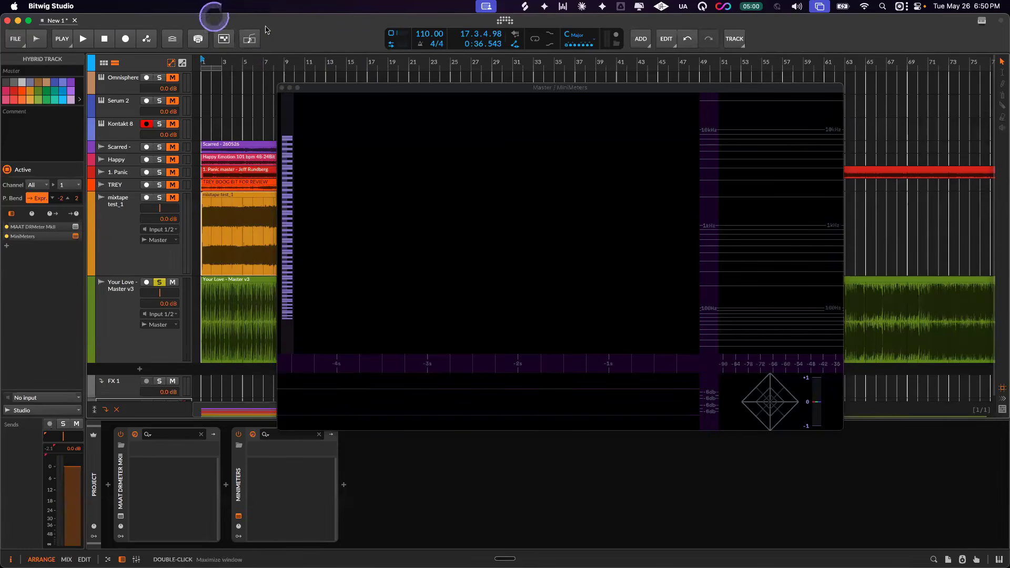
- Play the Your Love - Master v3 track while watching MiniMeters, jumping playback ahead to about bar 153
key(space)
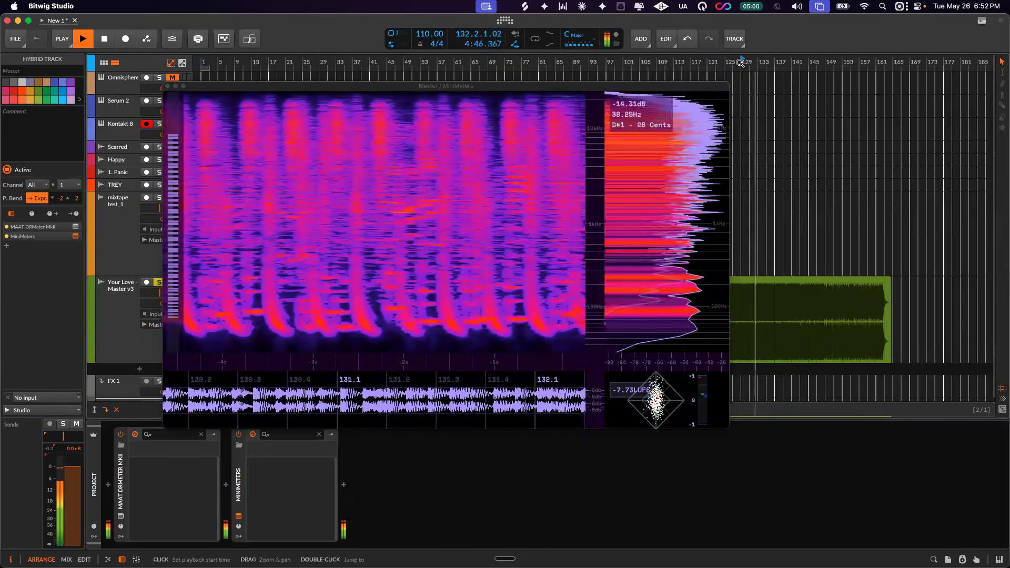
click(800, 62)
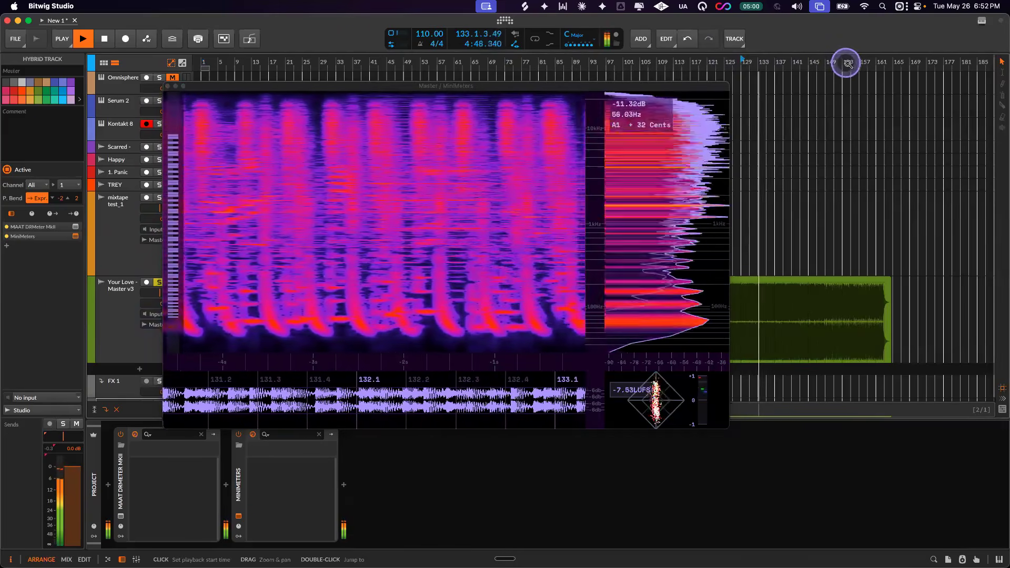
click(847, 63)
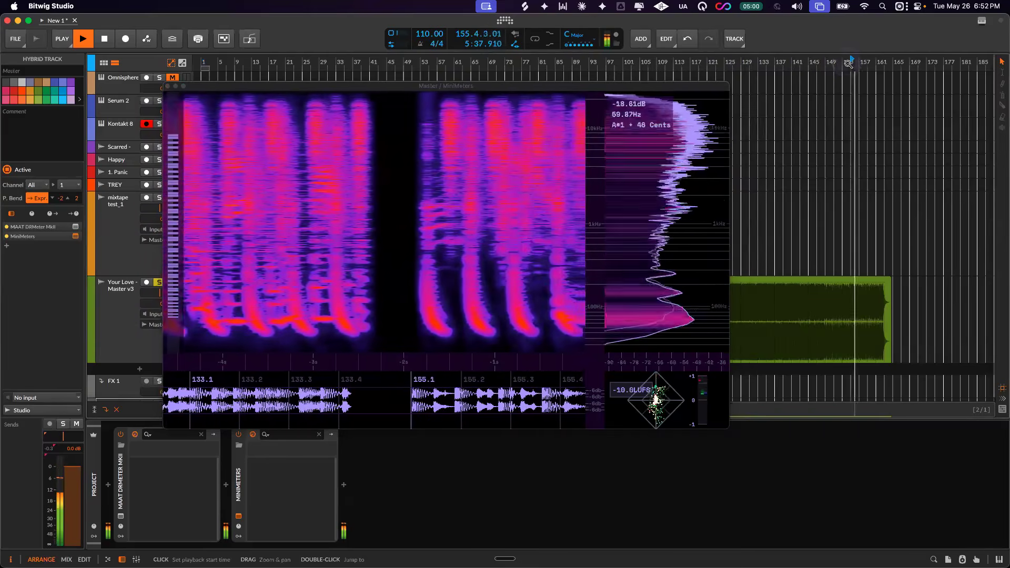
- Close the MiniMeters window and set the playback start position to bar 73
drag(491, 84, 631, 63)
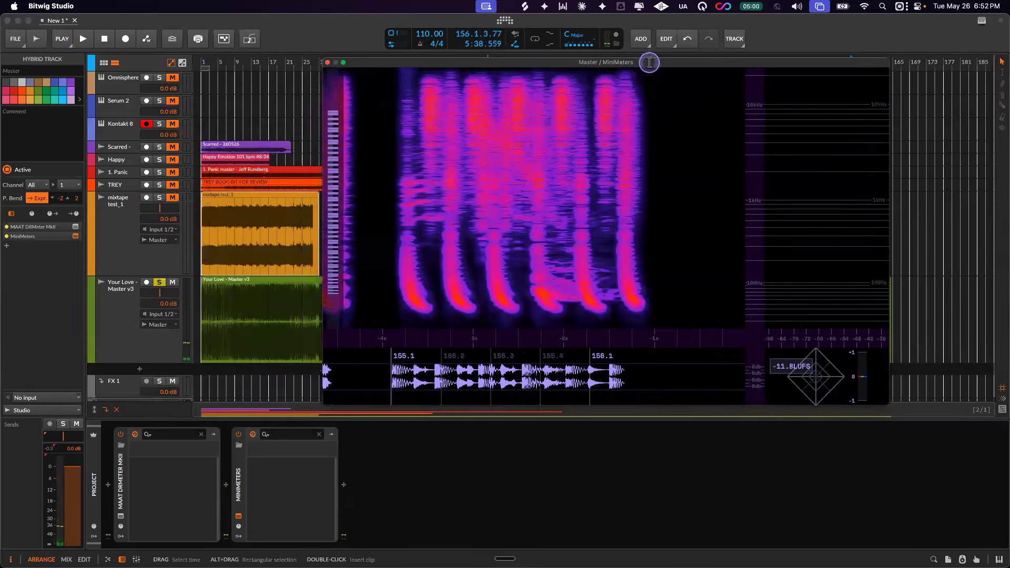
mouse_move(505, 83)
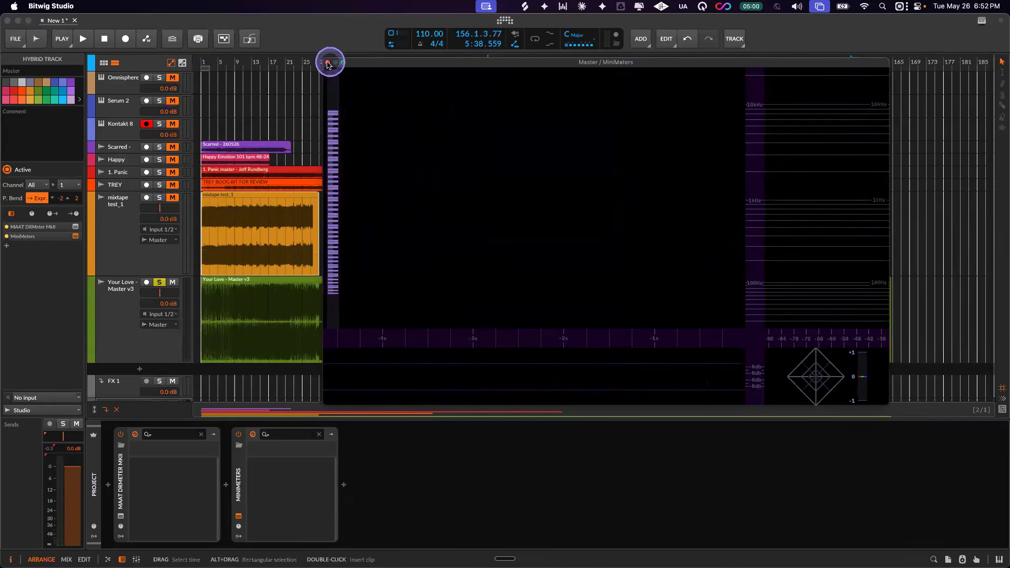
click(329, 63)
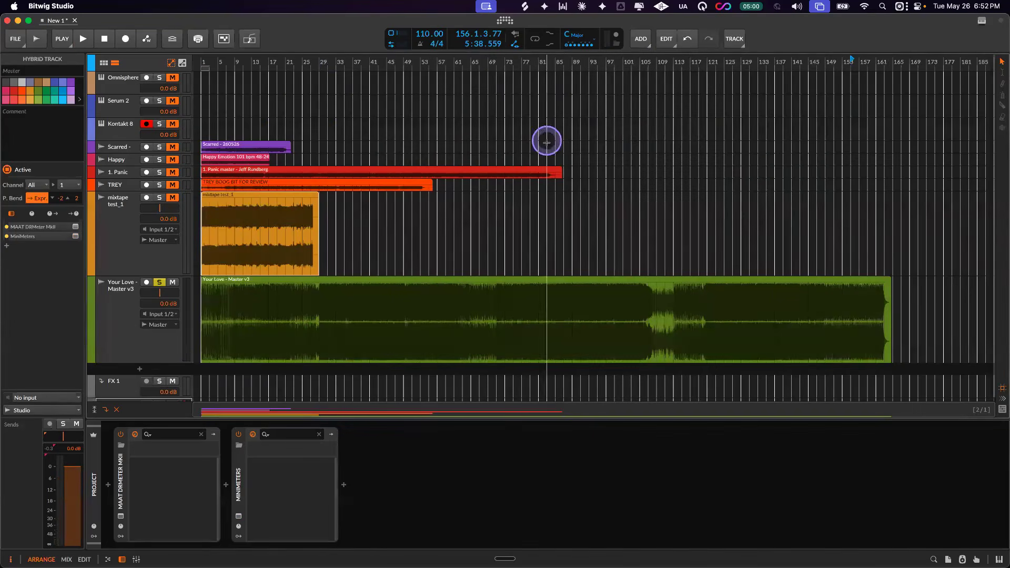
click(505, 63)
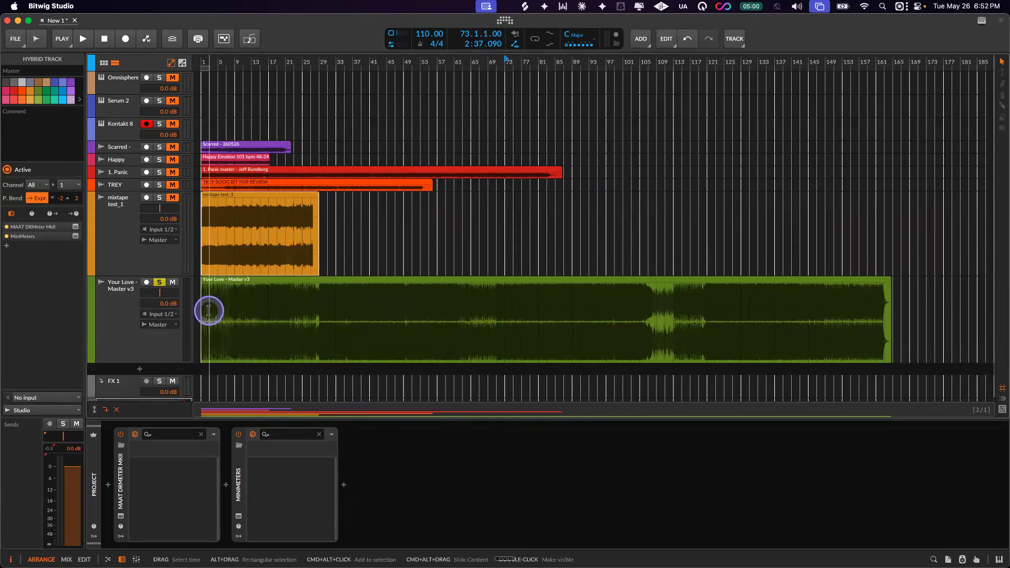
drag(209, 311, 661, 305)
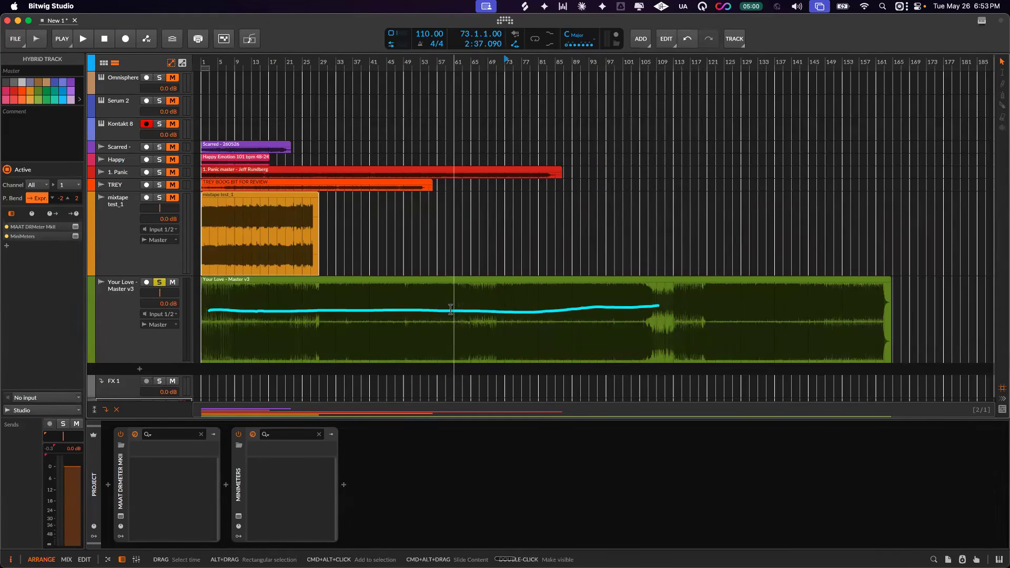
click(663, 339)
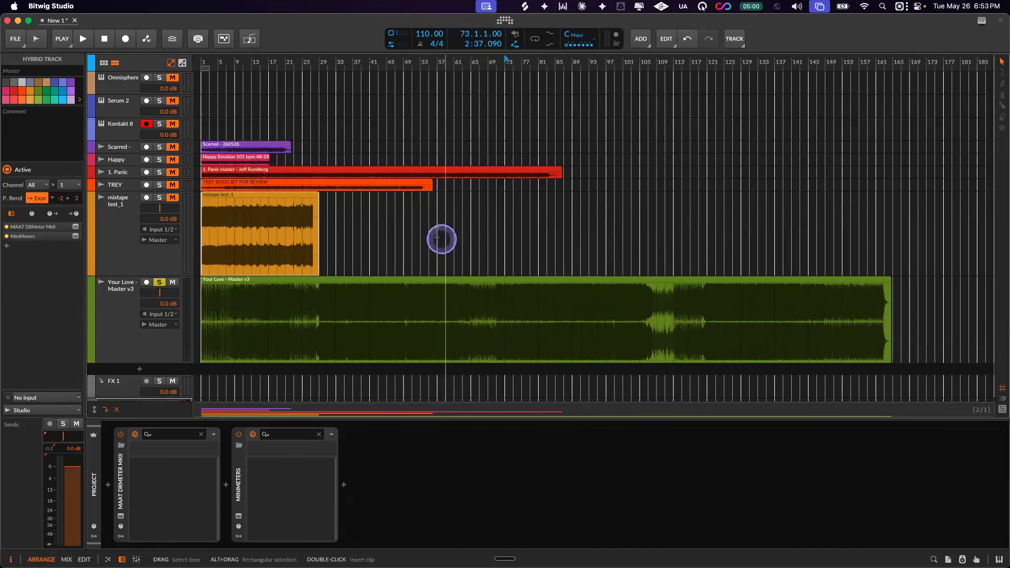
drag(449, 234, 826, 251)
drag(467, 232, 813, 226)
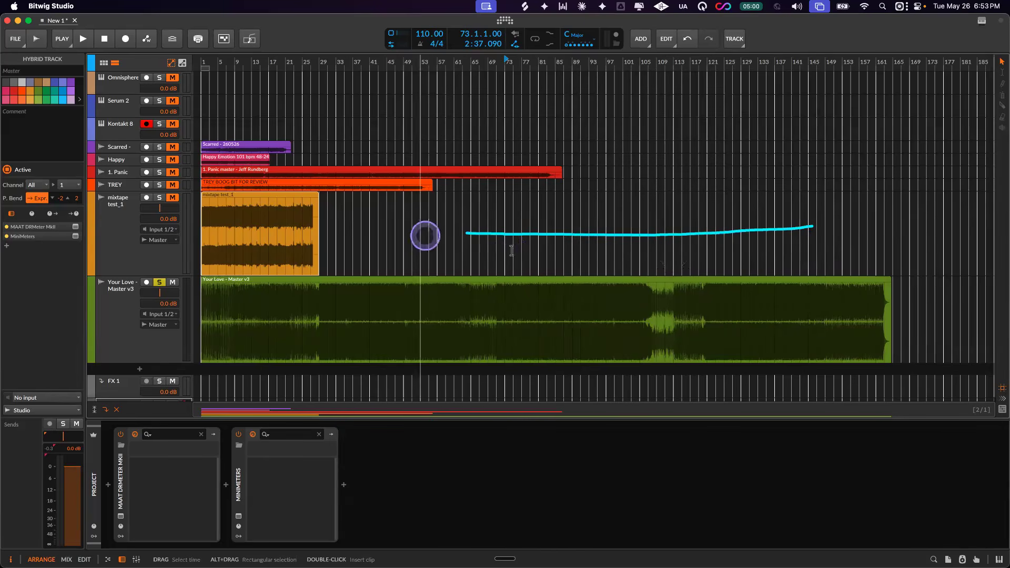
mouse_move(639, 238)
mouse_down()
mouse_move(728, 203)
mouse_move(829, 202)
mouse_up()
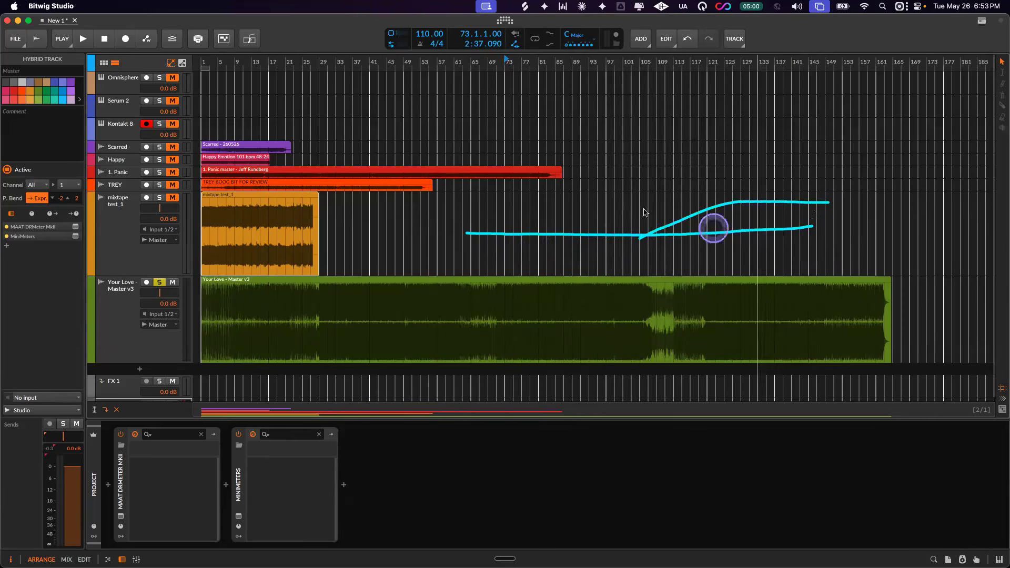
drag(696, 146, 714, 187)
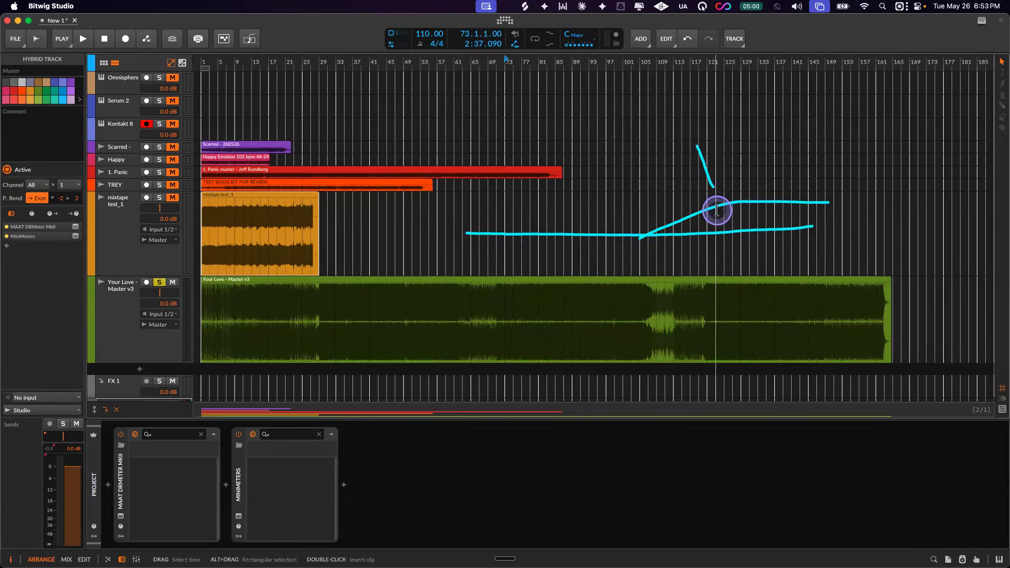
key(alt+space)
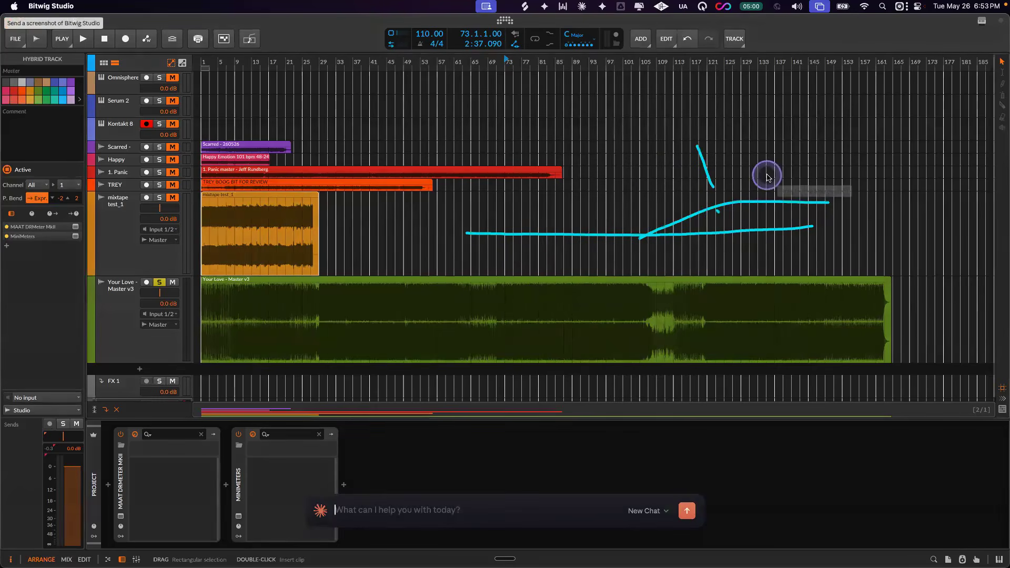
key(Escape)
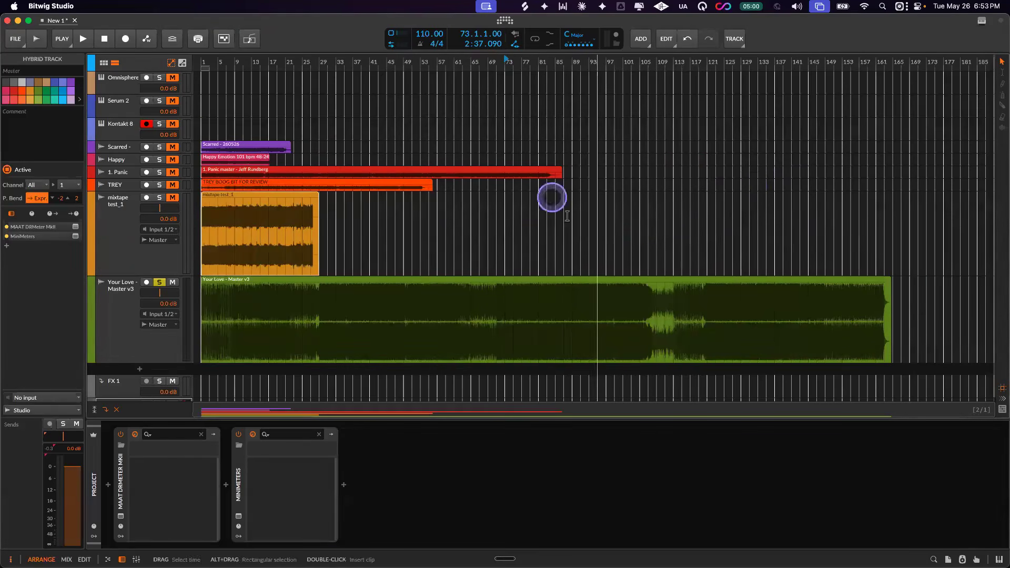
- Select the Your Love - Master v3 track and audition a short stretch of its intro from about bar 3
click(121, 335)
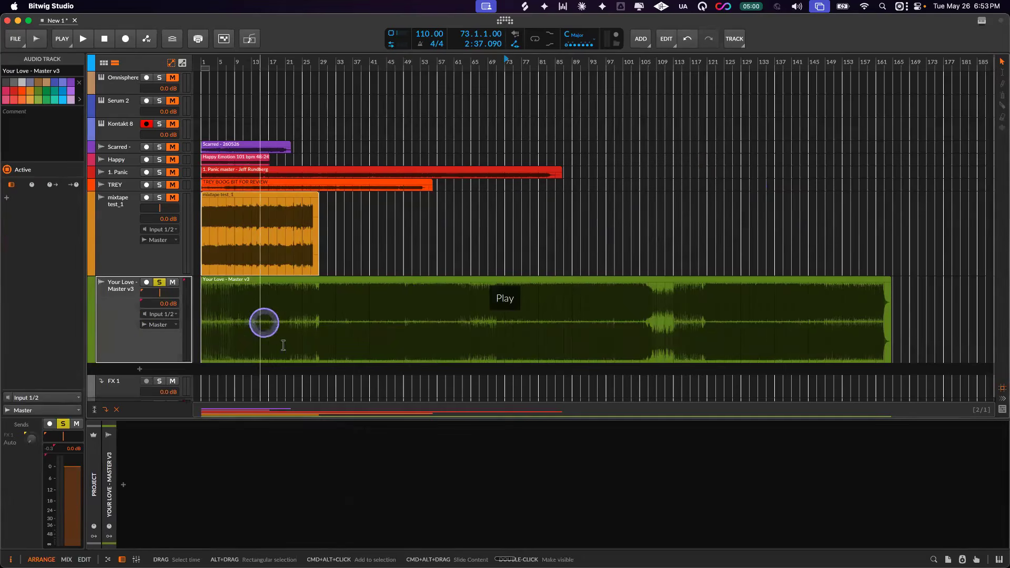
click(203, 352)
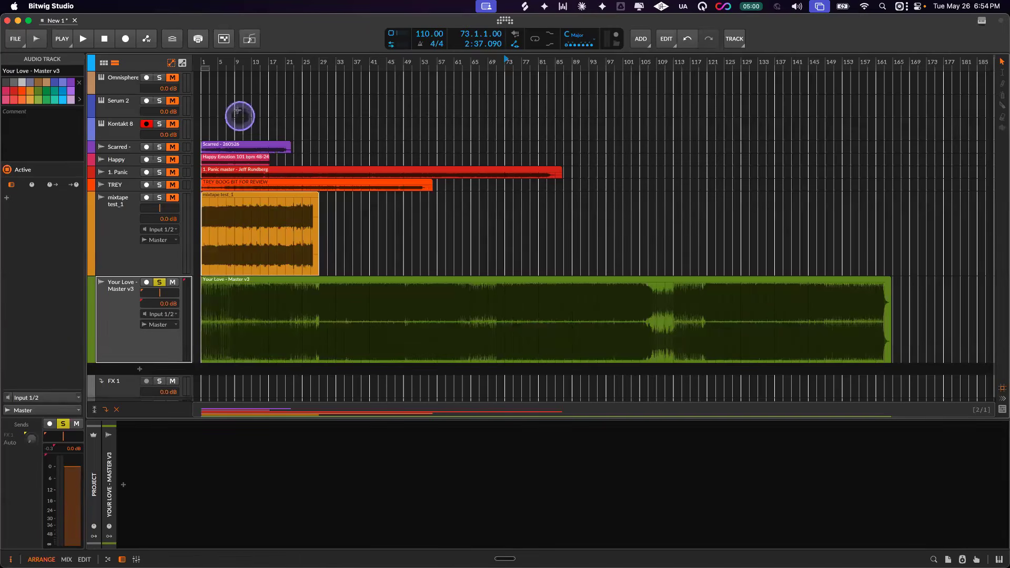
click(209, 61)
key(space)
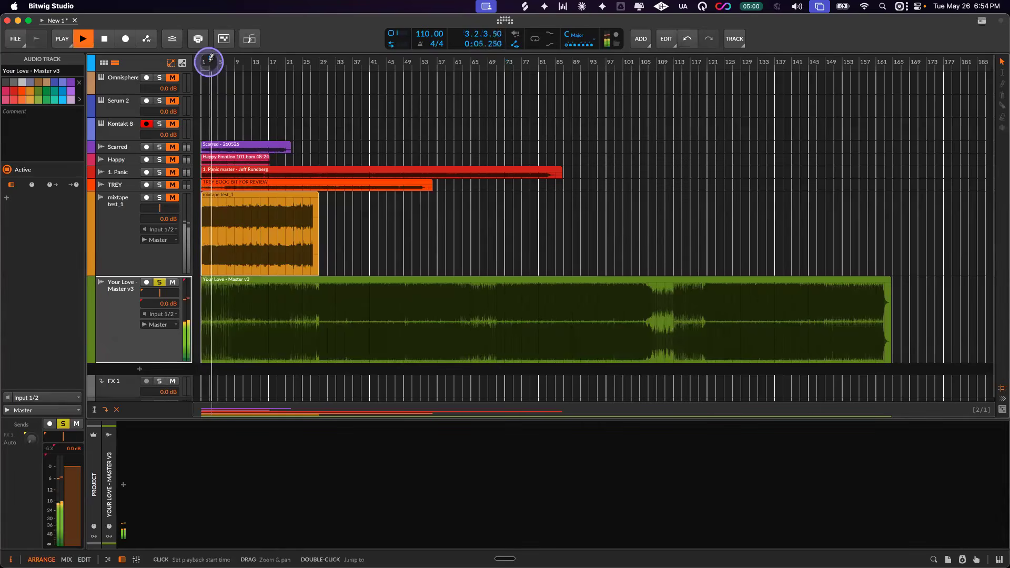
key(space)
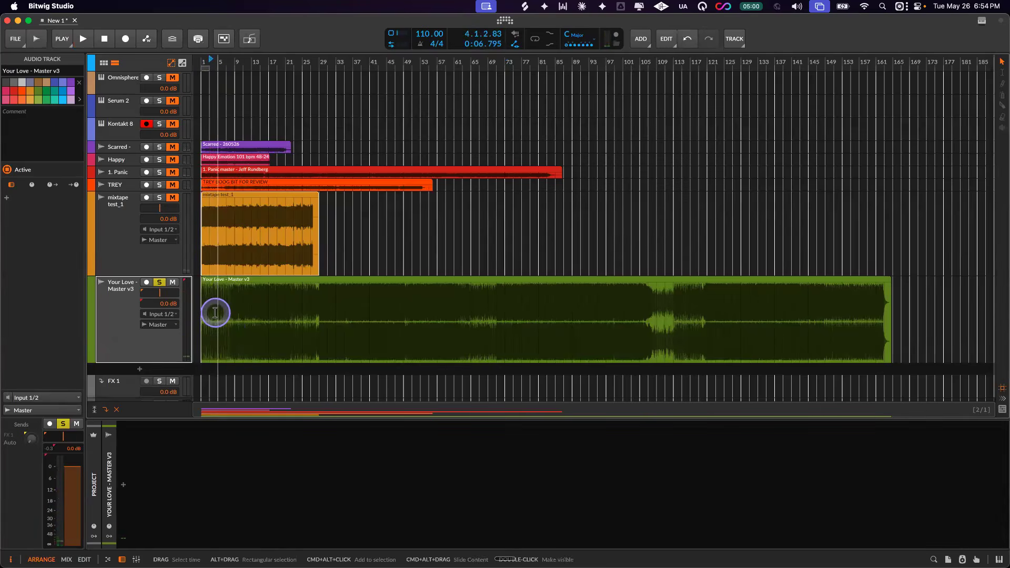
- Examine the peaks of the Your Love - Master v3 waveform from its opening up to about bar 29
click(214, 312)
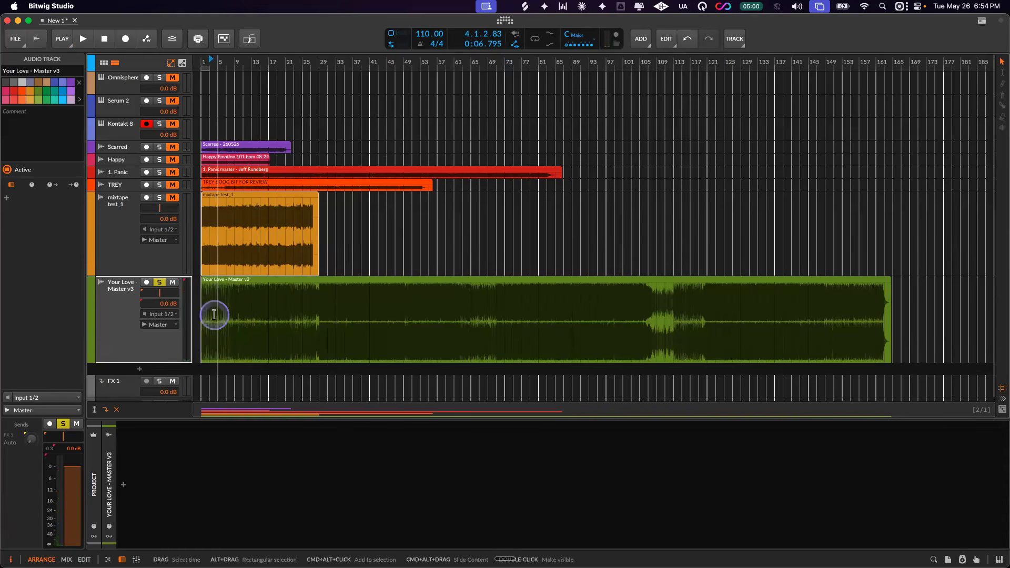
scroll(214, 312, up, 3)
click(220, 307)
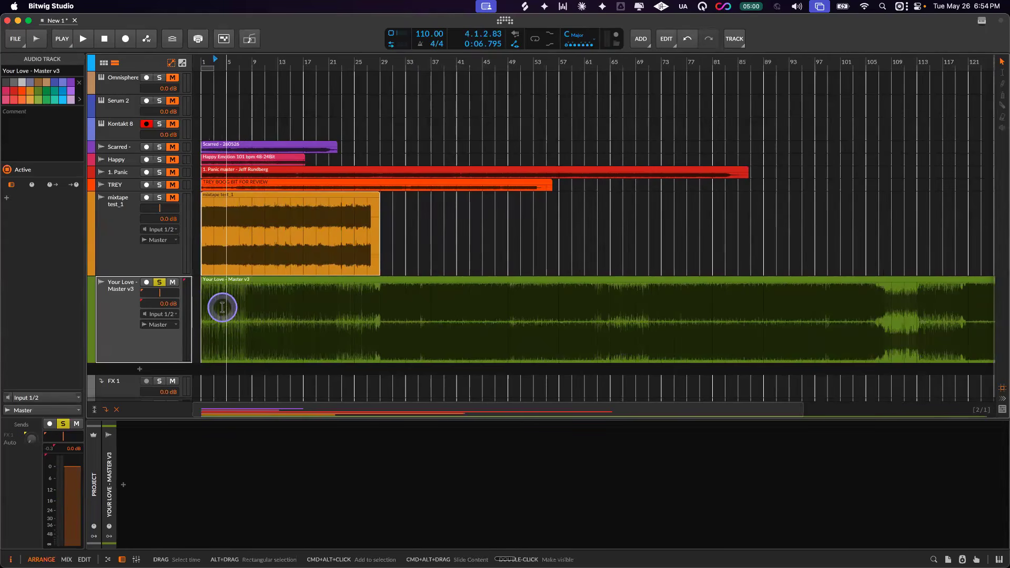
click(212, 295)
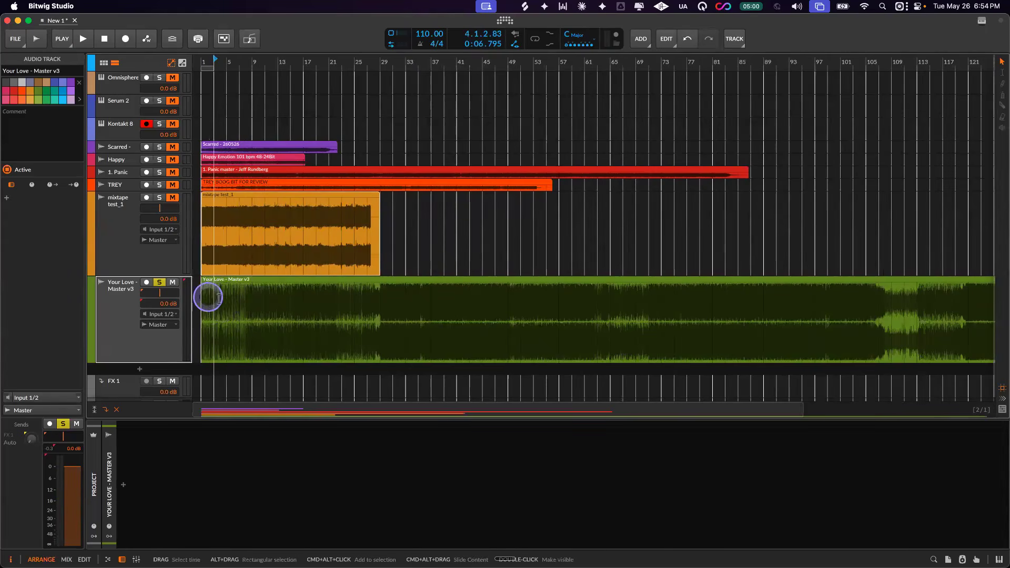
click(205, 322)
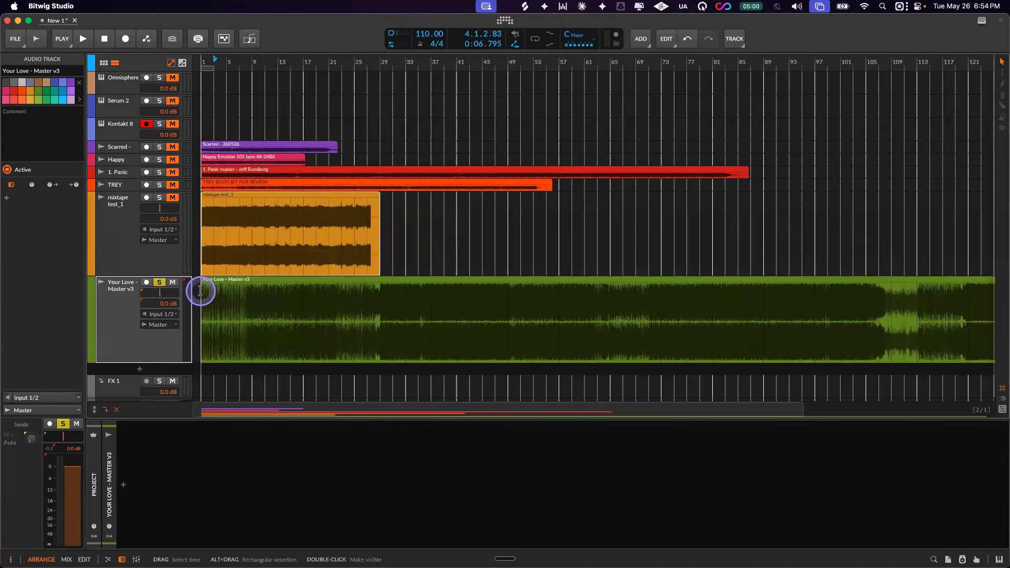
drag(200, 290, 766, 284)
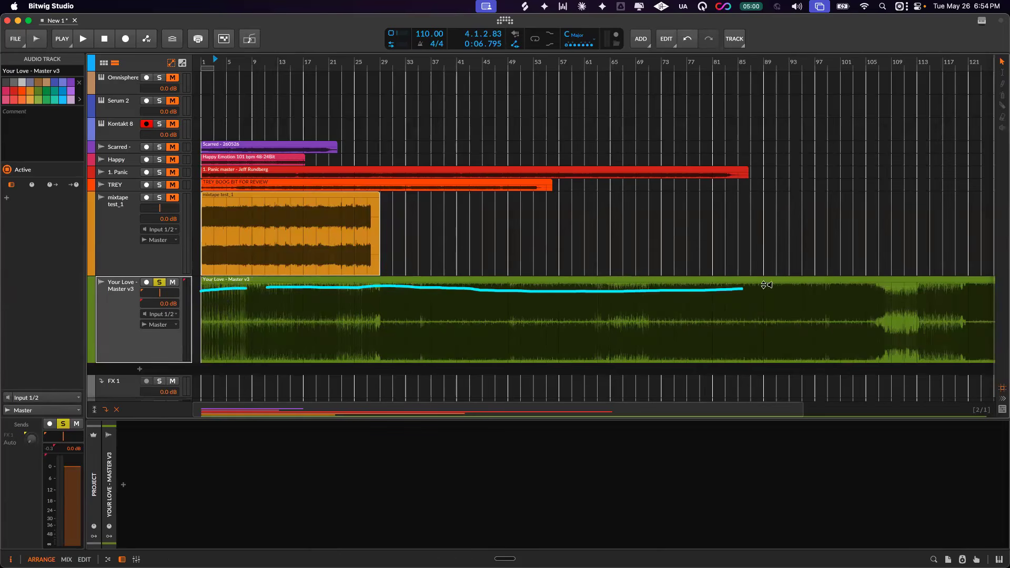
click(214, 289)
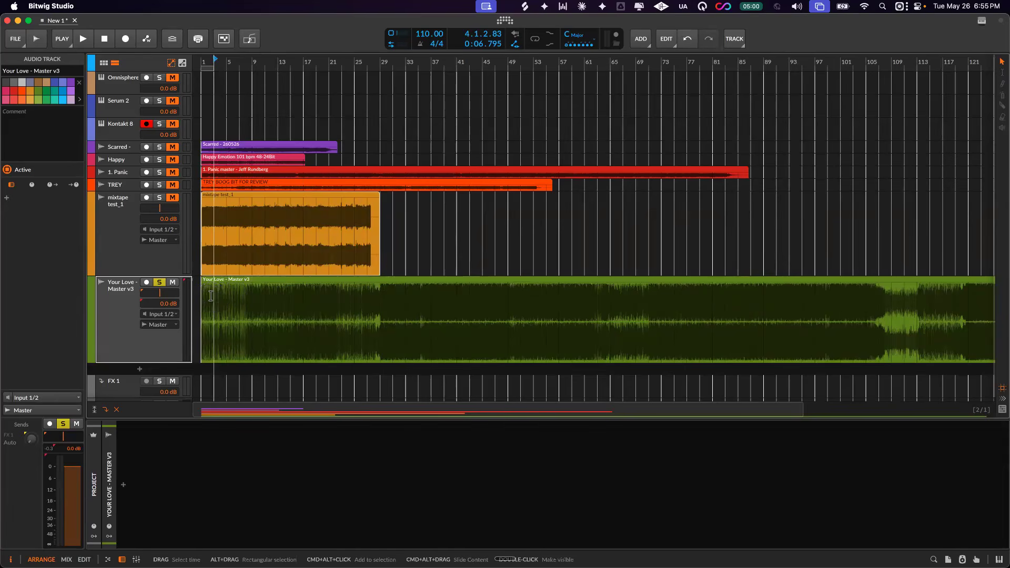
click(225, 305)
click(252, 309)
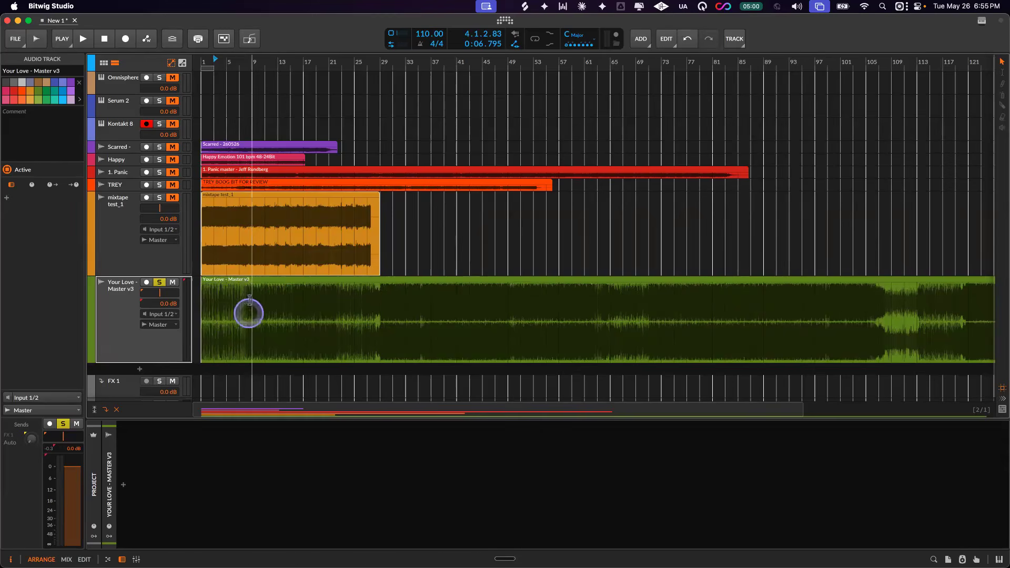
click(242, 297)
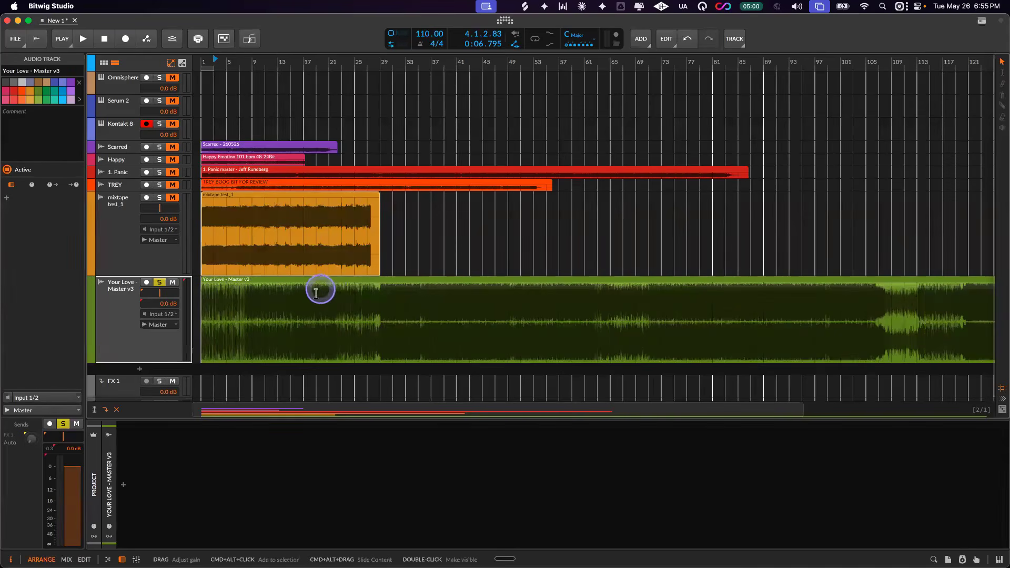
click(291, 293)
click(240, 293)
click(218, 294)
click(207, 294)
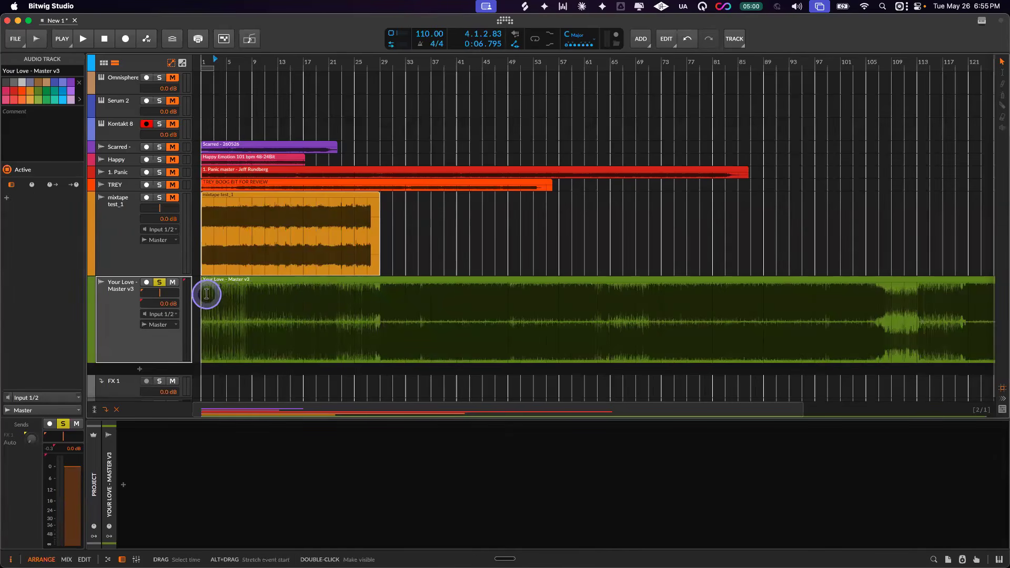
drag(207, 293, 225, 294)
drag(313, 293, 381, 293)
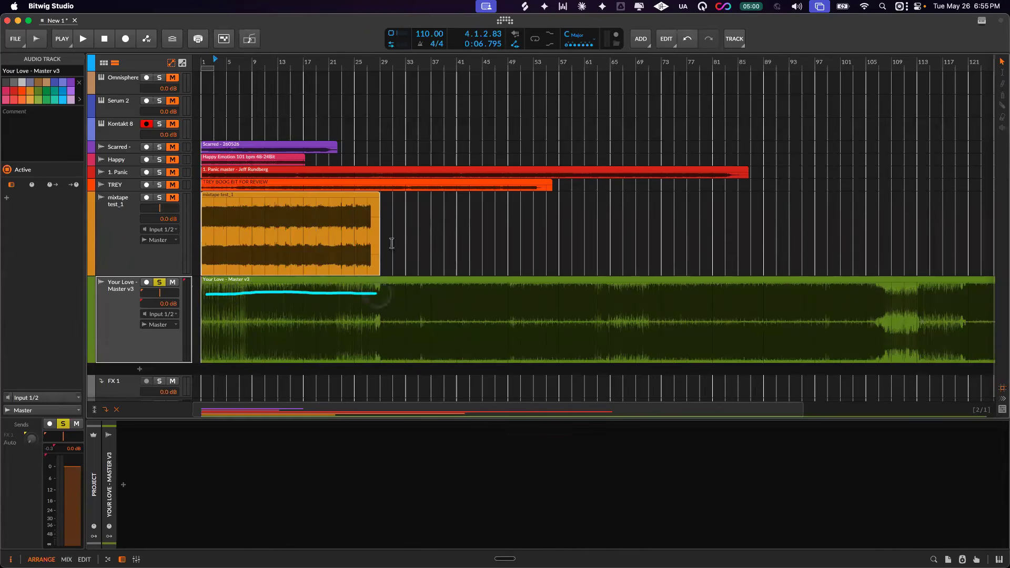
- Audition the start of the dense section of Your Love - Master v3 from about bar 29
click(381, 59)
click(382, 59)
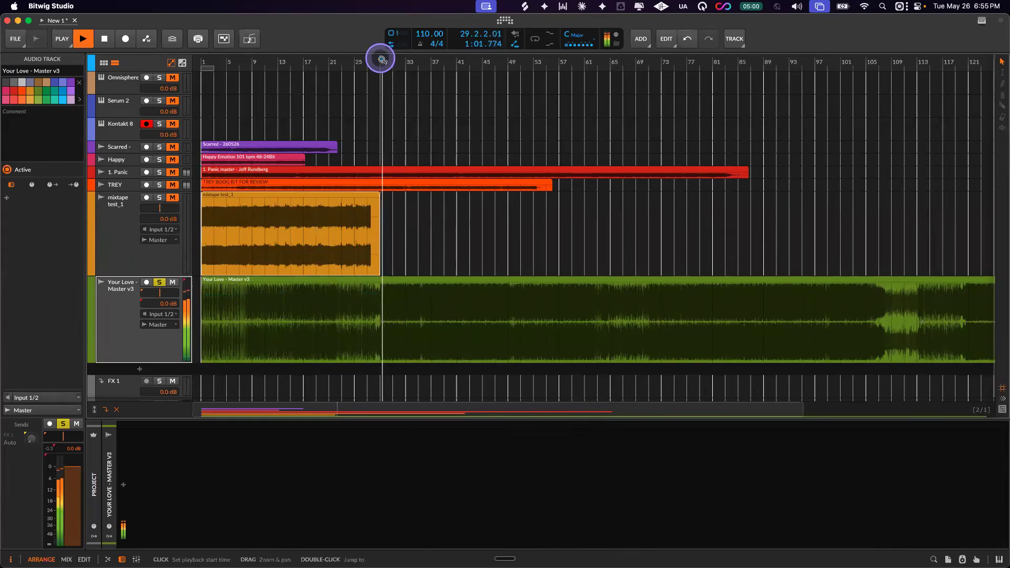
key(space)
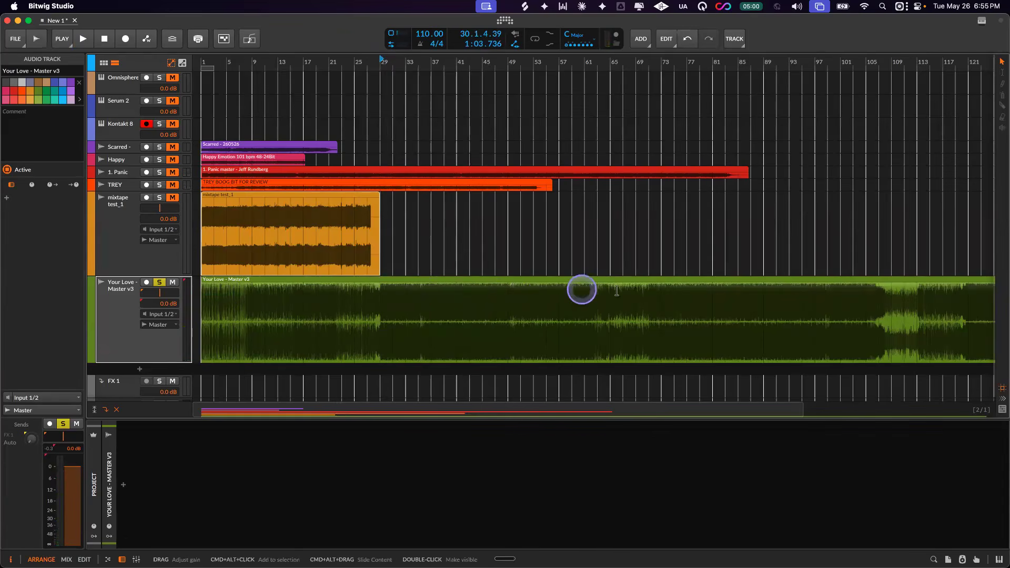
- Compare the intro peaks with the denser sections across the full length of the Your Love - Master v3 waveform
scroll(629, 291, down, 5)
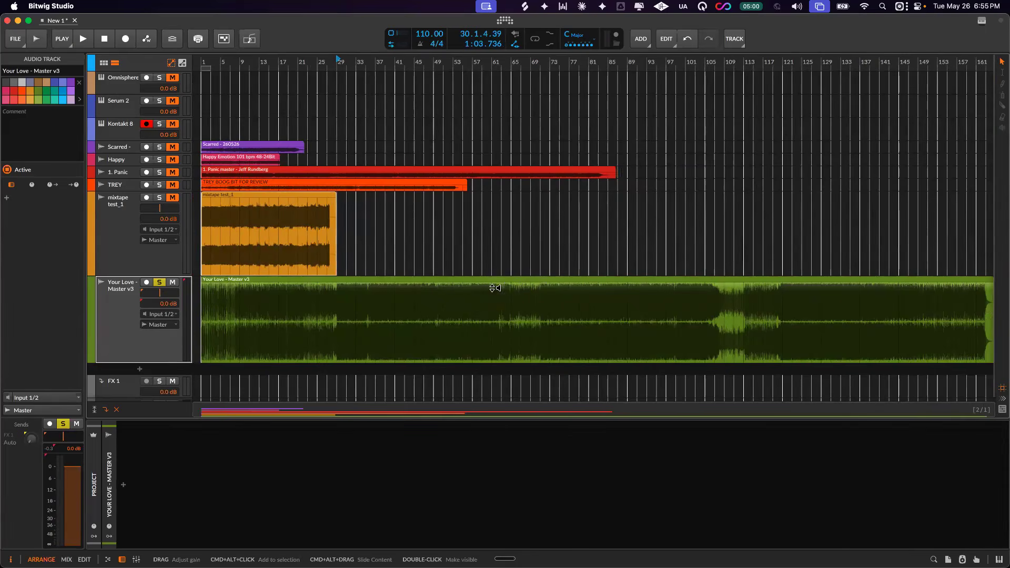
drag(494, 288, 687, 290)
click(658, 293)
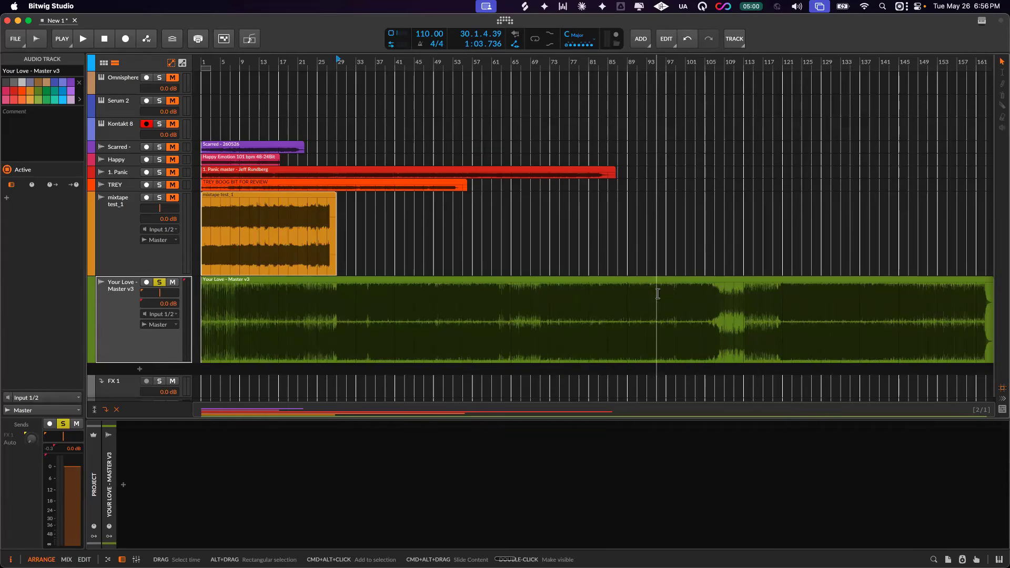
click(225, 309)
scroll(219, 305, up, 3)
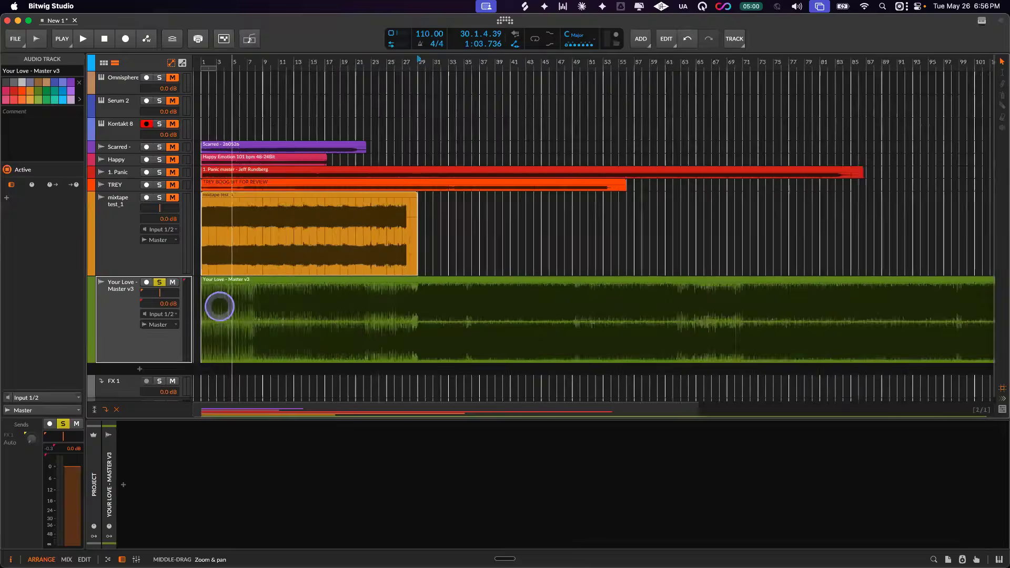
click(232, 309)
click(221, 297)
click(292, 300)
click(489, 293)
click(263, 308)
click(321, 320)
click(377, 320)
scroll(378, 319, down, 5)
click(386, 329)
click(366, 344)
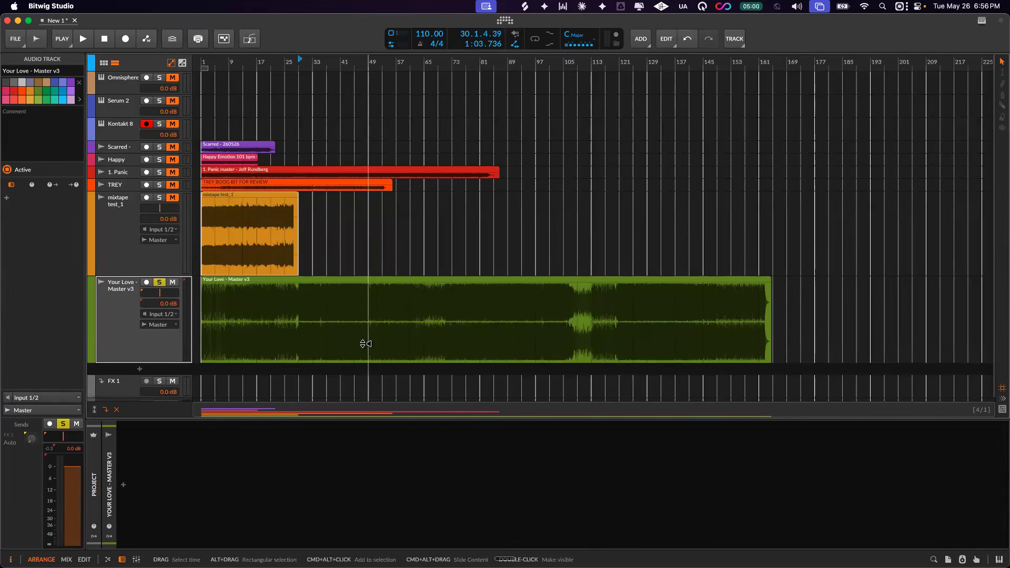
click(303, 321)
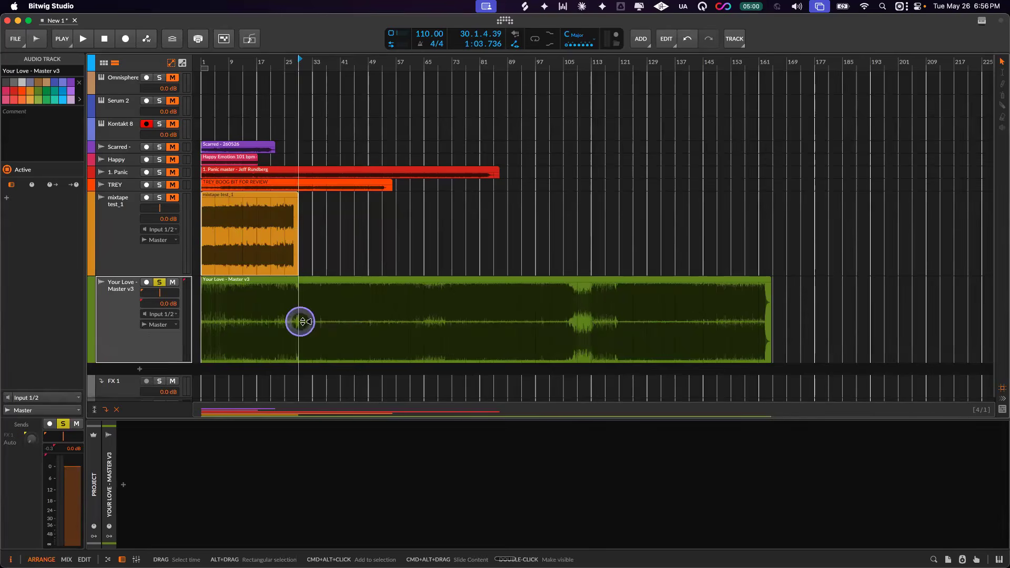
- Replay the passage of Your Love - Master v3 from bar 29 and review the waveform leading into it
scroll(310, 322, up, 2)
scroll(312, 321, up, 2)
key(space)
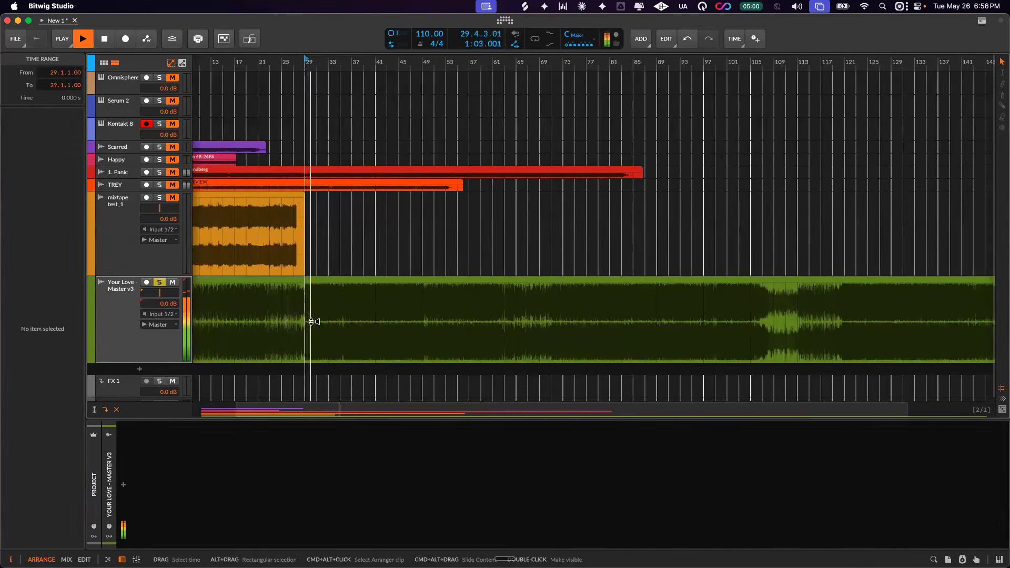
click(300, 320)
key(space)
click(293, 291)
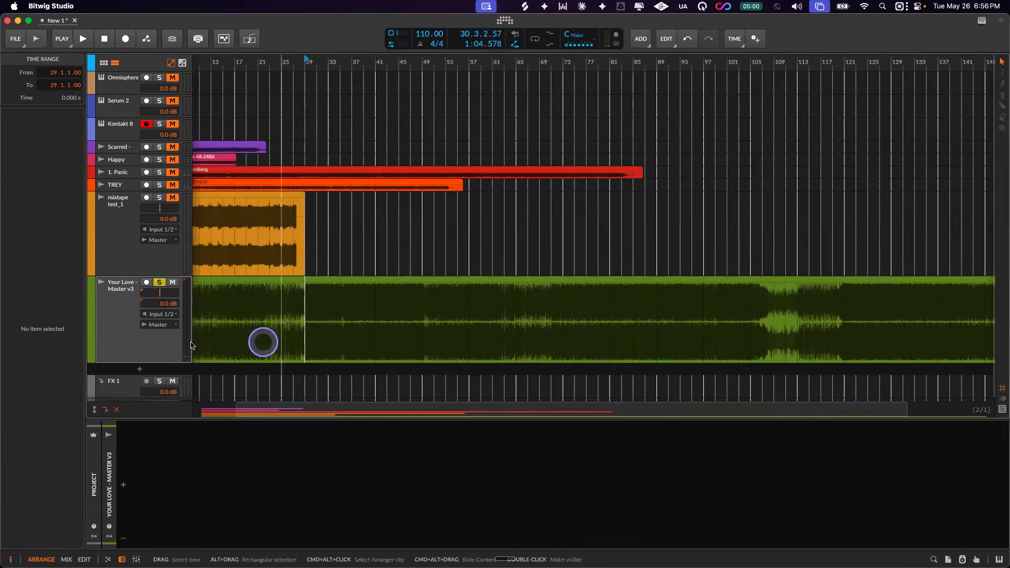
scroll(264, 339, left, 3)
scroll(264, 339, left, 3)
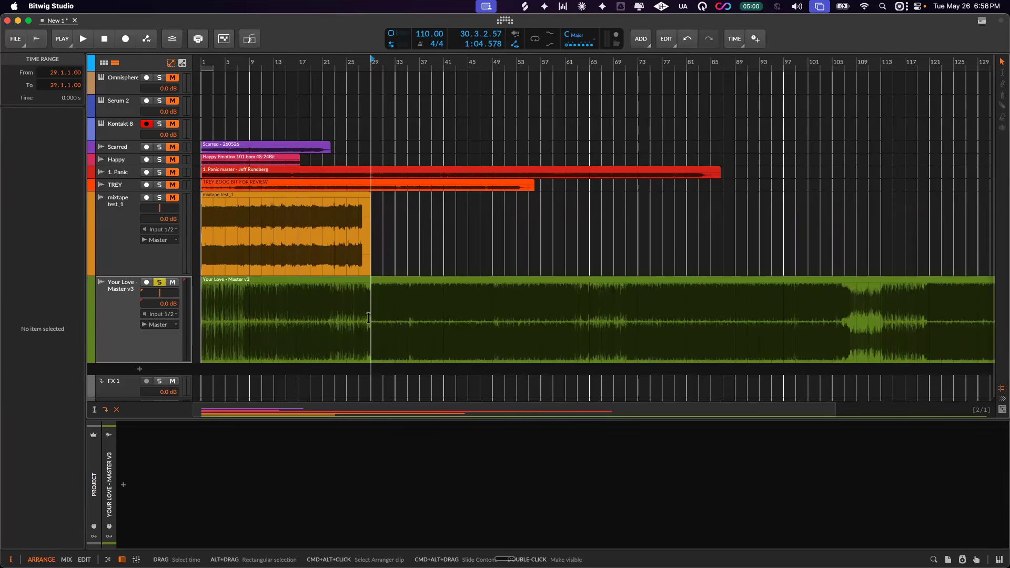
- Insert the spiff plug-in on the Your Love - Master v3 track
click(126, 326)
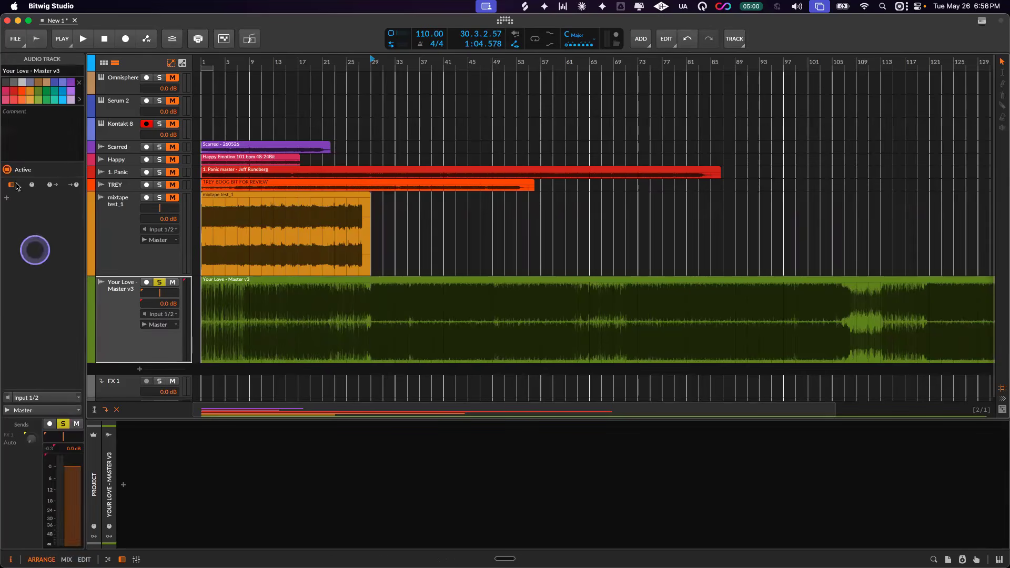
click(7, 198)
text(spif)
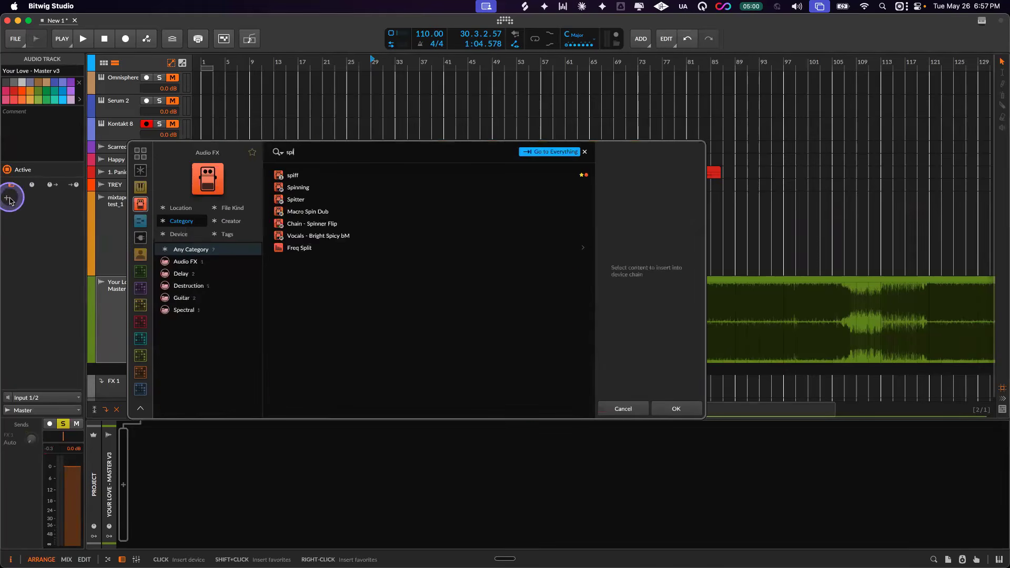
click(293, 175)
double_click(293, 175)
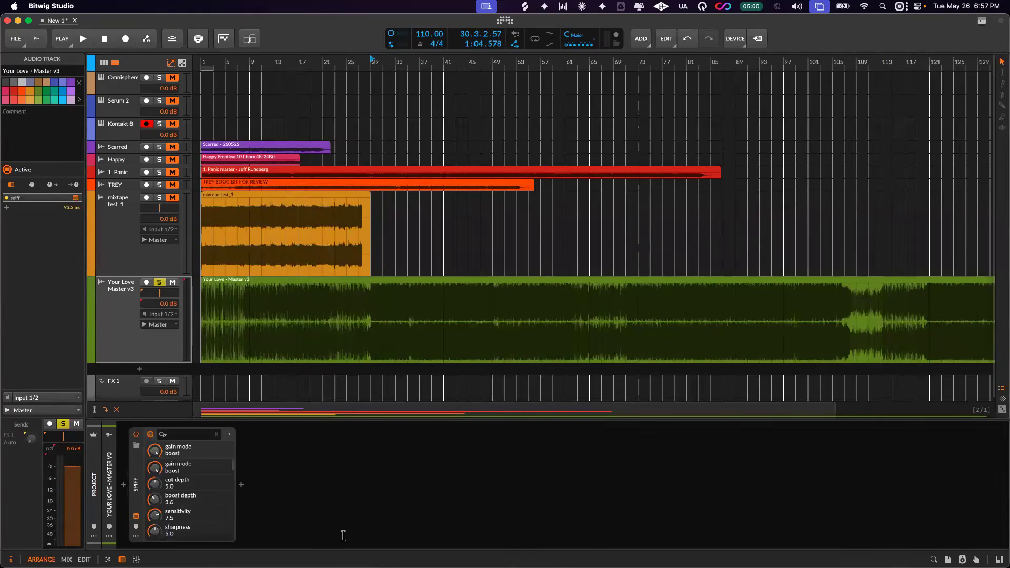
drag(583, 517, 584, 101)
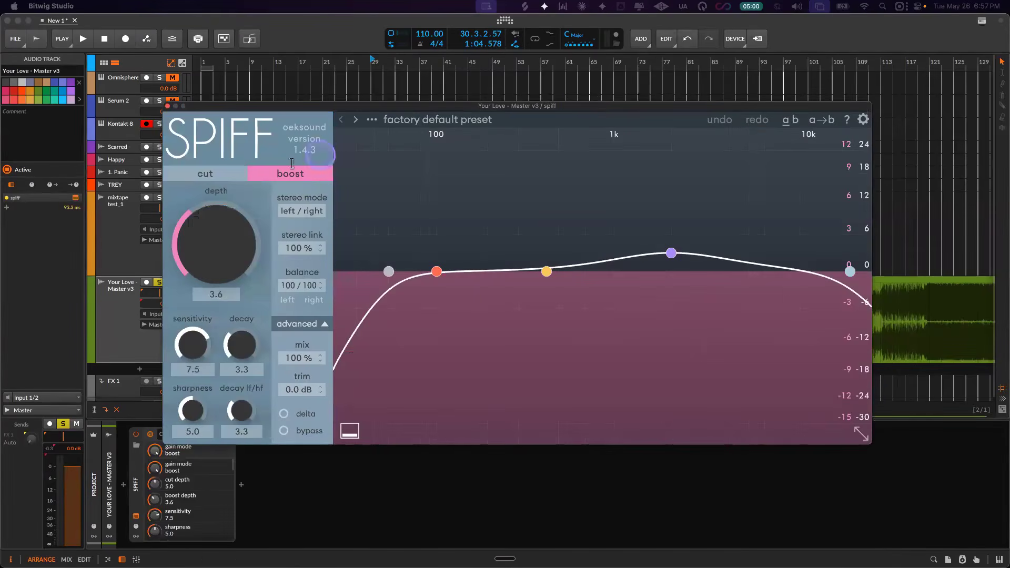
- Raise Spiff's low cut to about 2.9 kHz, shift the band 3 peak into the highs and switch to cut mode
click(389, 272)
drag(390, 273, 775, 251)
drag(642, 272, 702, 271)
click(205, 173)
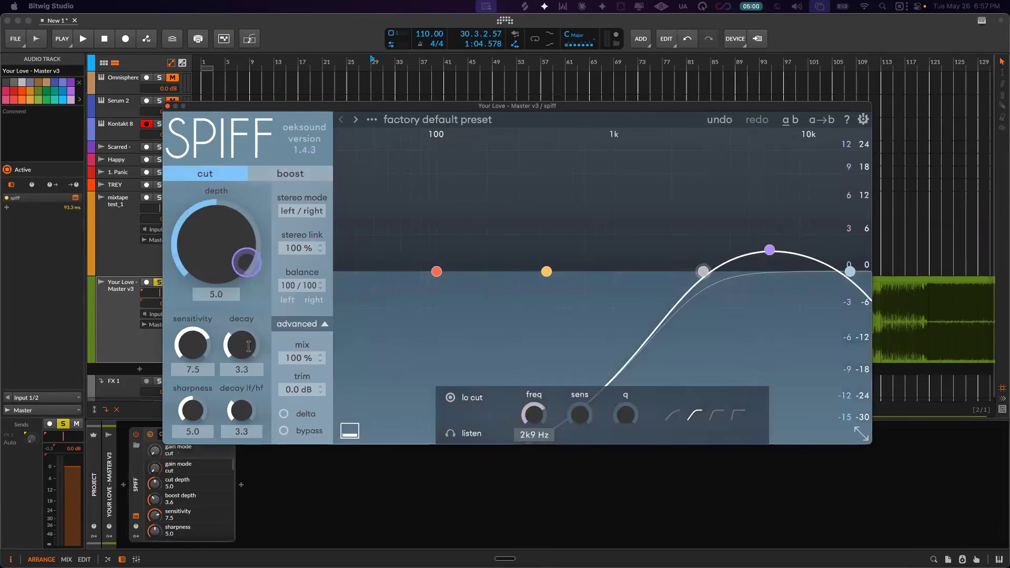
- Monitoring Spiff's delta during playback, set decay to 3.9, decay lf/hf to 7.6, and band 3 to 11.3 kHz with 8.3 dB sensitivity
click(284, 414)
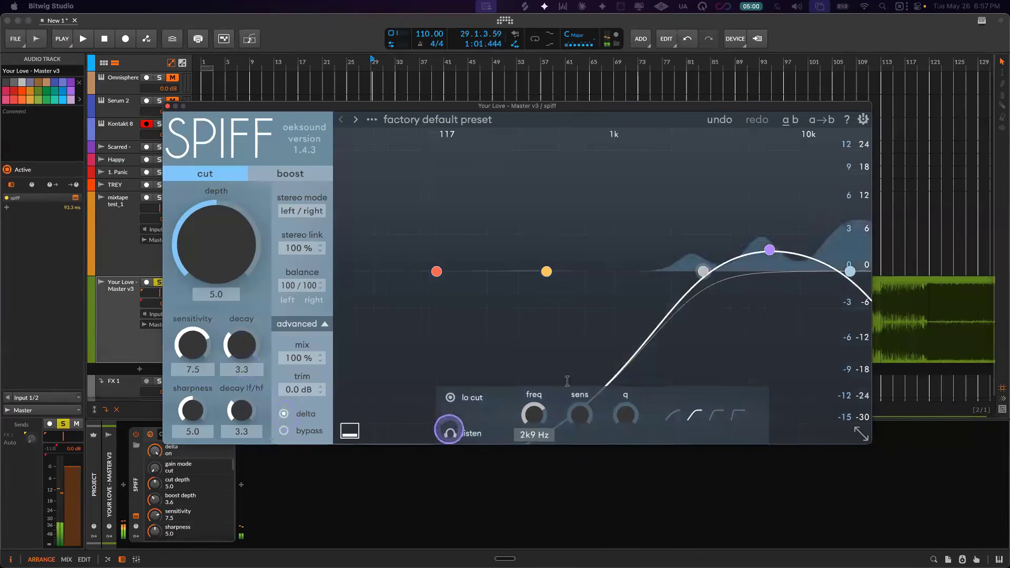
key(space)
scroll(245, 346, up, 4)
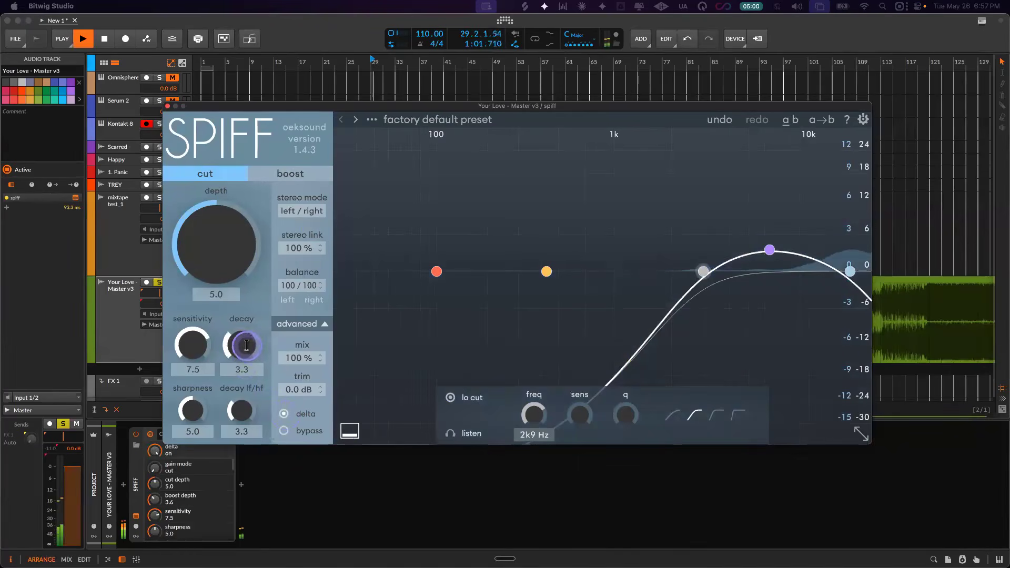
drag(245, 393, 249, 332)
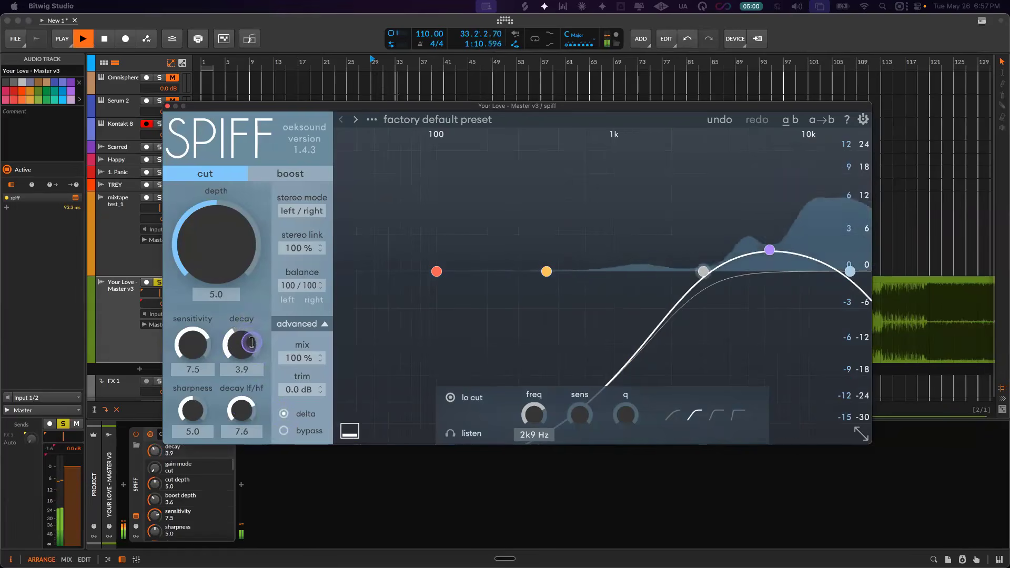
drag(703, 271, 821, 221)
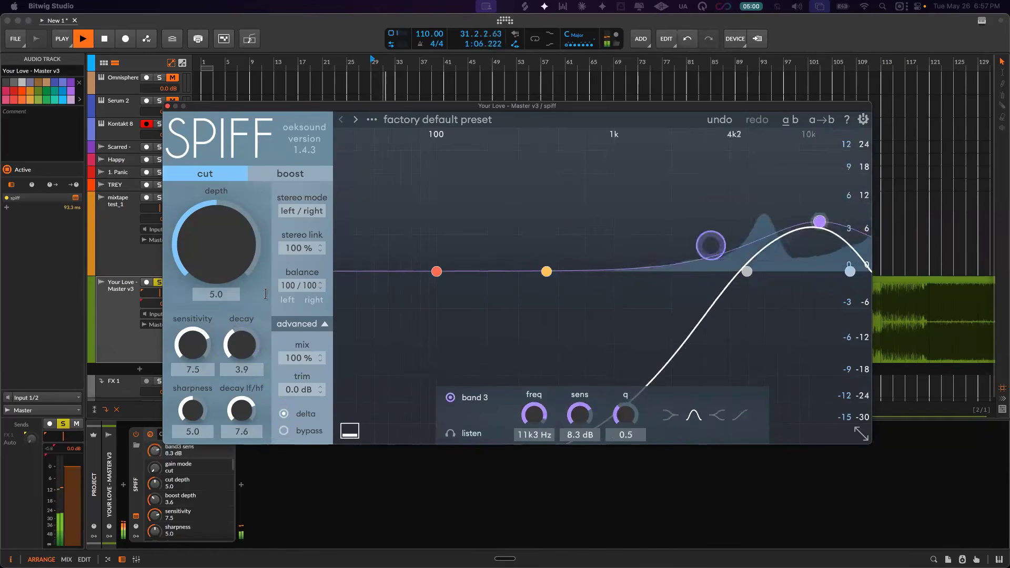
- Set Spiff's decay to 4.2, sharpness to 5.8, sensitivity to 8.0 and cut depth to 1.9
drag(244, 344, 244, 339)
drag(192, 416, 202, 381)
drag(194, 338, 193, 331)
drag(215, 246, 225, 282)
- Compare Spiff's processed output with its delta and bypassed signals, leaving both delta and bypass off
click(285, 414)
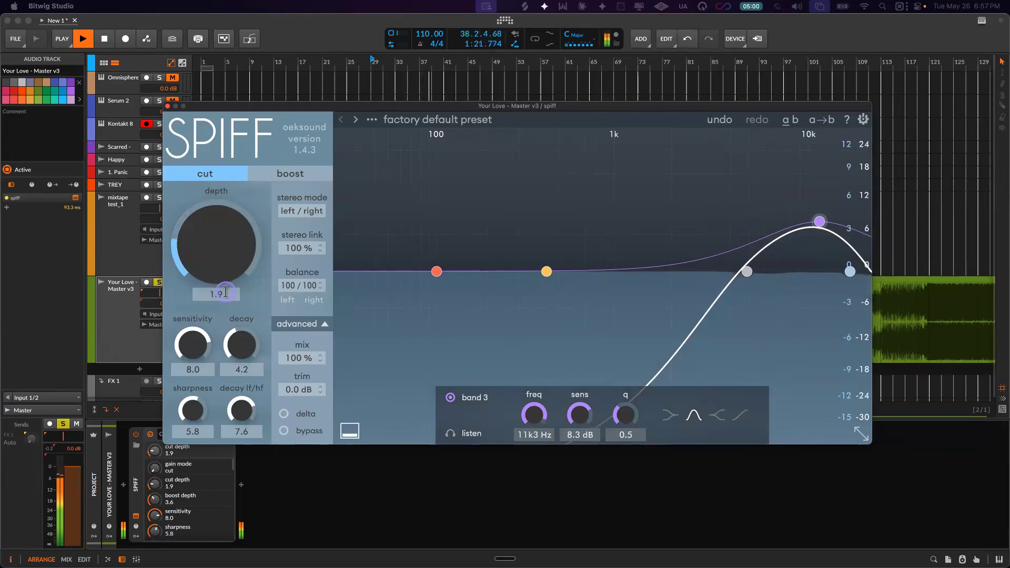
click(284, 415)
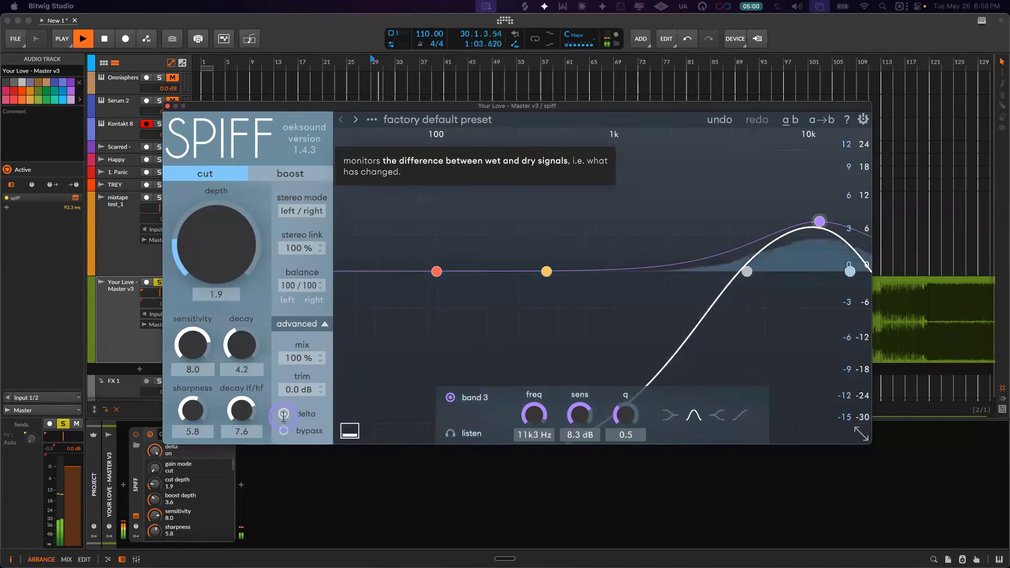
click(284, 415)
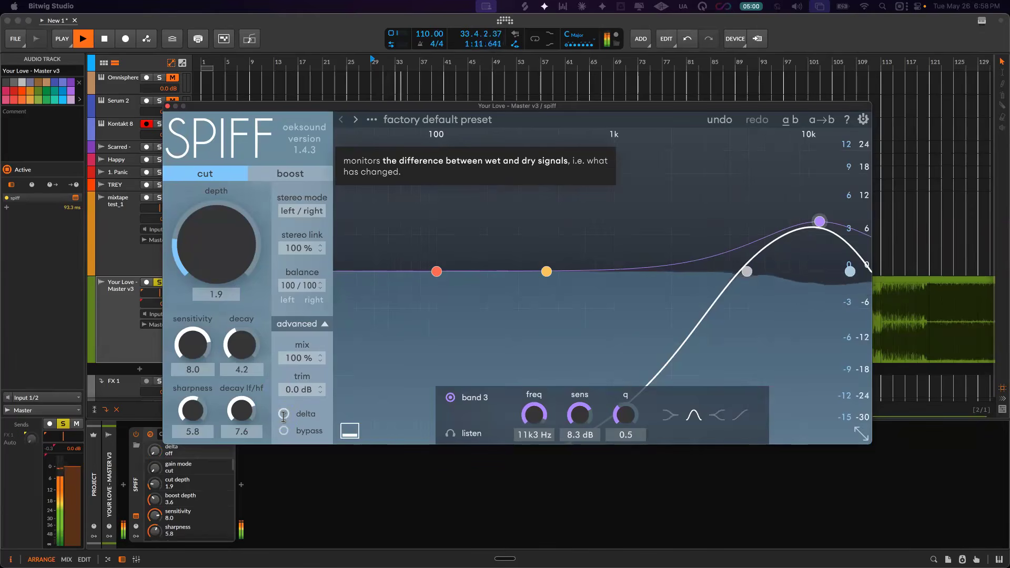
click(284, 430)
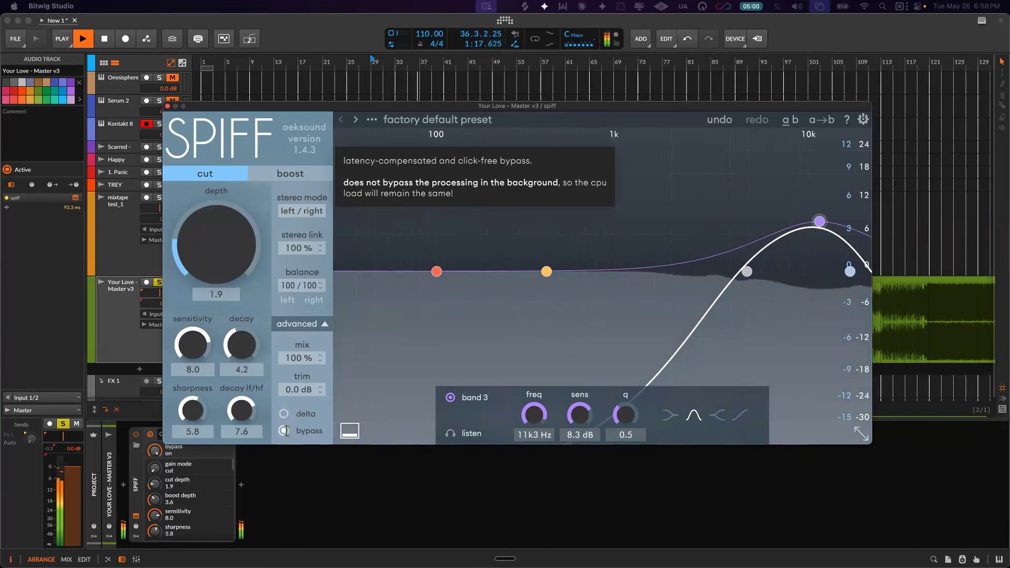
click(285, 430)
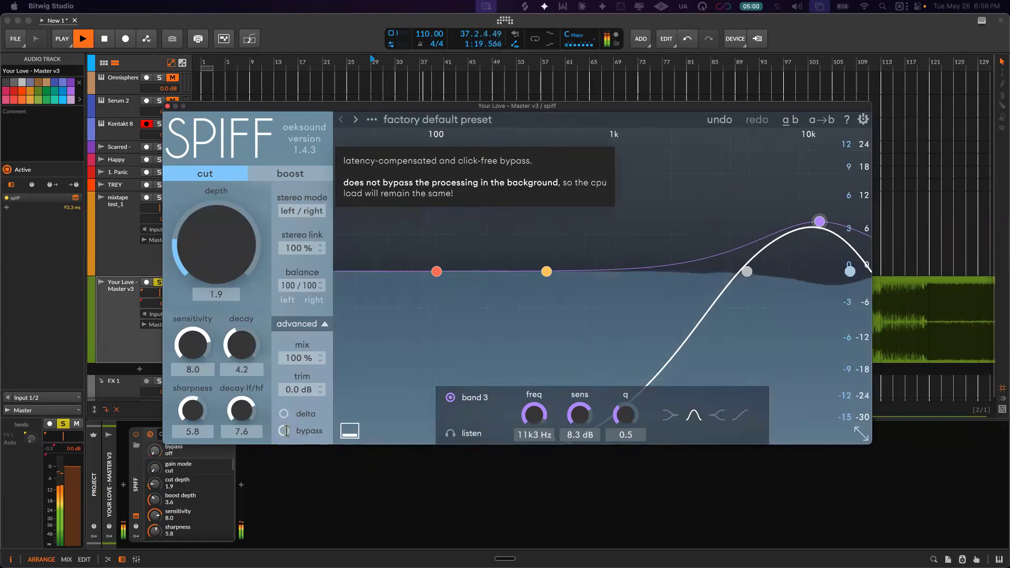
key(space)
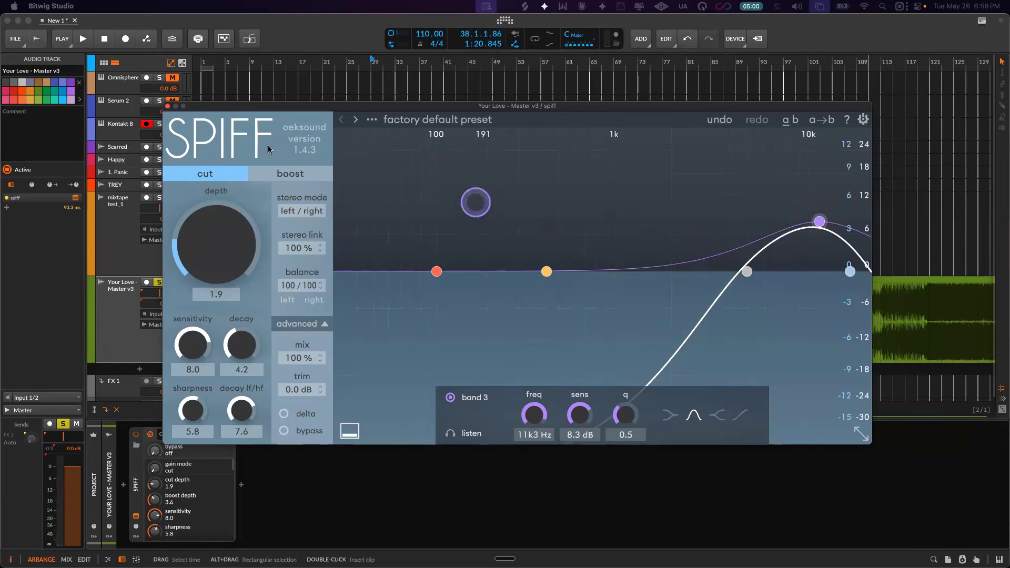
click(166, 108)
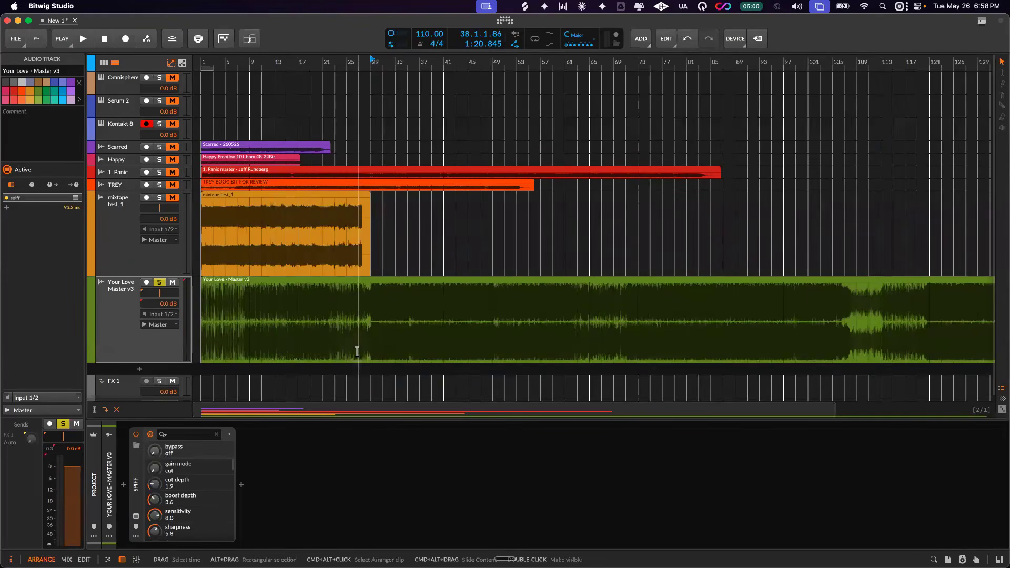
- Insert the TBTECH Kirchhoff-EQ after spiff on the Your Love - Master v3 track
click(111, 336)
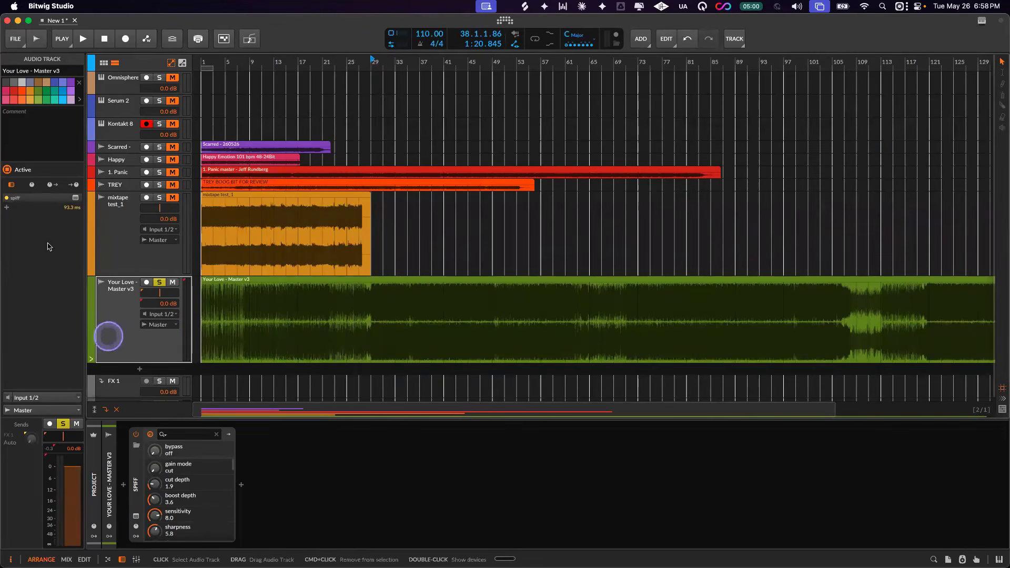
click(7, 208)
text(tbt)
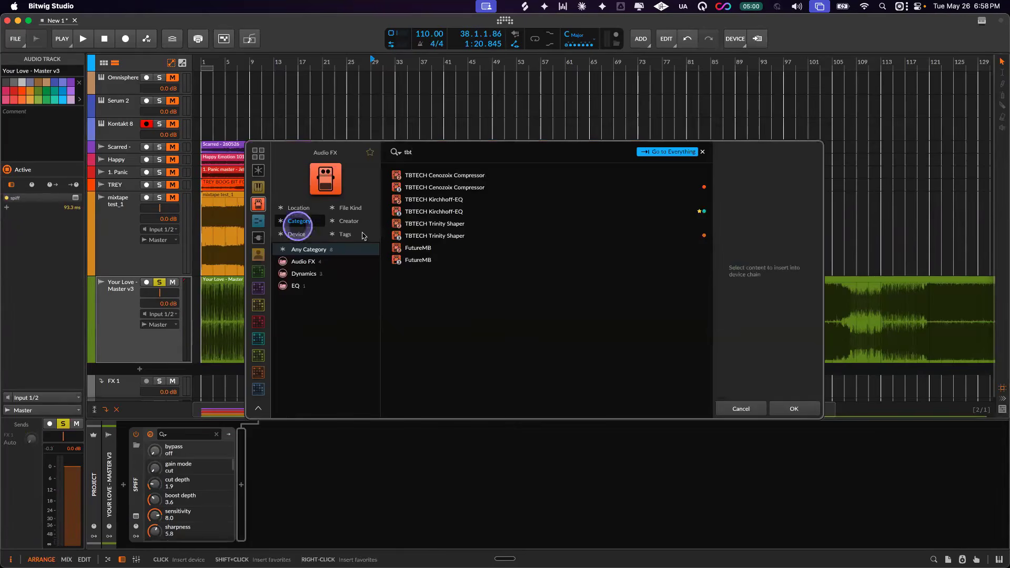
click(426, 211)
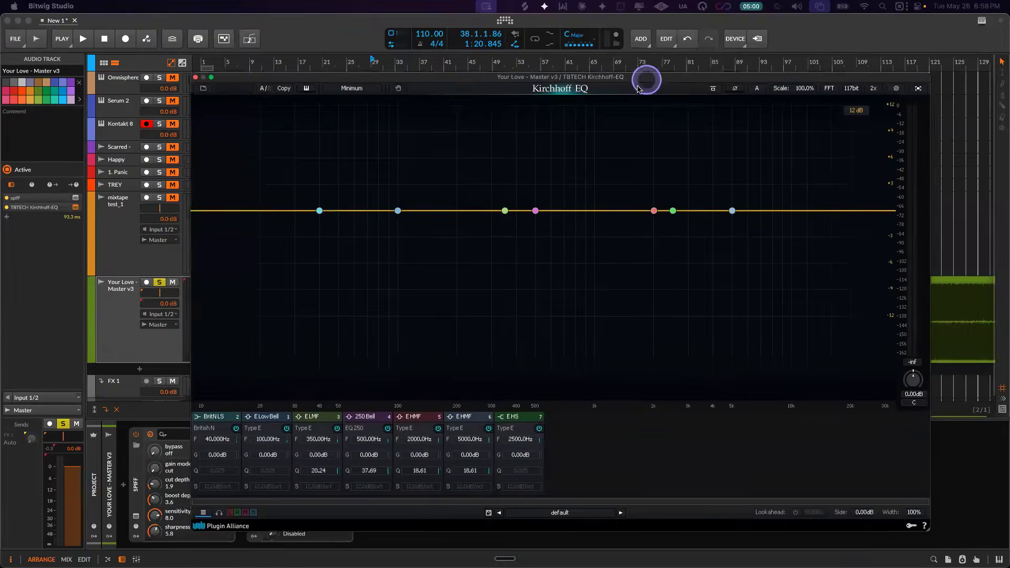
- Boost the 2 kHz E HMF band to +6.06 dB during playback and solo it to hear that range
click(647, 211)
click(666, 212)
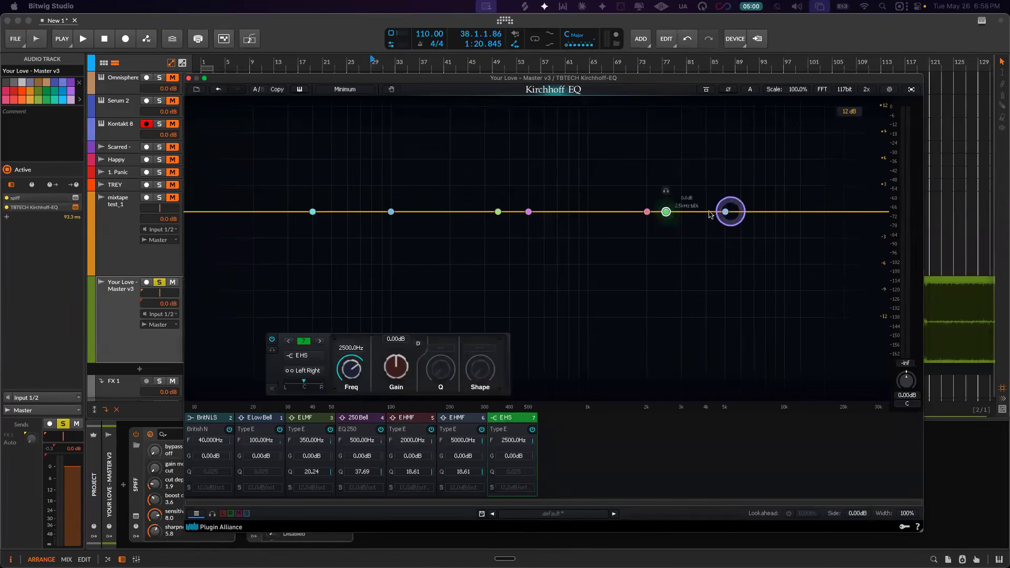
click(647, 212)
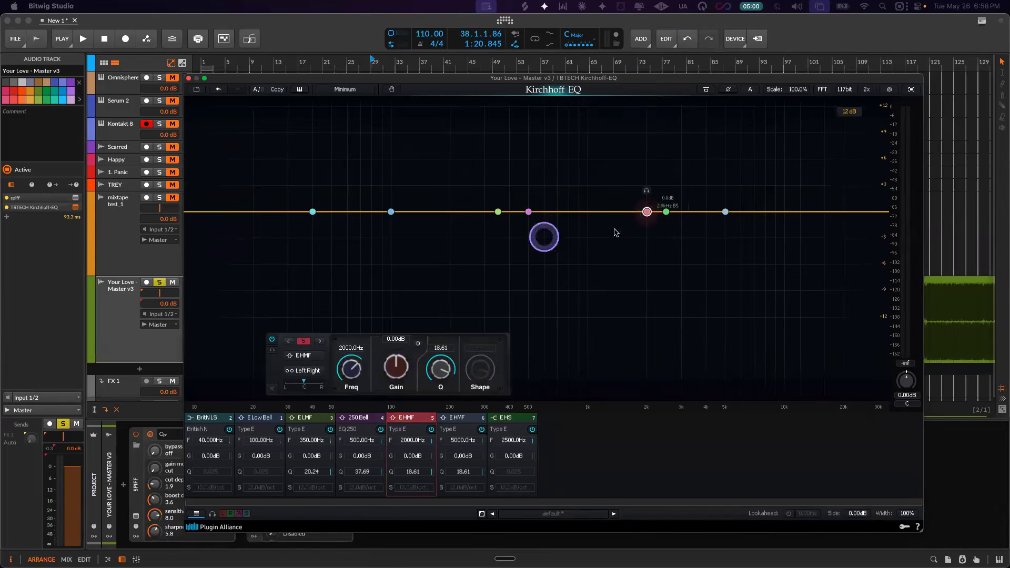
mouse_move(677, 138)
mouse_down()
mouse_move(645, 180)
mouse_move(653, 207)
mouse_up()
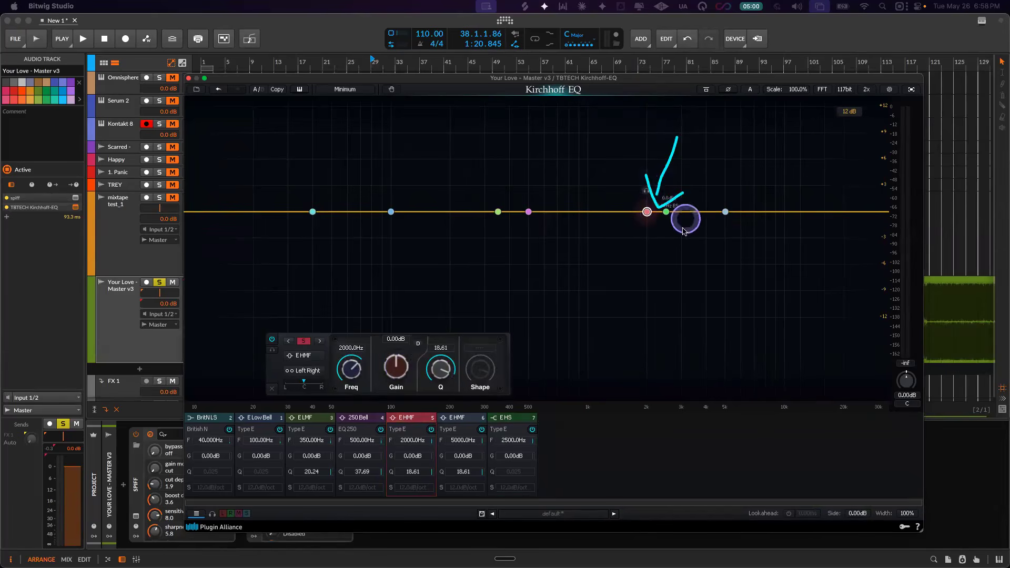
drag(814, 141, 808, 172)
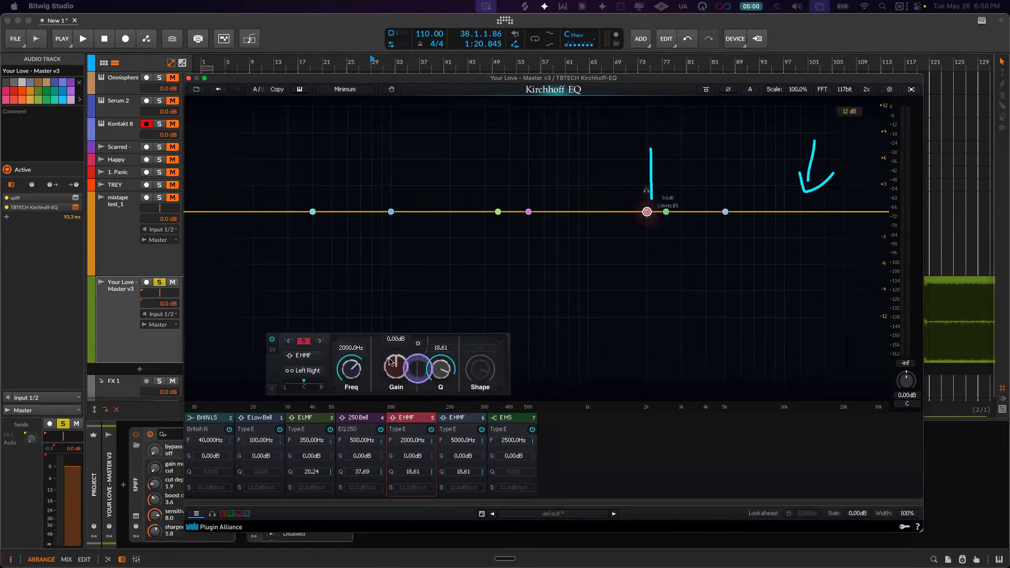
key(space)
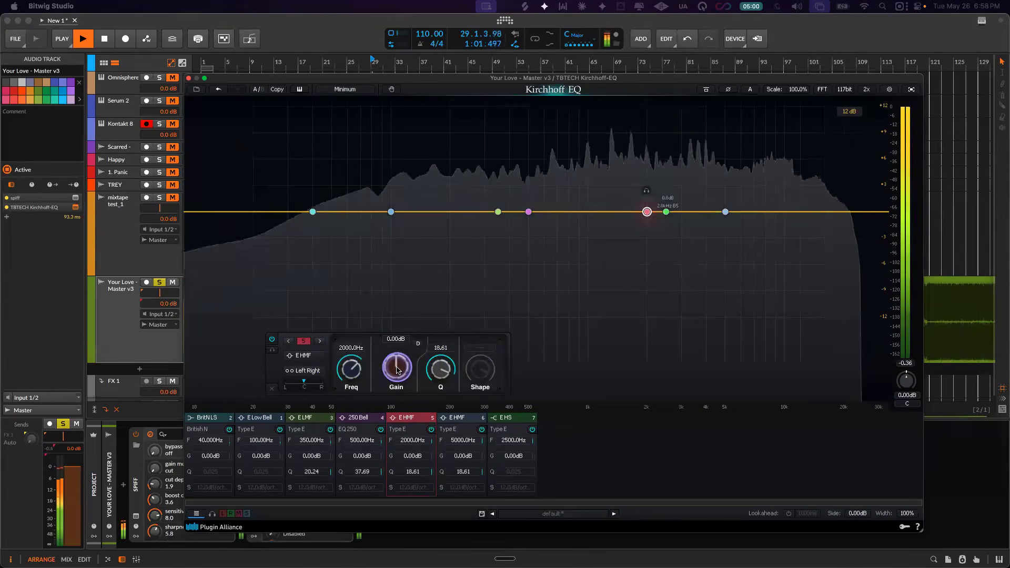
drag(396, 369, 397, 358)
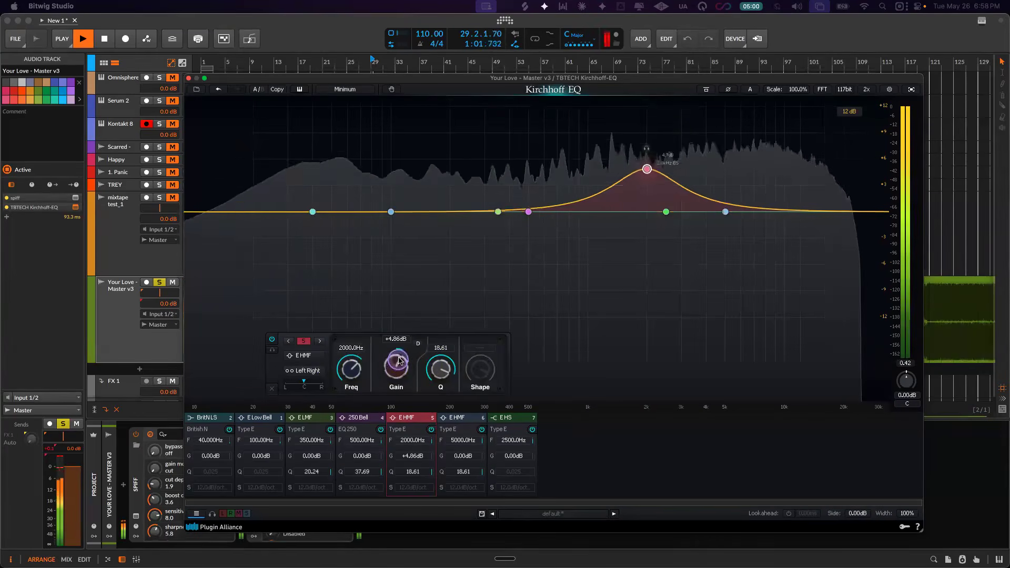
click(273, 352)
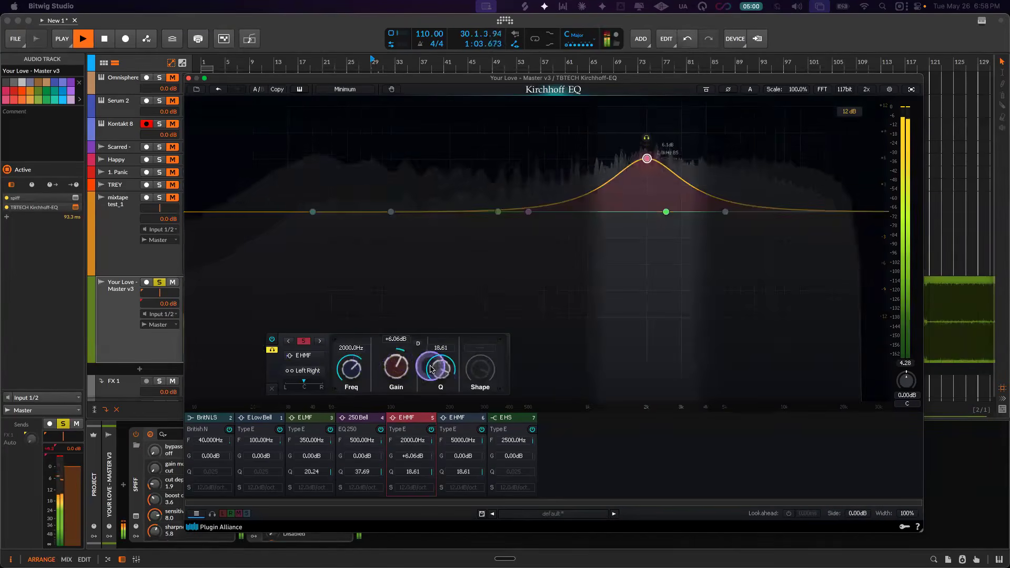
- Set the 2 kHz band's Q to 10.97 and its gain to -1.71 dB, with the band no longer soloed
drag(441, 373, 299, 377)
key(space)
click(272, 349)
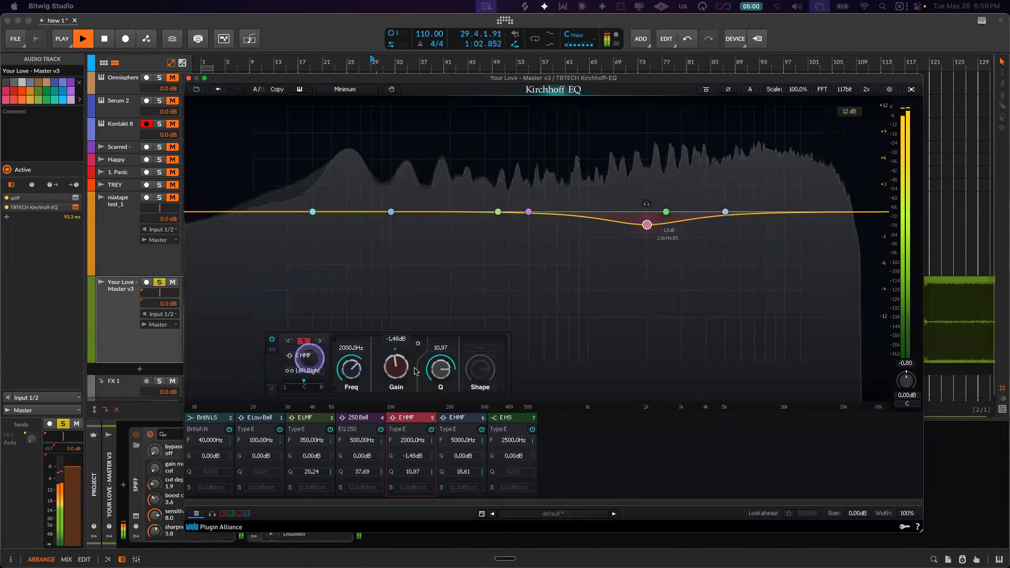
drag(401, 367, 398, 370)
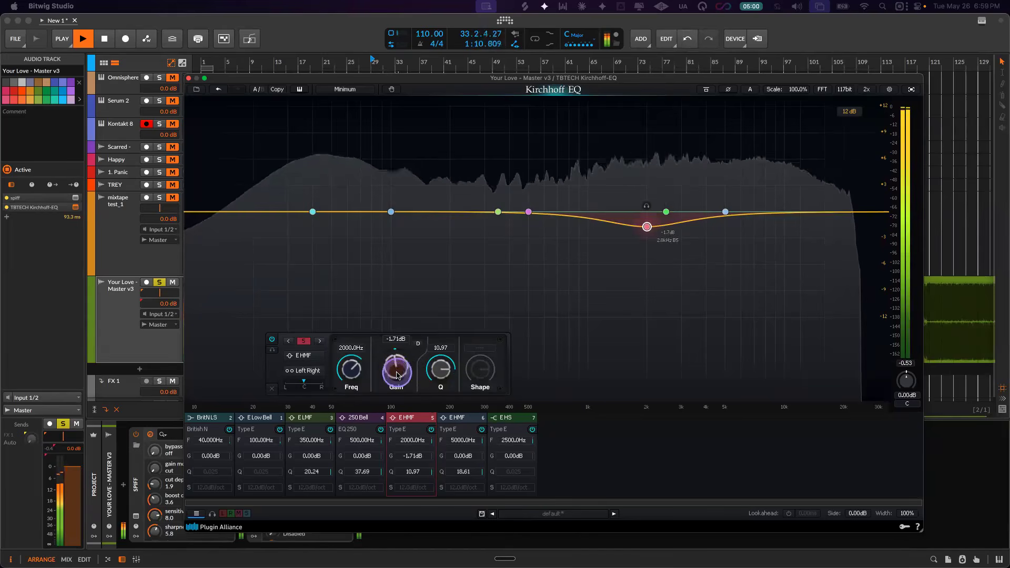
click(188, 77)
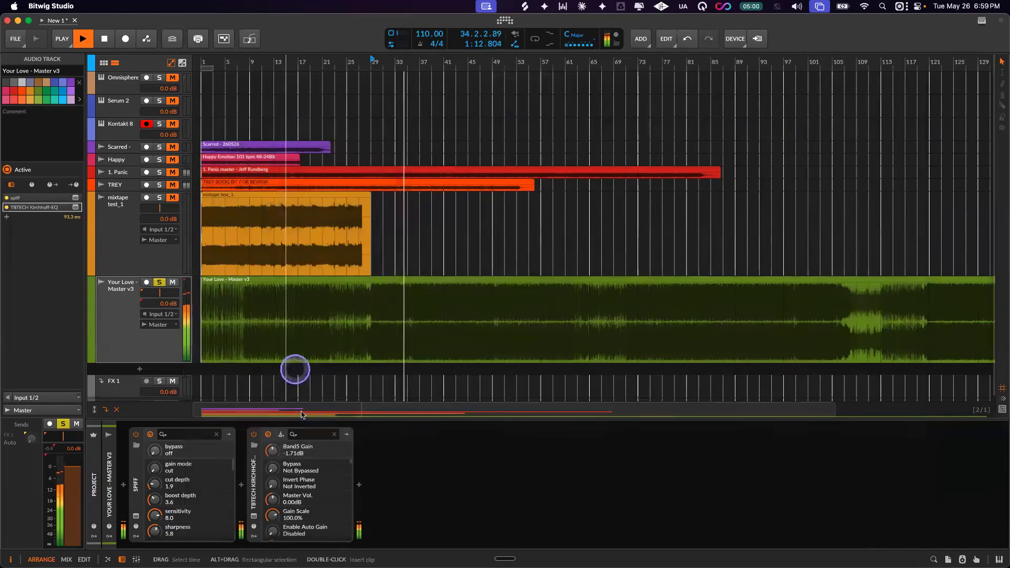
- Insert a Chain device at the start of the device chain, ahead of spiff
click(123, 486)
text(chi)
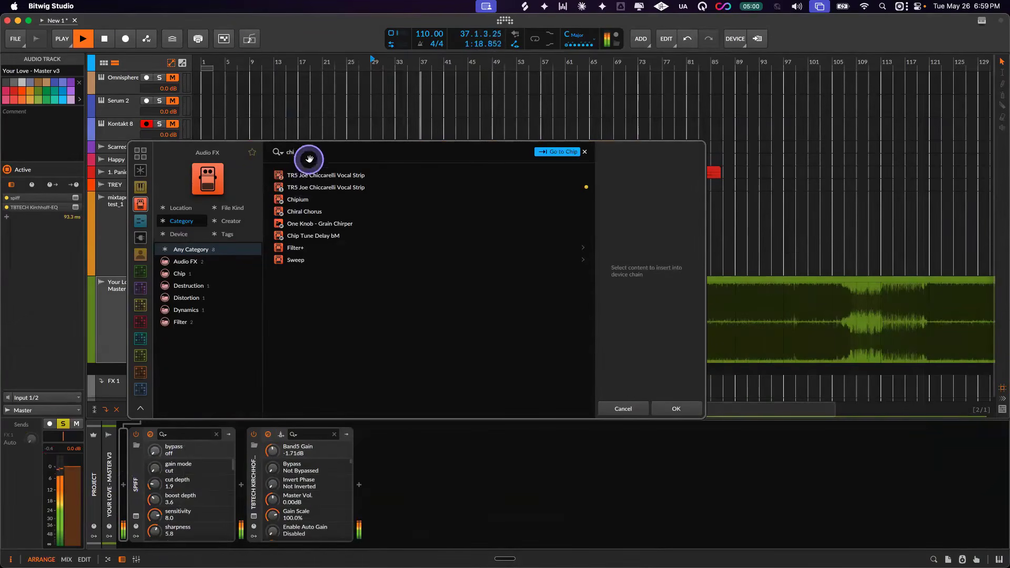
key(BackSpace)
text(ain)
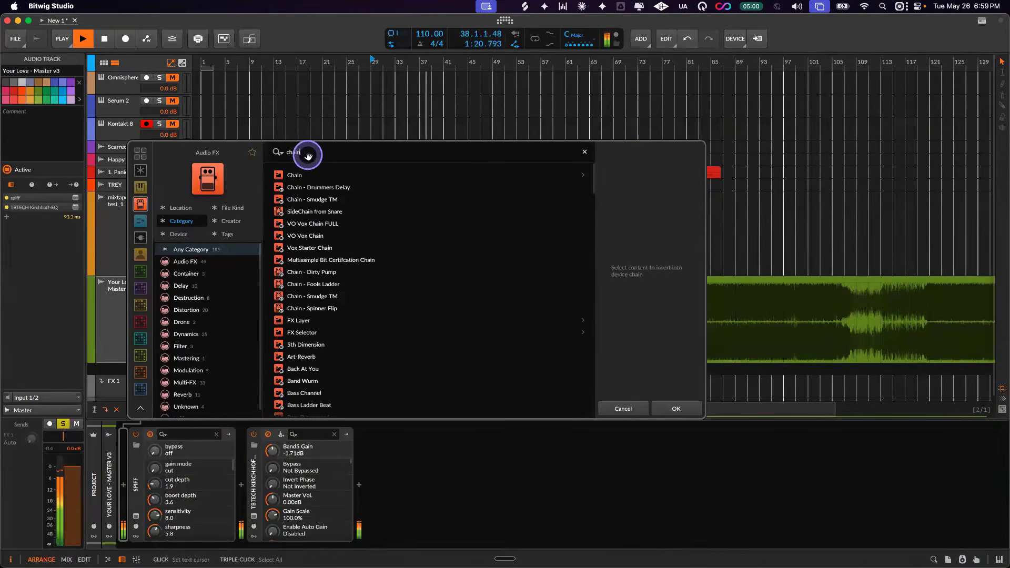
key(Down)
key(Return)
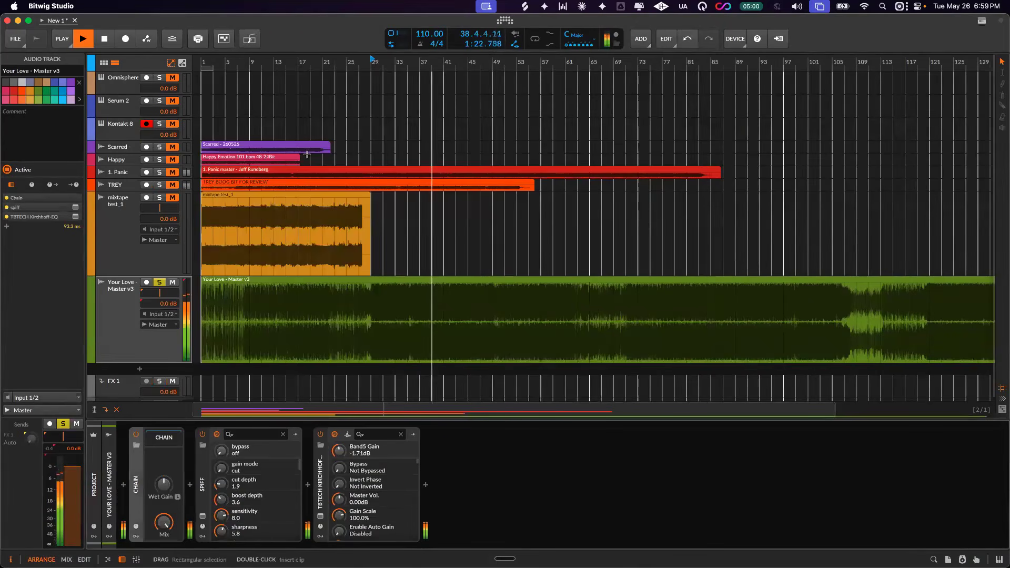
- Move spiff and Kirchhoff-EQ inside the Chain device and toggle the Chain off and on during playback to compare
mouse_move(167, 442)
mouse_down()
mouse_move(210, 473)
mouse_move(194, 477)
mouse_move(349, 416)
mouse_move(217, 444)
mouse_up()
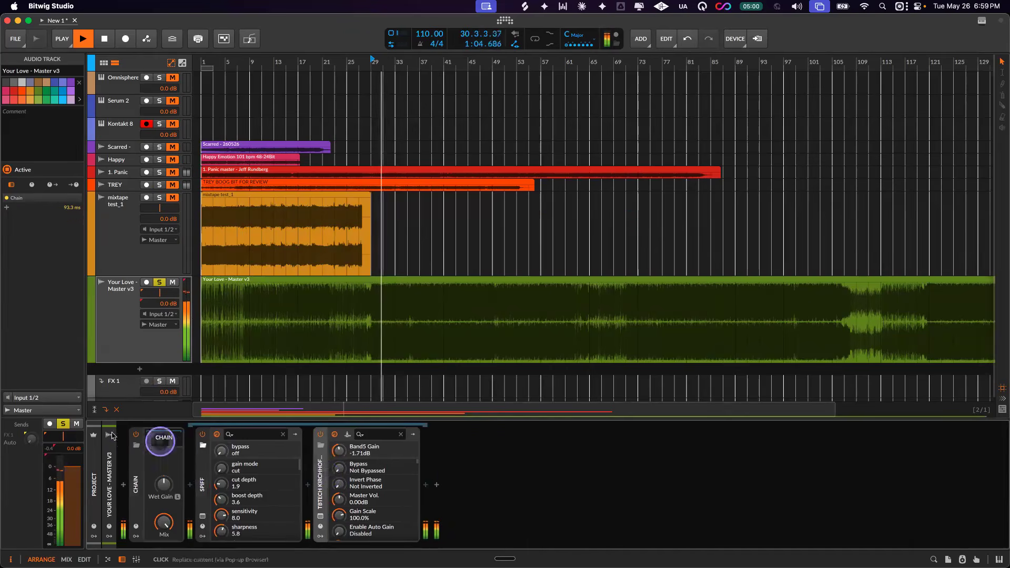
click(137, 436)
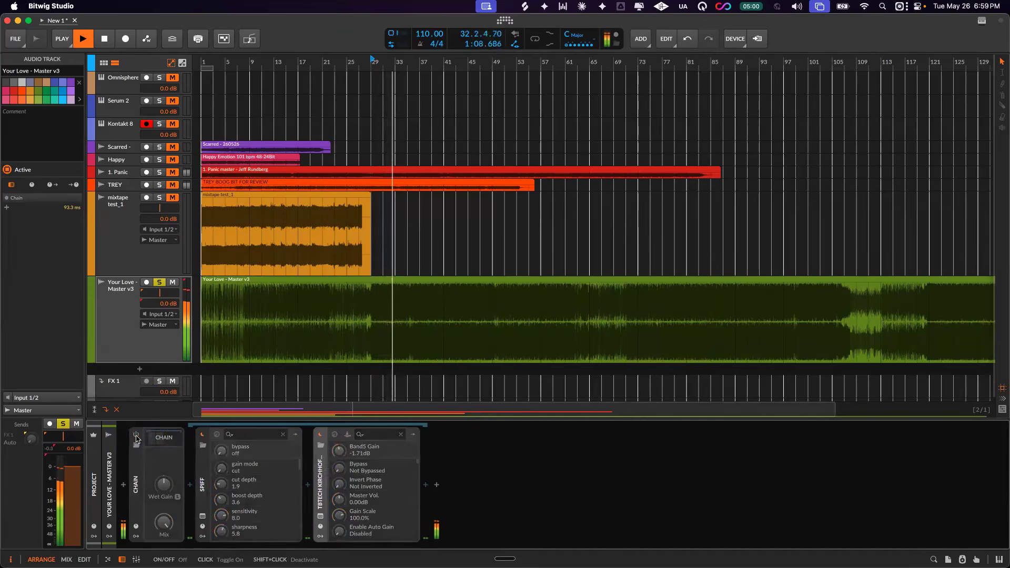
click(136, 436)
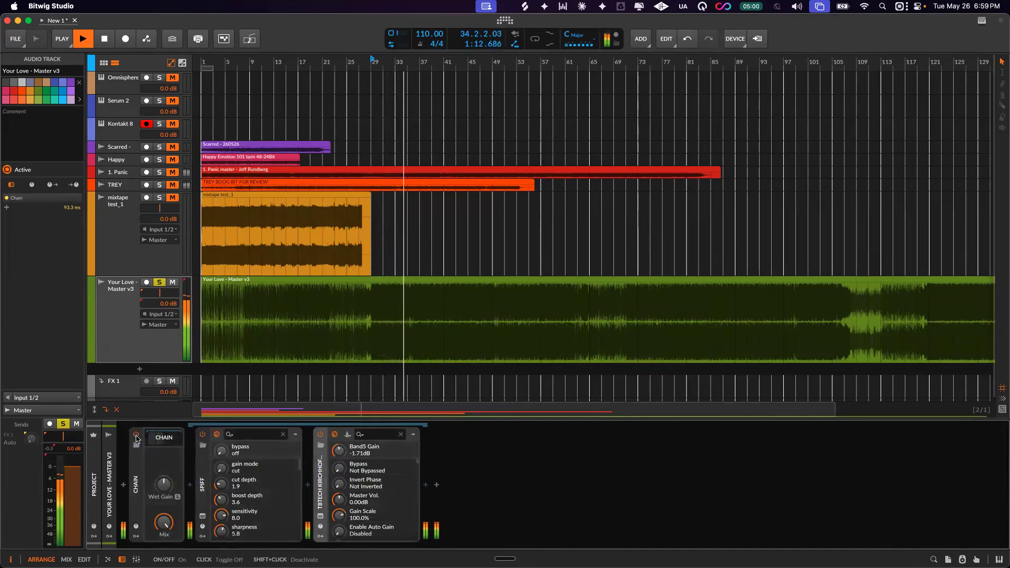
key(space)
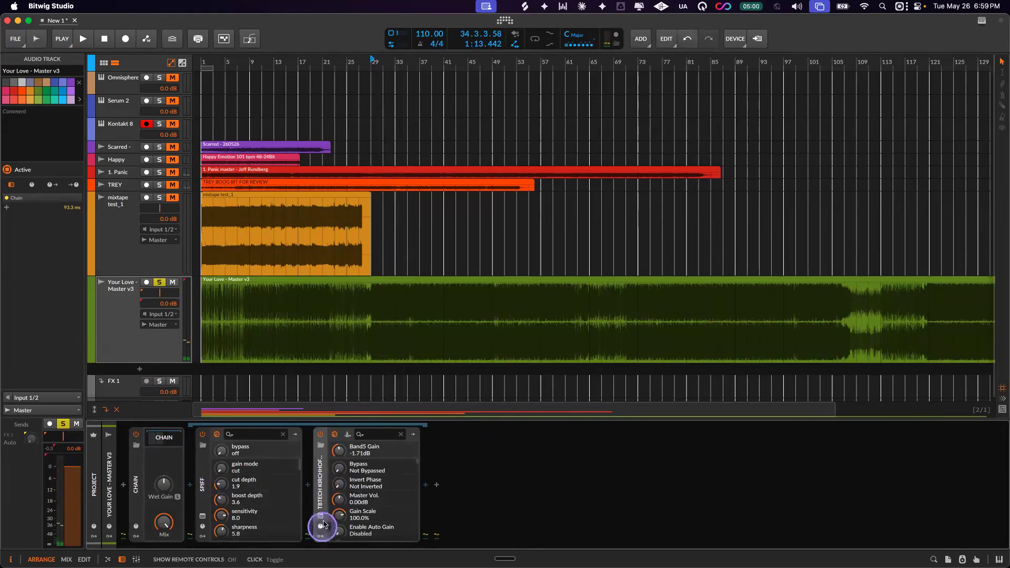
- Insert FabFilter Pro-DS after Kirchhoff-EQ inside the Chain
click(426, 486)
text(pro)
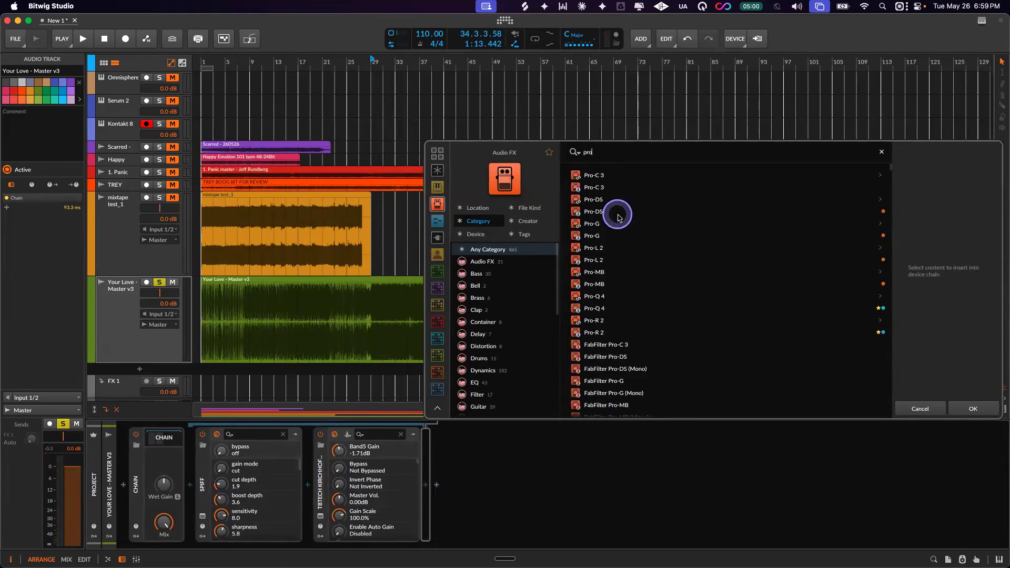
double_click(623, 212)
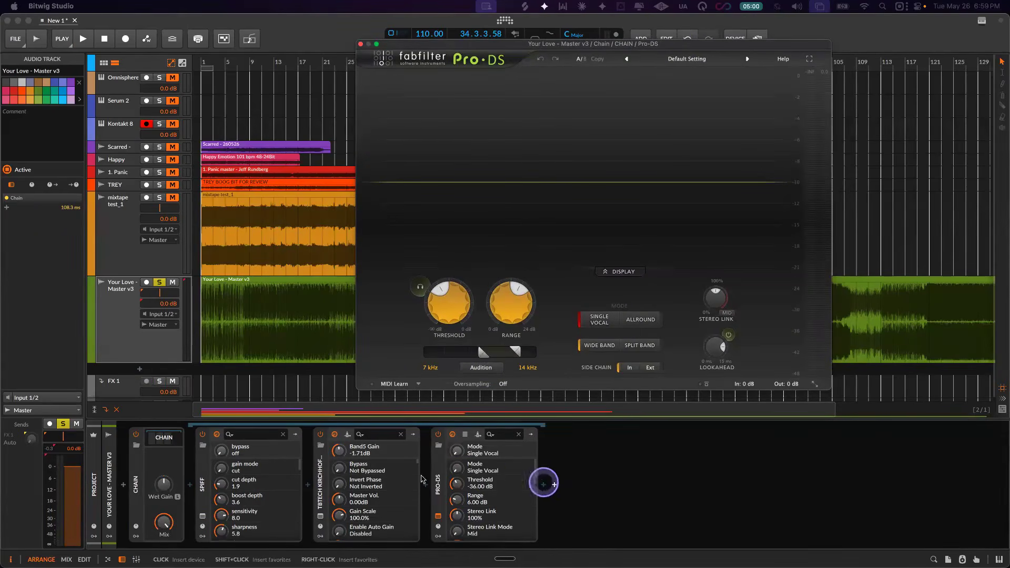
- Insert the VISION 4X analyser at the start of the track's device chain, ahead of the Chain
click(124, 484)
text(vis)
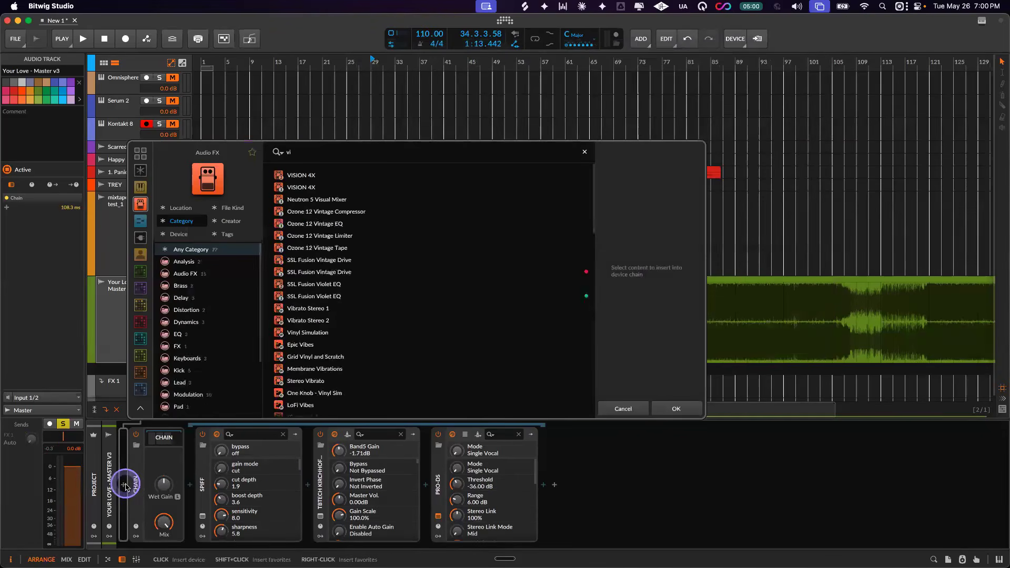
double_click(311, 183)
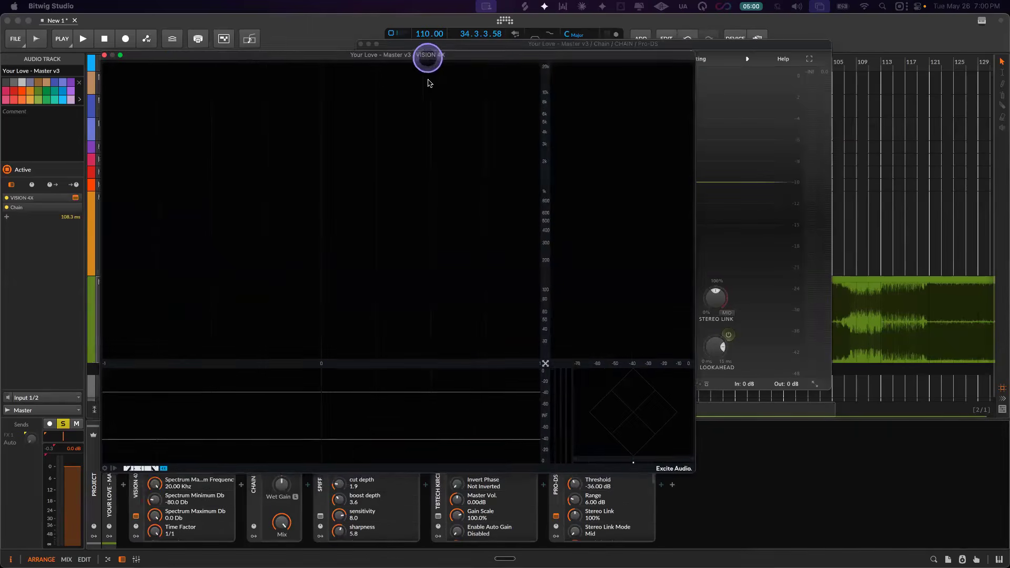
- Play the track and examine the high frequencies in VISION 4X's spectrogram, closing the analyser window when done
drag(427, 55, 427, 83)
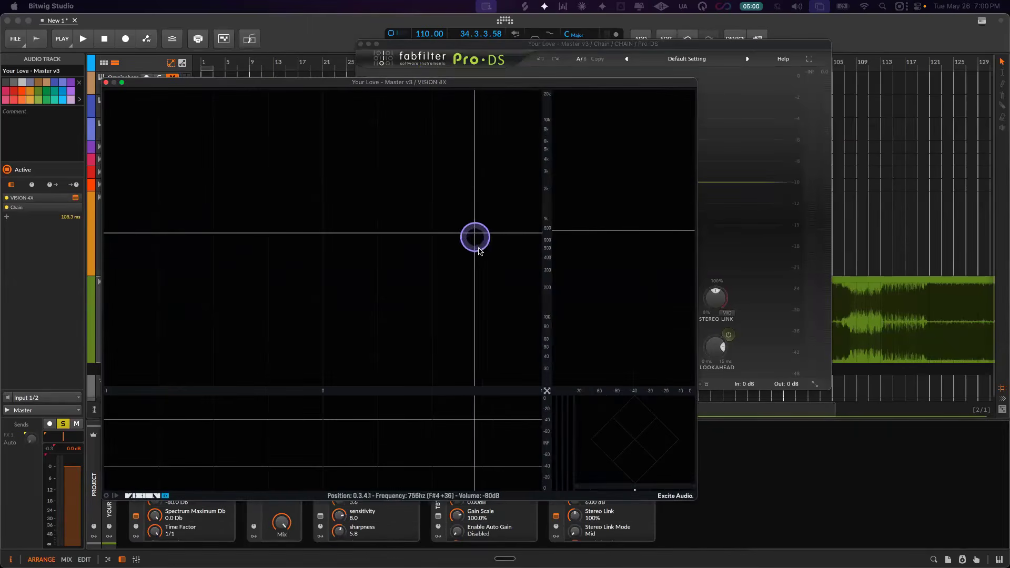
key(space)
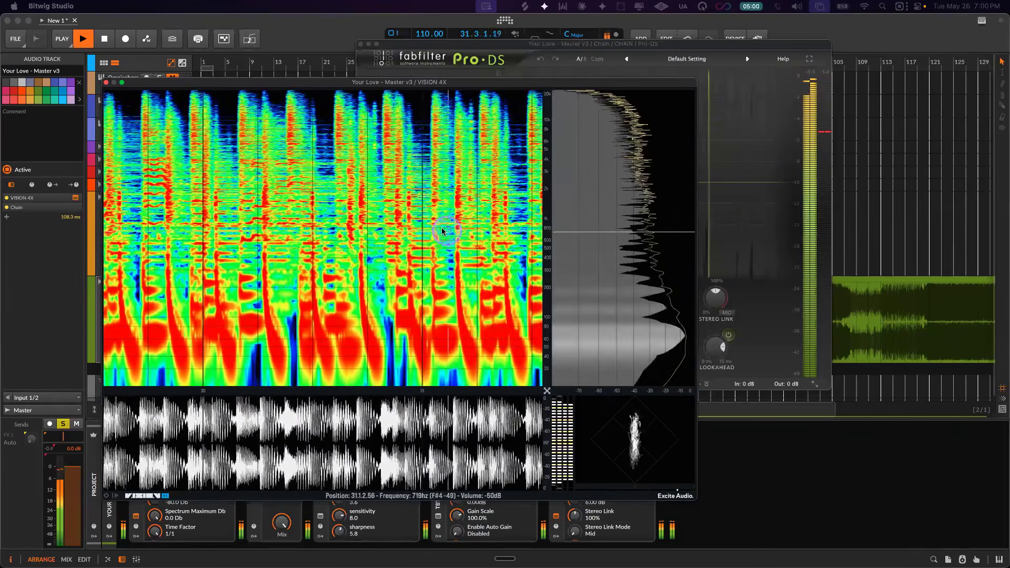
key(space)
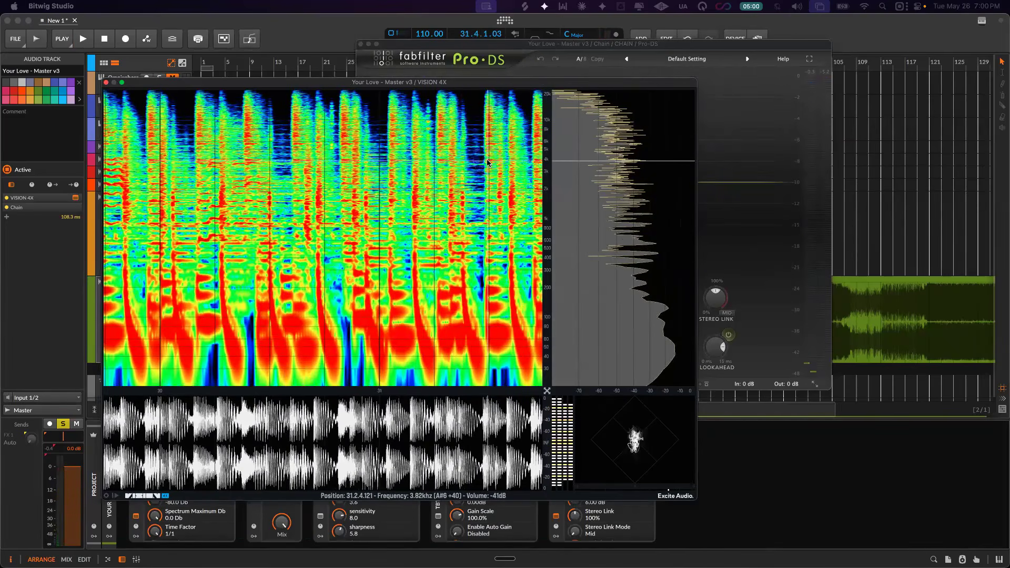
click(107, 84)
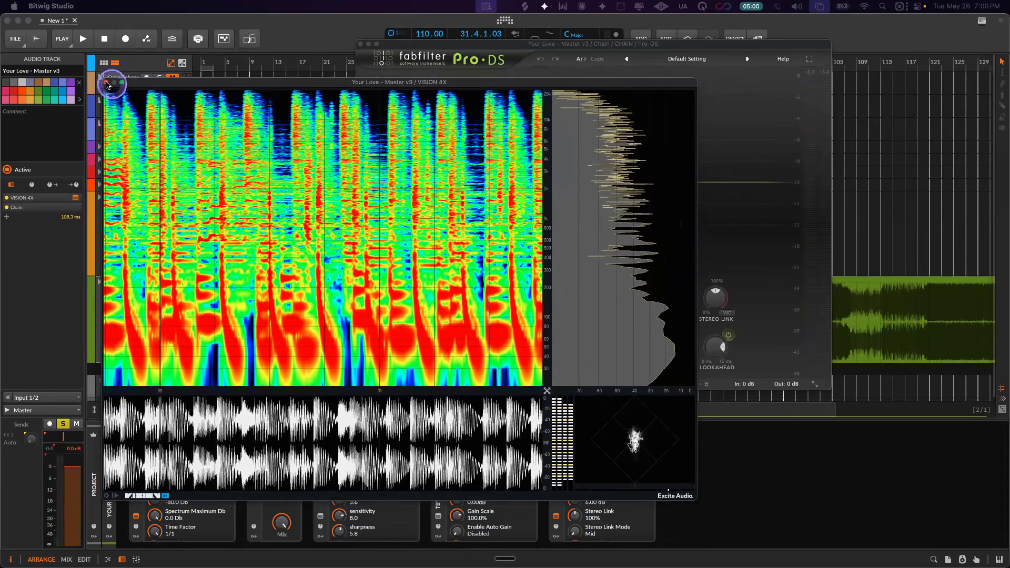
- Set Pro-DS's side-chain range to start at 4.1 kHz with the upper limit off, and audition it during playback
drag(477, 353, 470, 353)
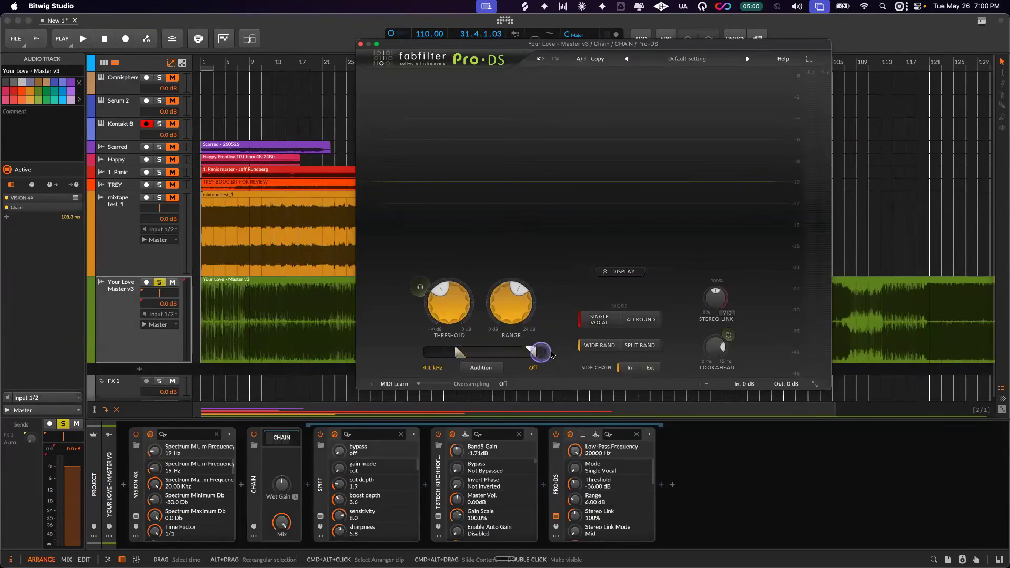
click(490, 372)
key(space)
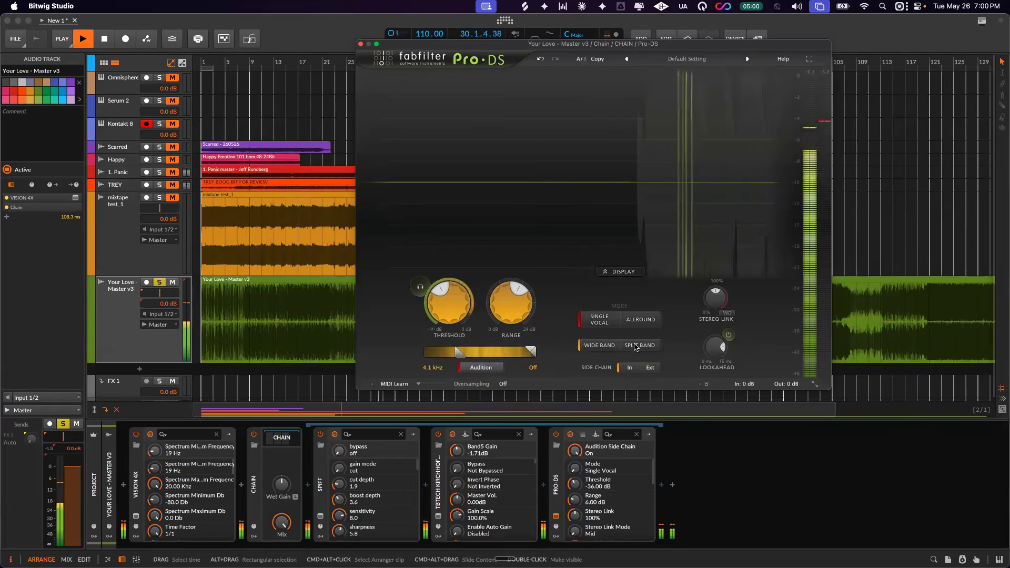
- Switch Pro-DS to Allround mode with Split Band processing and stop auditioning the side chain
click(640, 320)
click(640, 345)
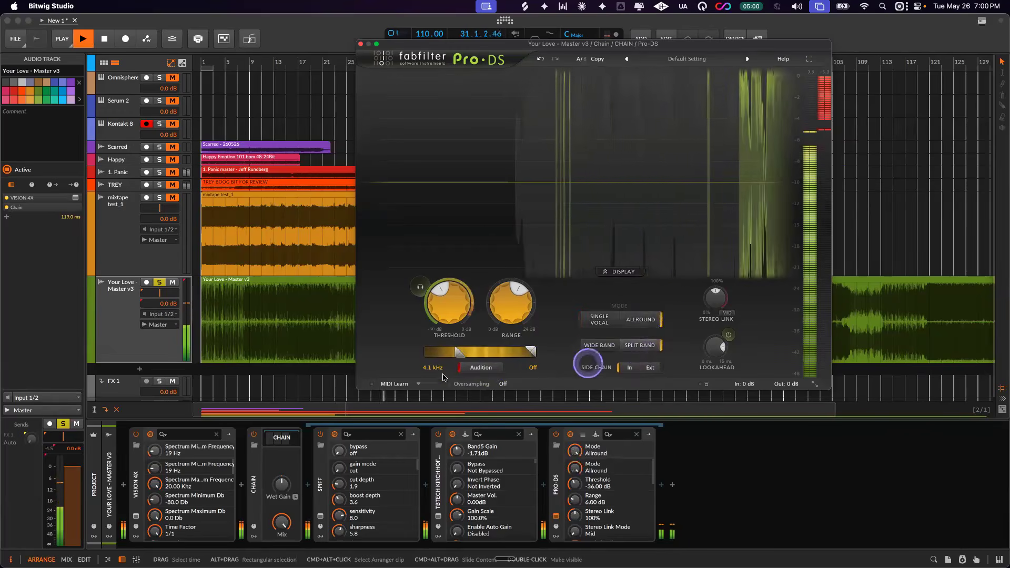
click(478, 368)
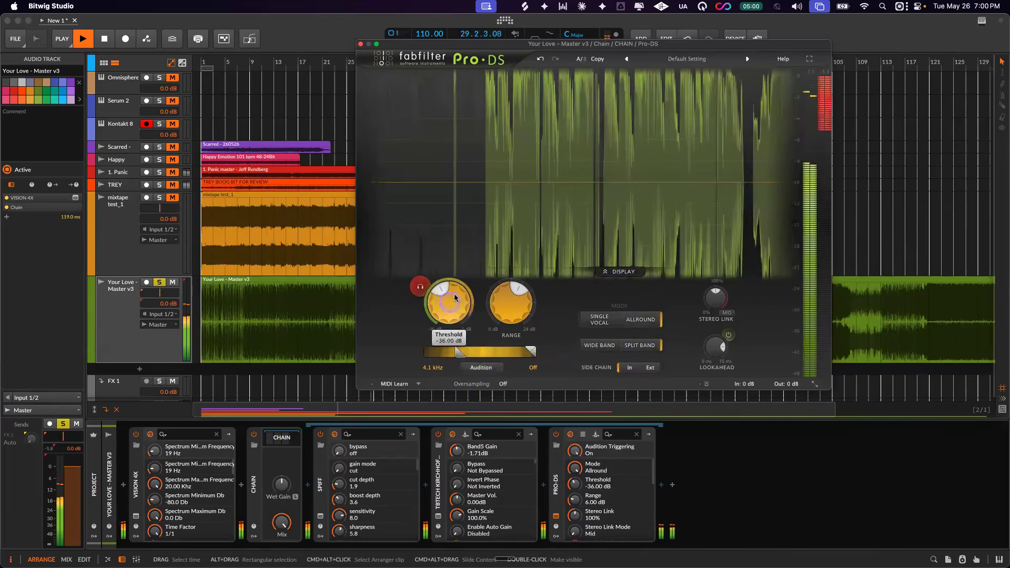
- Set the Pro-DS threshold to -22.75 dB and range to 3.29 dB, and turn off the triggering audition
drag(475, 247, 477, 228)
drag(511, 304, 530, 348)
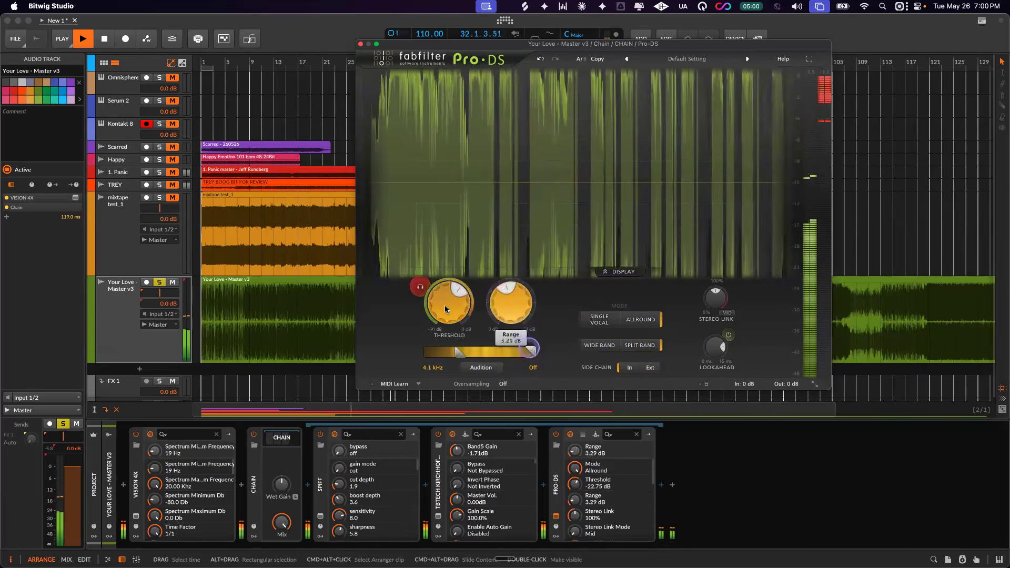
click(421, 284)
- Raise the Pro-DS range to 4.24 dB while listening, and stop playback
click(514, 319)
drag(517, 325, 523, 290)
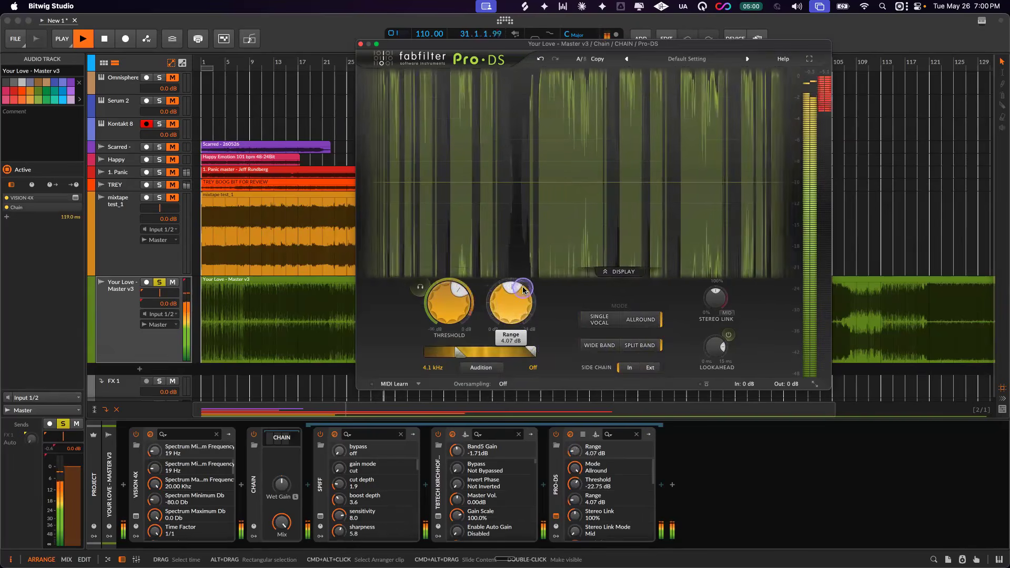
drag(523, 290, 524, 287)
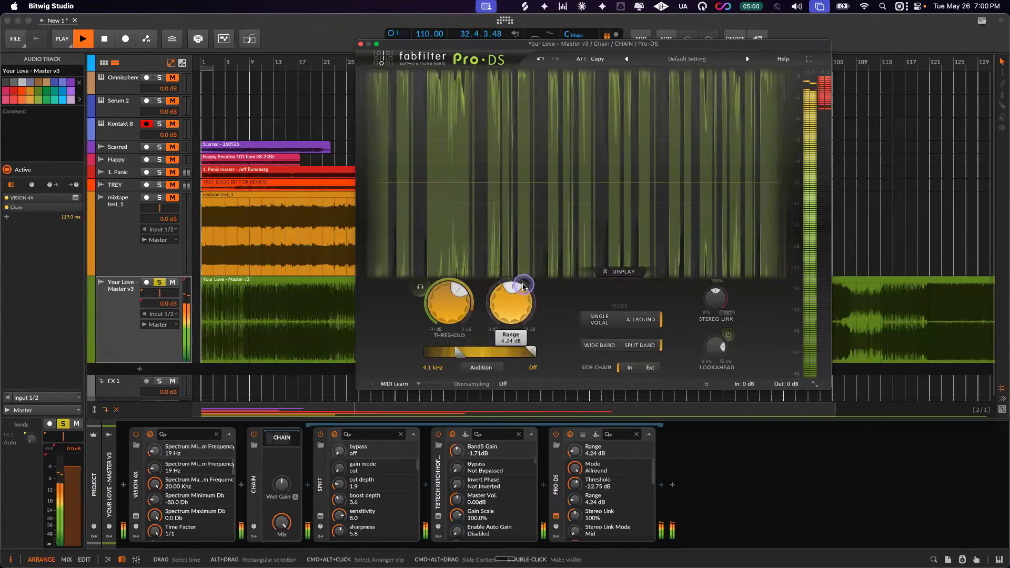
key(space)
- Audition the signal triggering Pro-DS during a short playback, and switch that audition off again
click(476, 353)
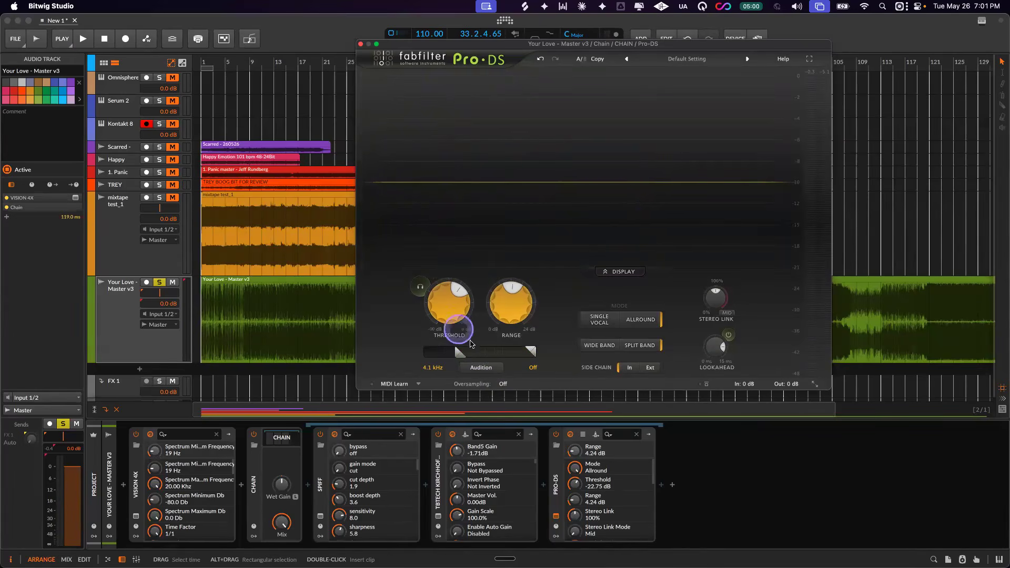
click(421, 288)
key(space)
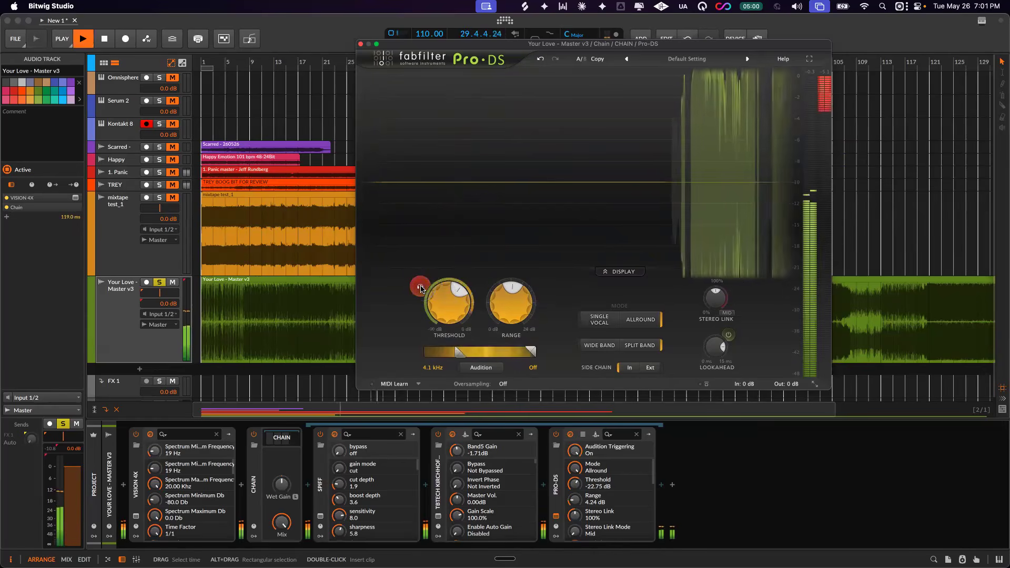
key(space)
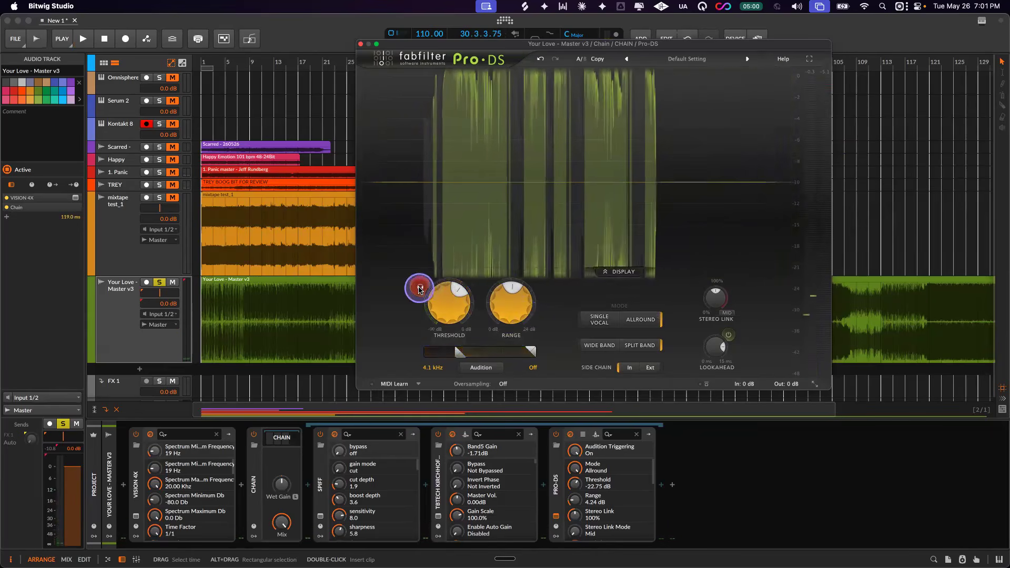
click(421, 288)
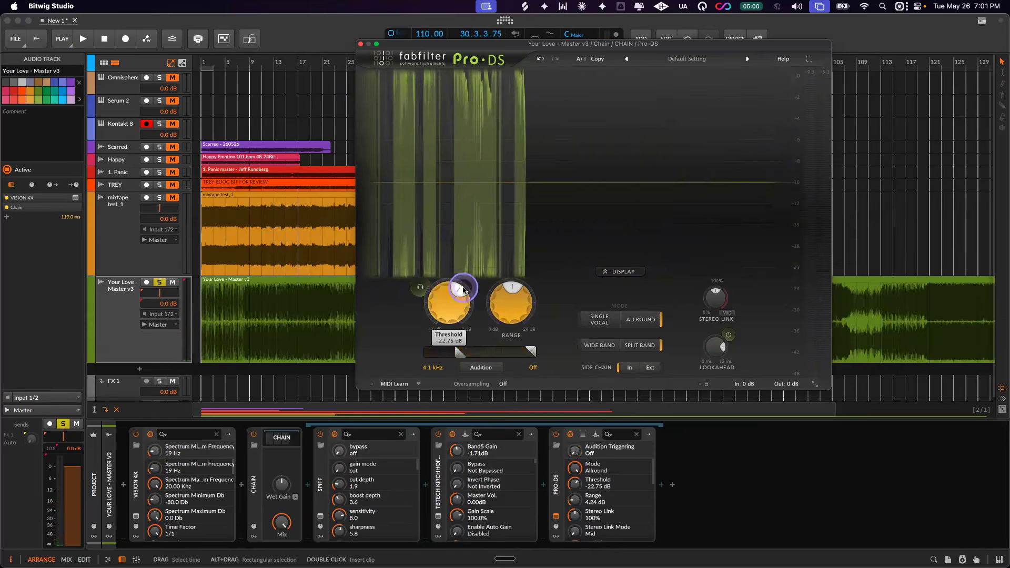
mouse_move(506, 308)
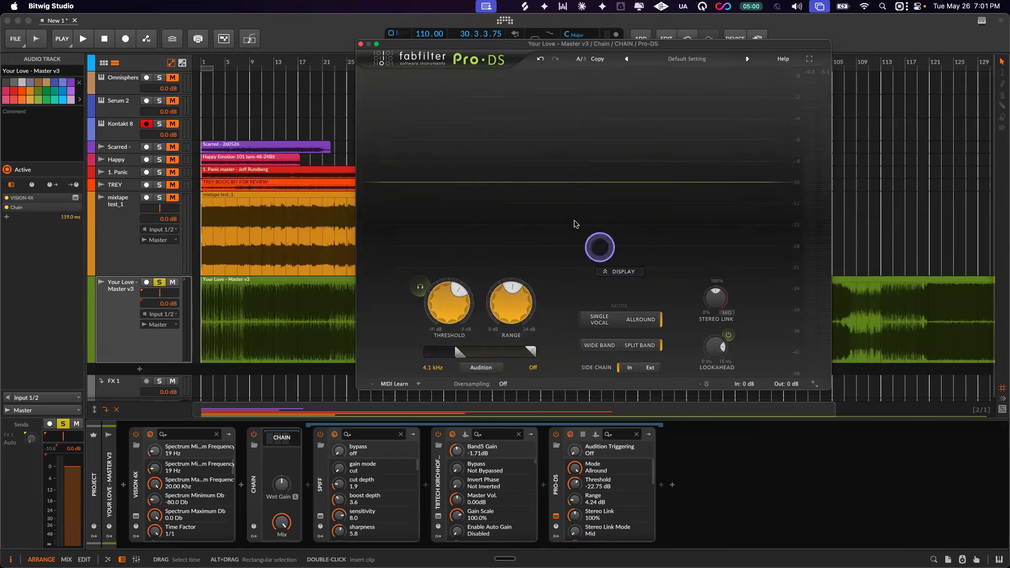
drag(555, 207, 651, 209)
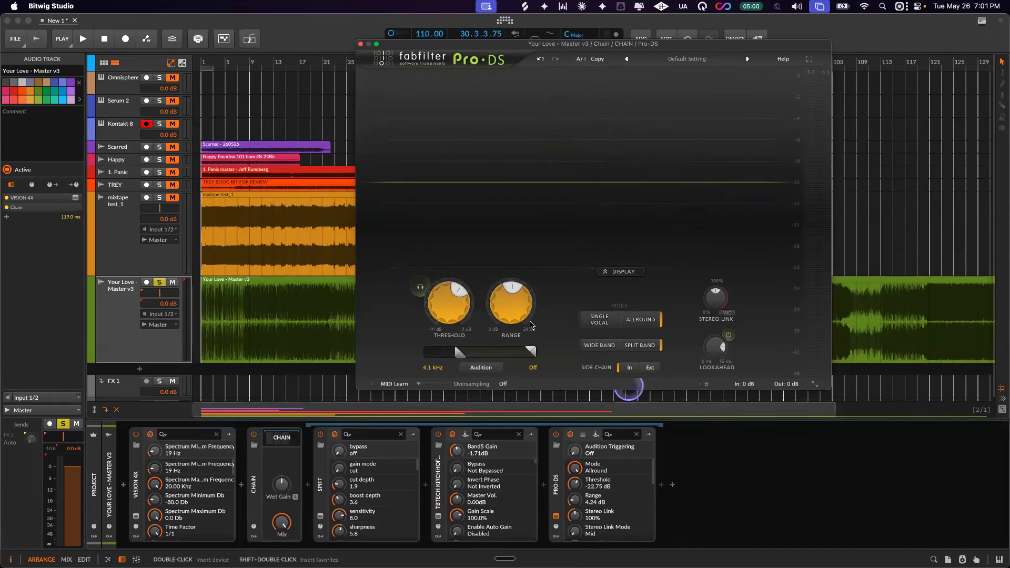
mouse_move(509, 311)
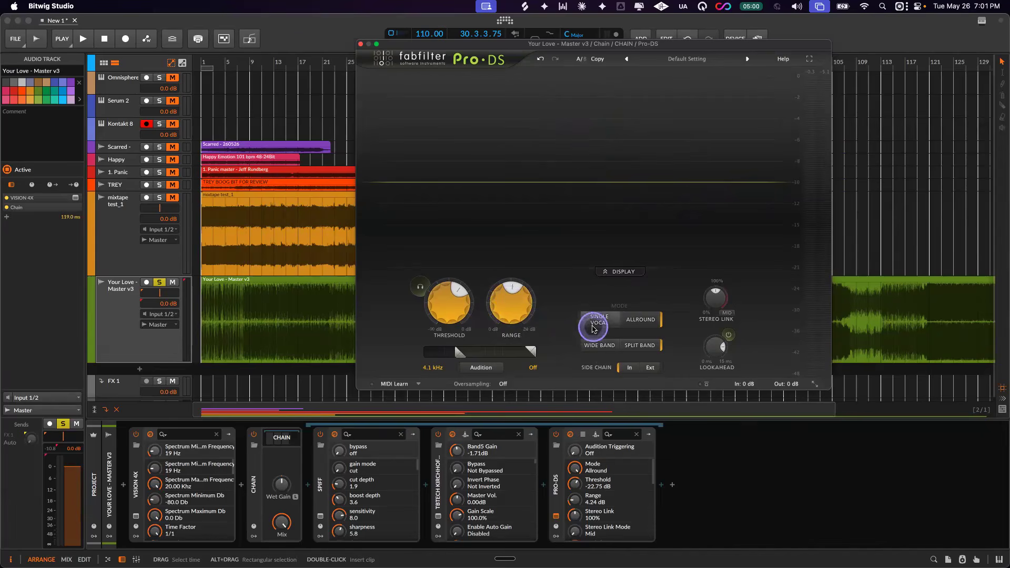
- Resume playback, close the Pro-DS window and insert Maag EQ4 MS after Pro-DS inside the Chain
key(space)
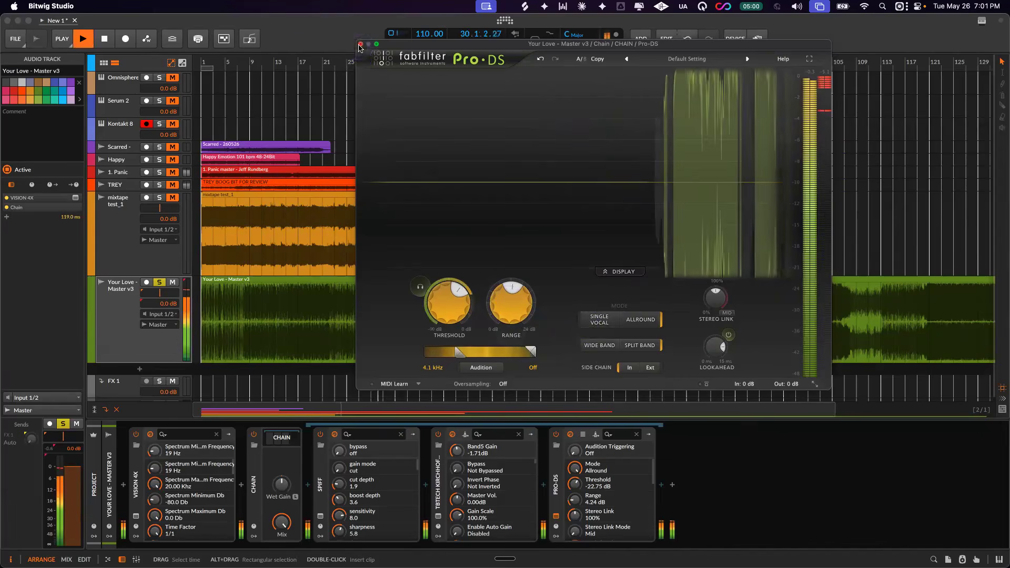
click(360, 45)
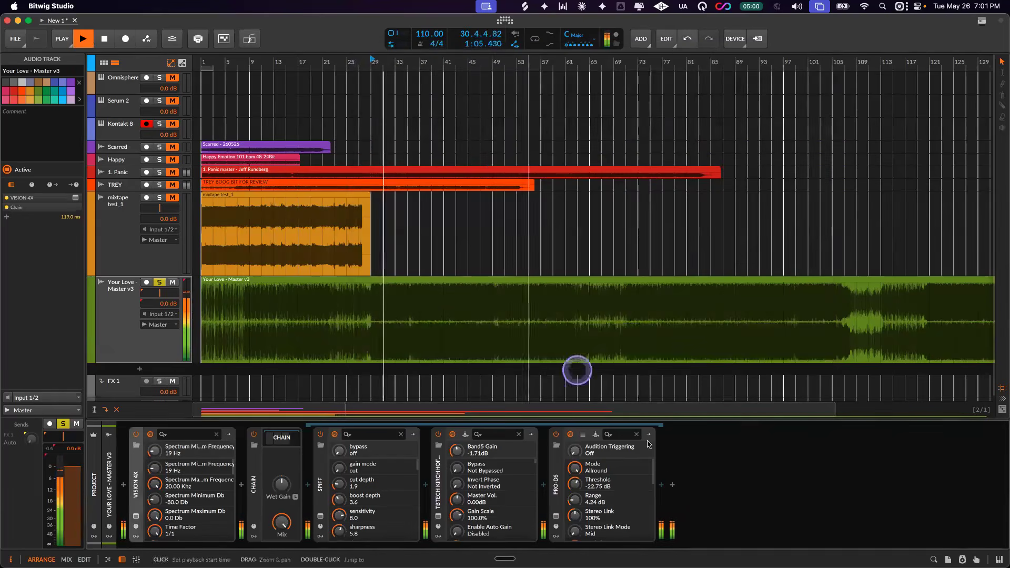
click(661, 484)
text(ma)
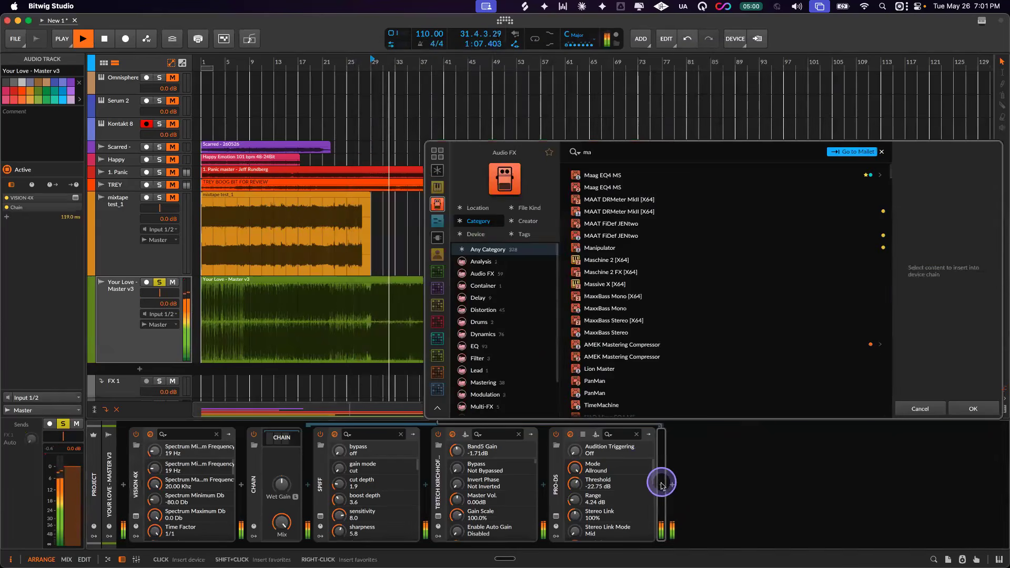
click(617, 176)
double_click(617, 177)
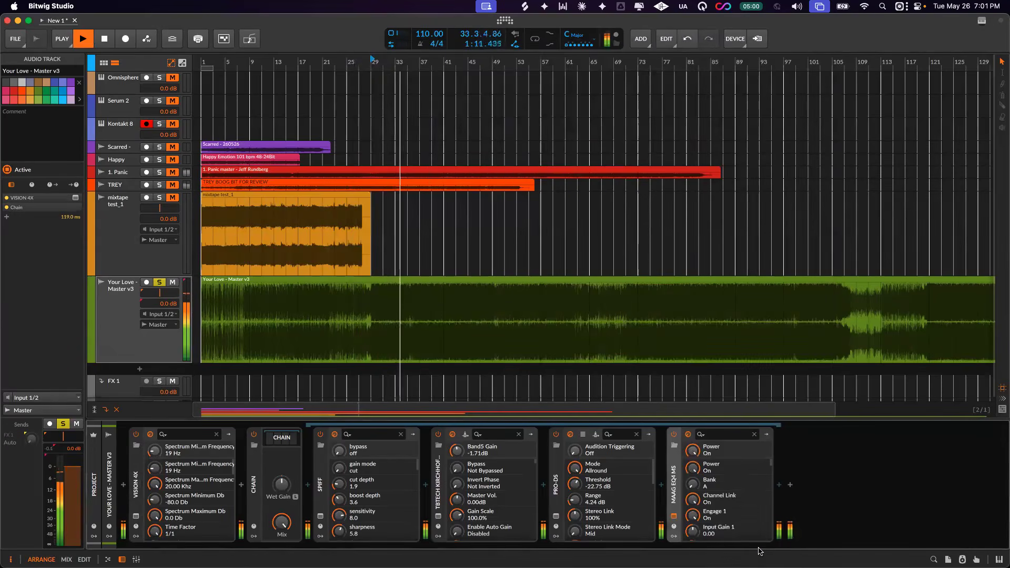
- Raise the Air Band gain in Maag EQ4 MS to 3.5 and close its window
mouse_move(500, 258)
mouse_down()
mouse_move(484, 247)
mouse_move(500, 206)
mouse_move(510, 245)
mouse_up()
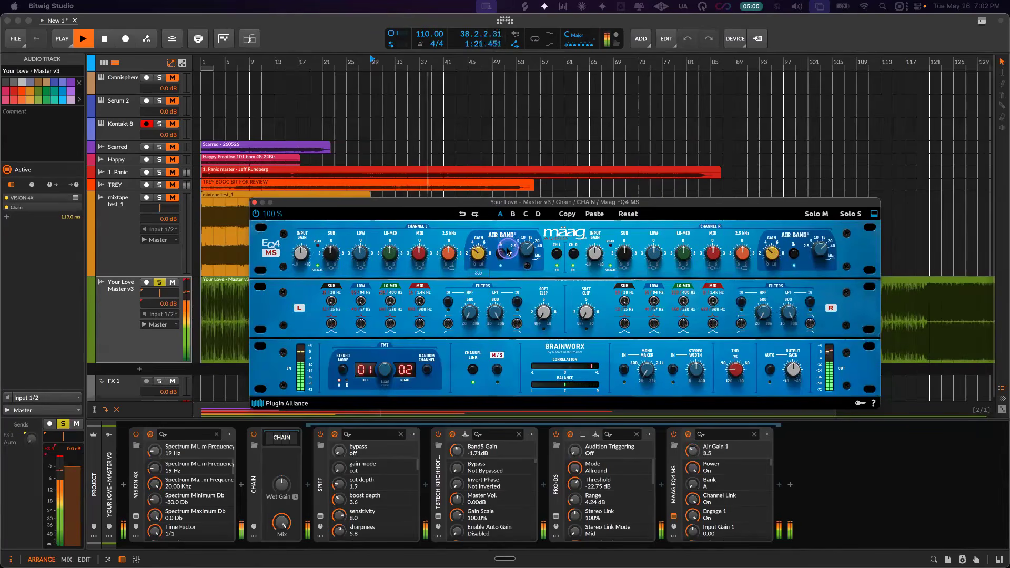
click(508, 252)
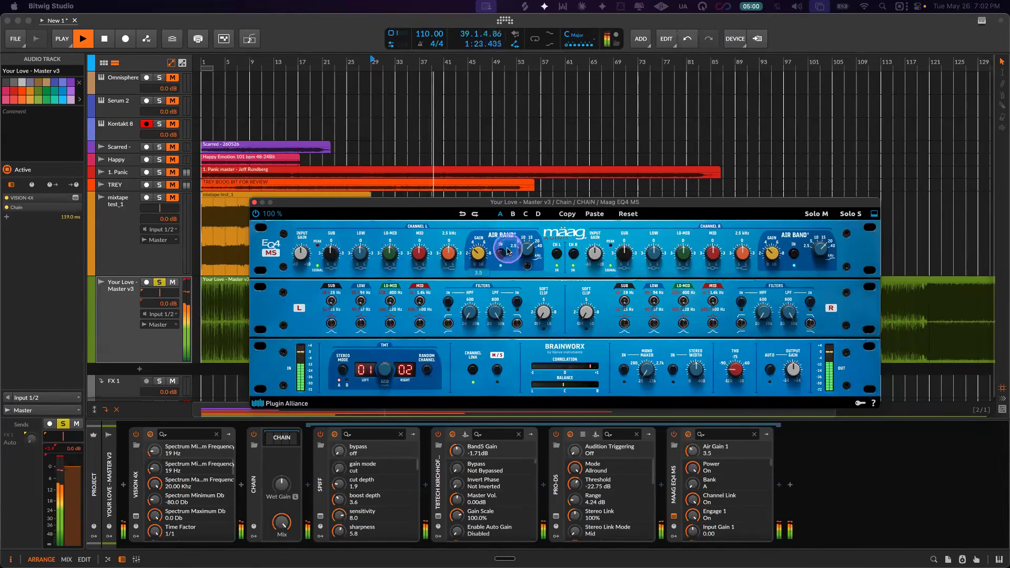
click(254, 204)
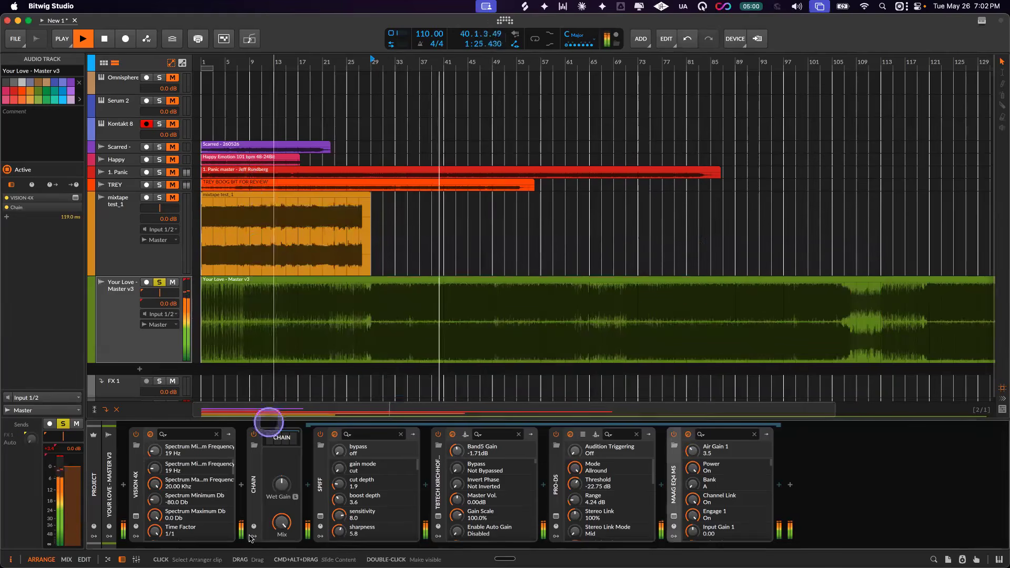
- Bypass the whole Chain during playback to compare the processed track with the original
click(135, 436)
click(135, 435)
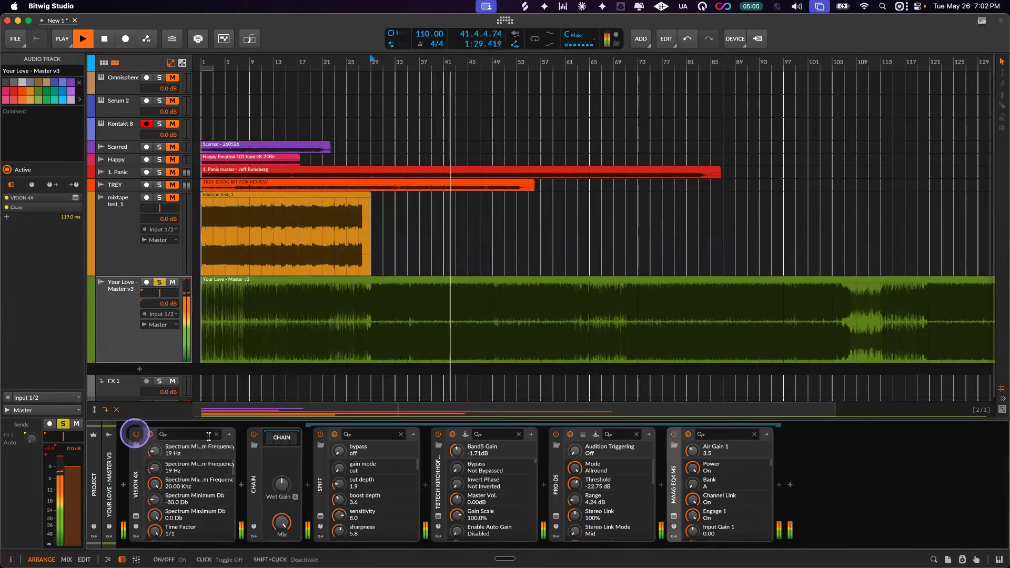
click(254, 434)
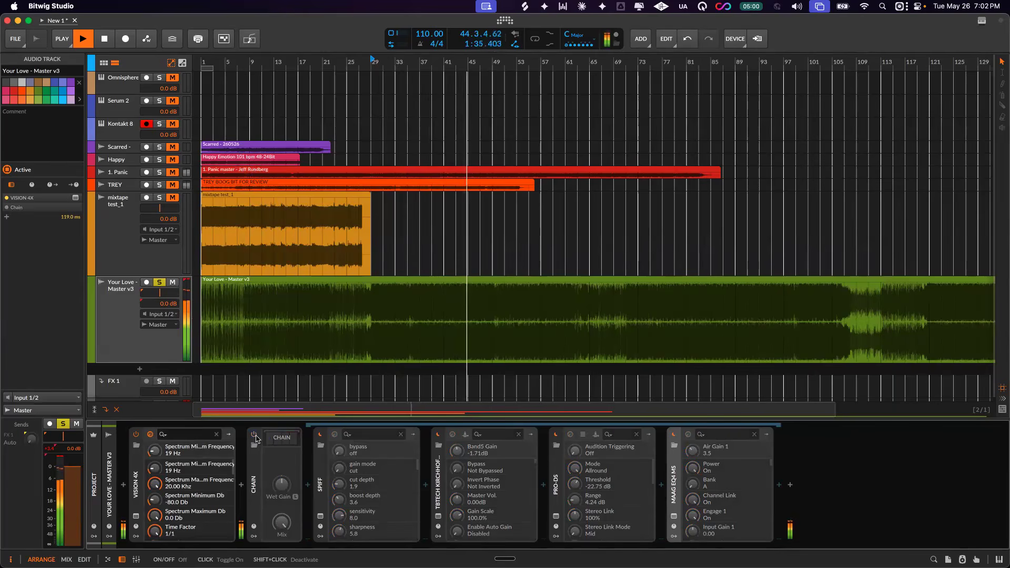
- Switch the Chain on and off again during playback to compare processed and original sound, and stop playback
click(254, 435)
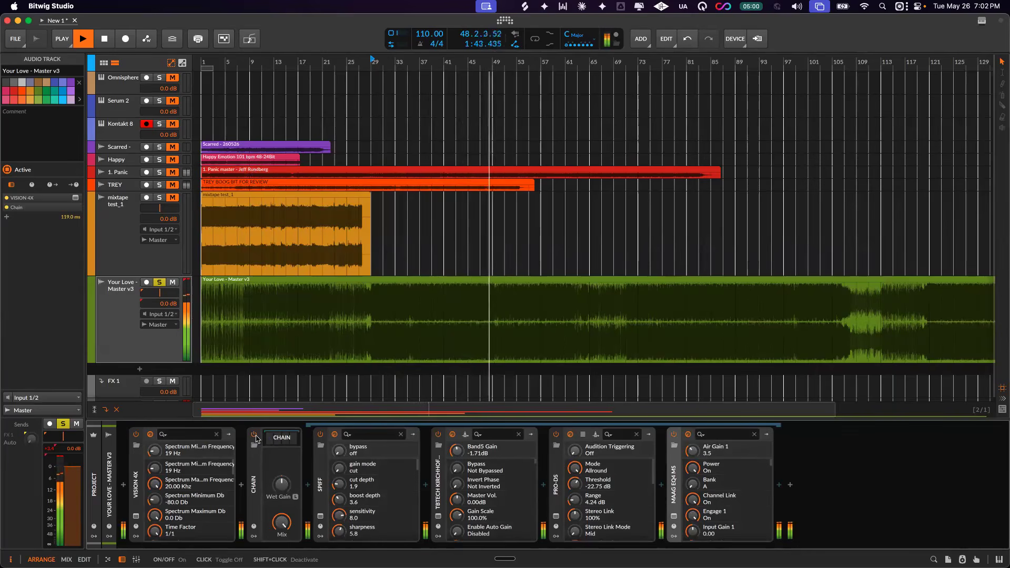
click(255, 436)
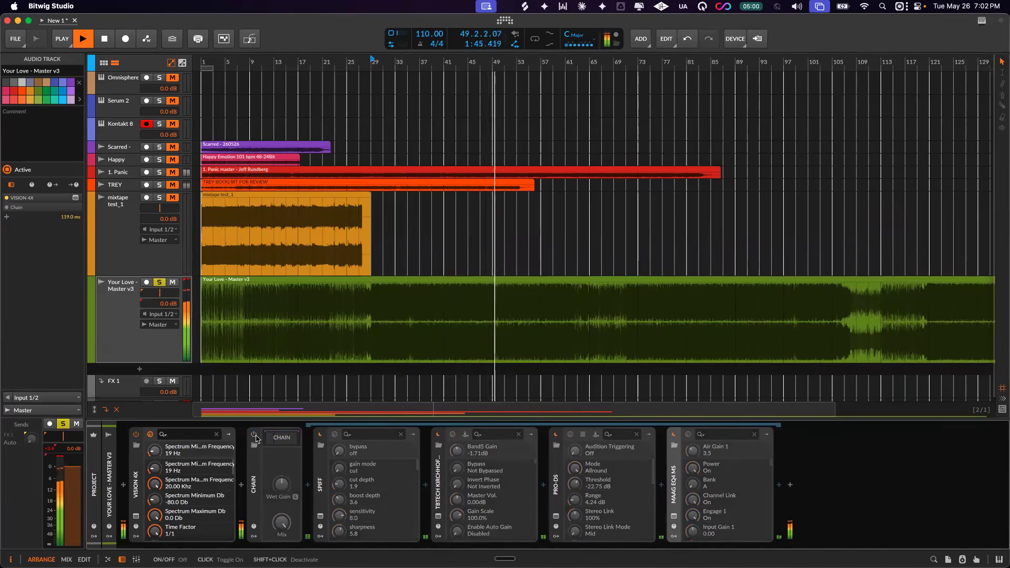
key(space)
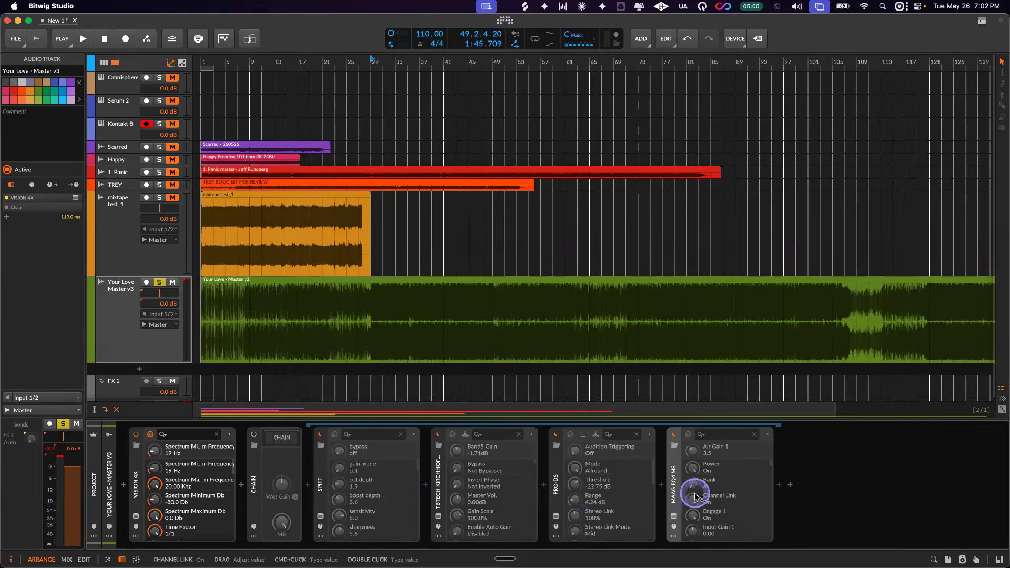
- Review the Pro-DS device and the Air Band settings in Maag EQ4 MS, and close the Maag window
click(553, 492)
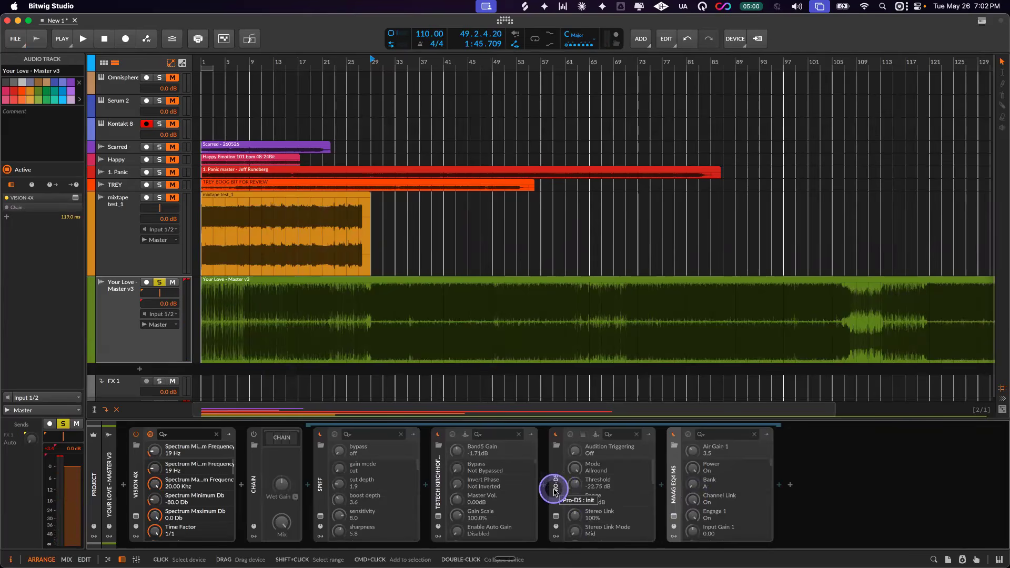
click(587, 518)
click(593, 485)
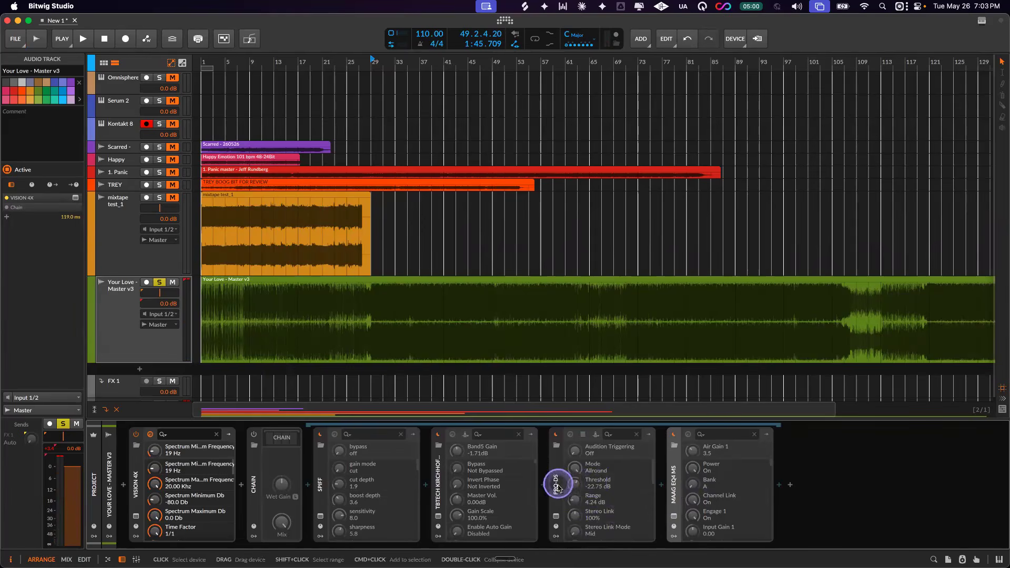
click(674, 516)
click(480, 254)
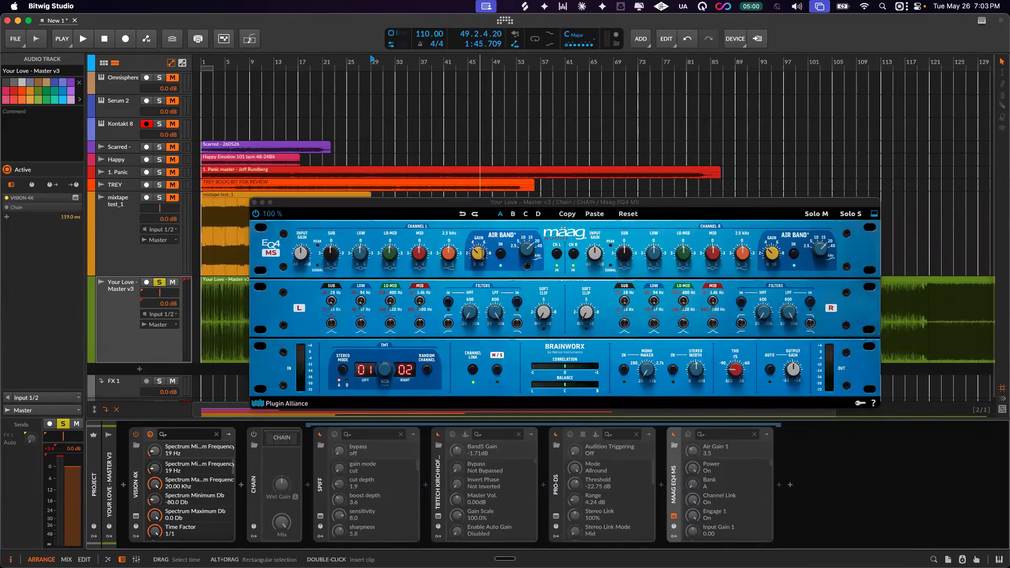
click(457, 260)
click(254, 202)
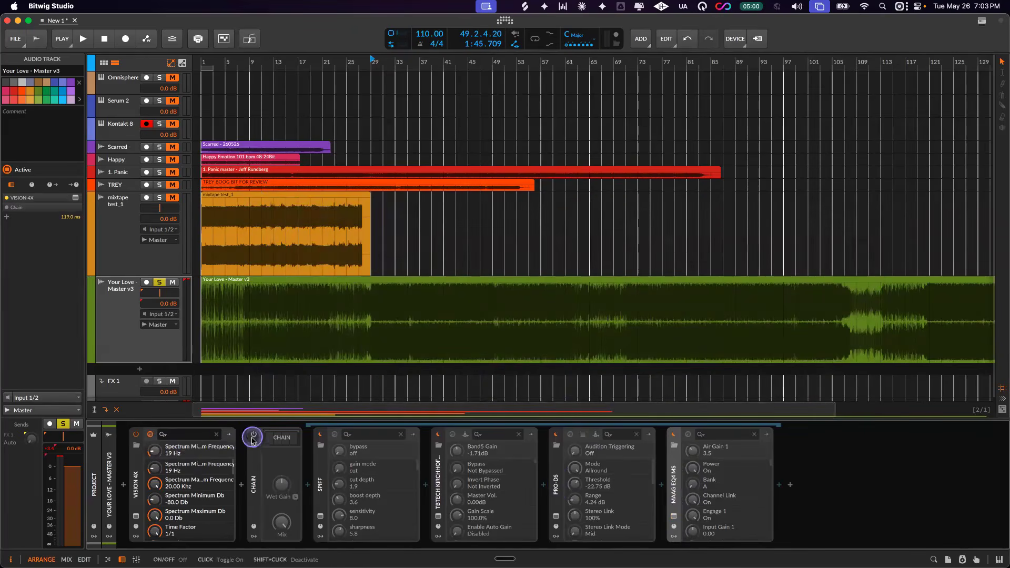
- Re-enable the Chain and move Kirchhoff EQ band 5 to -2.13 dB at 2018.5 Hz, closing its window
click(252, 436)
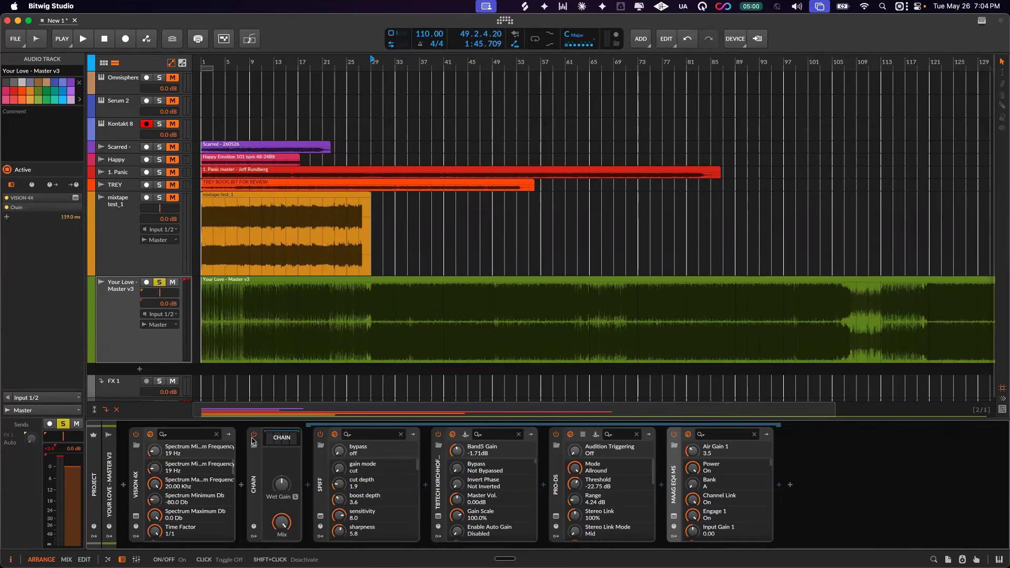
click(437, 517)
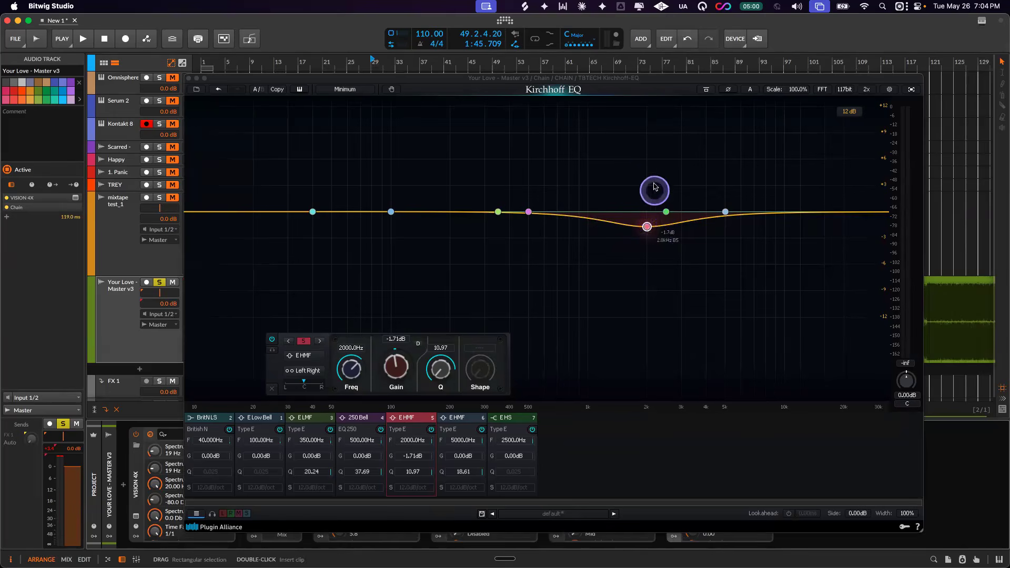
drag(642, 189, 674, 192)
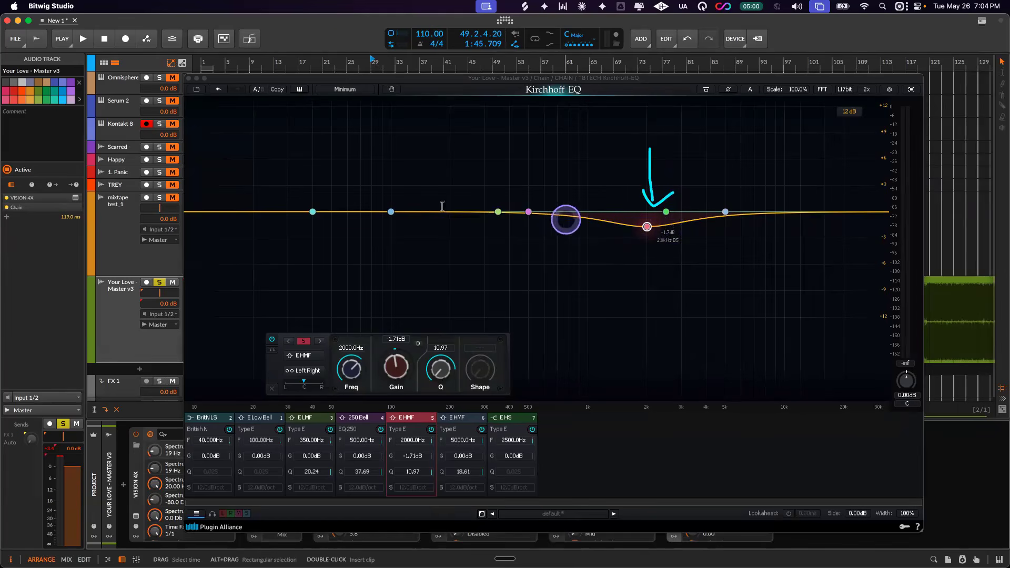
drag(627, 167, 630, 232)
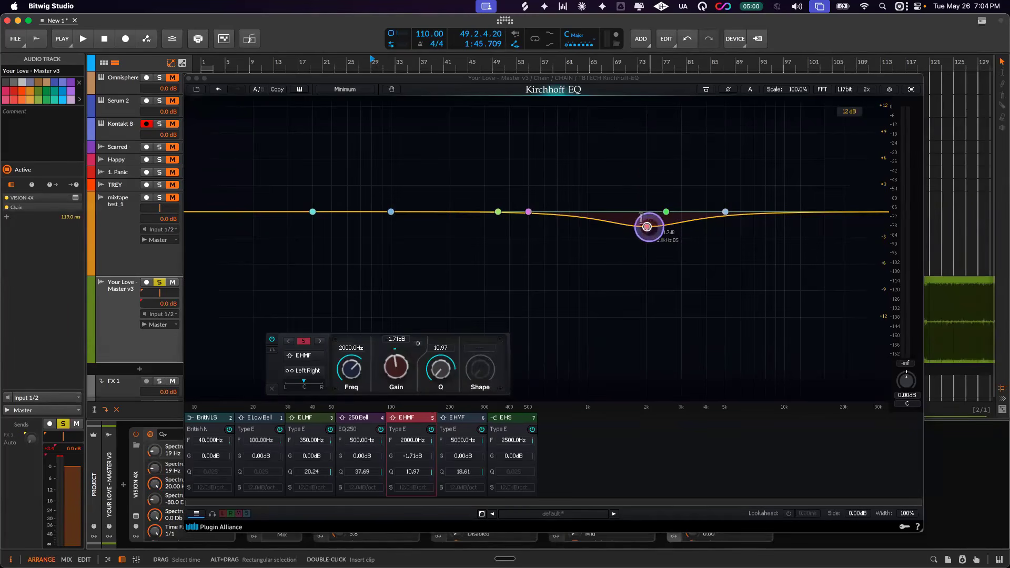
drag(646, 226, 647, 230)
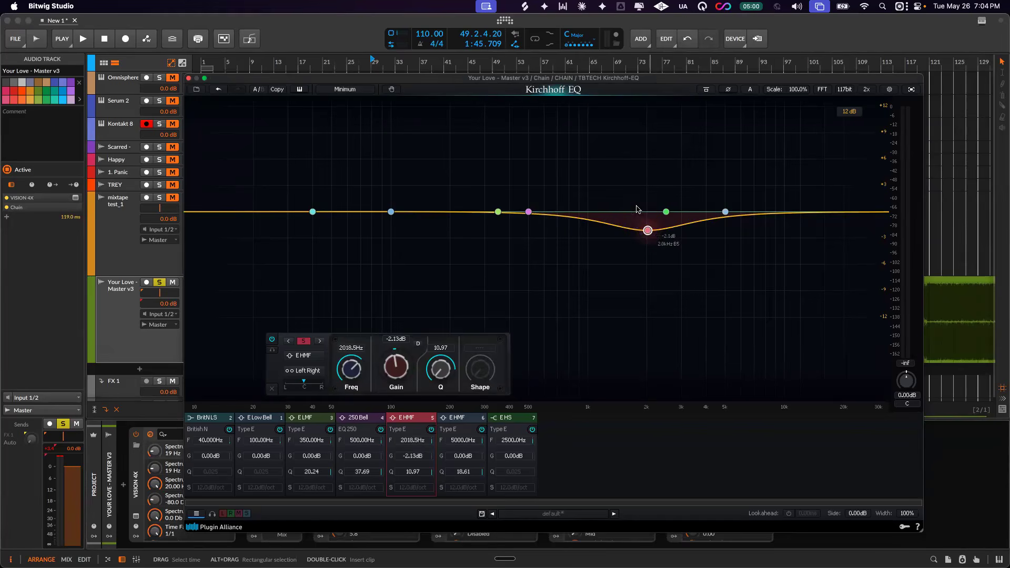
mouse_move(639, 174)
mouse_down()
mouse_move(637, 209)
mouse_move(661, 226)
mouse_up()
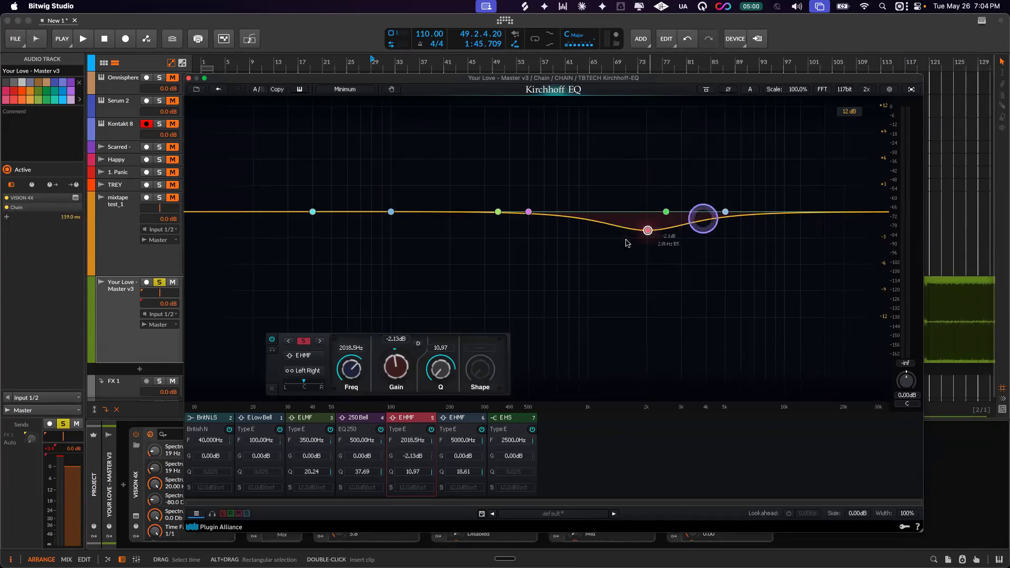
click(188, 78)
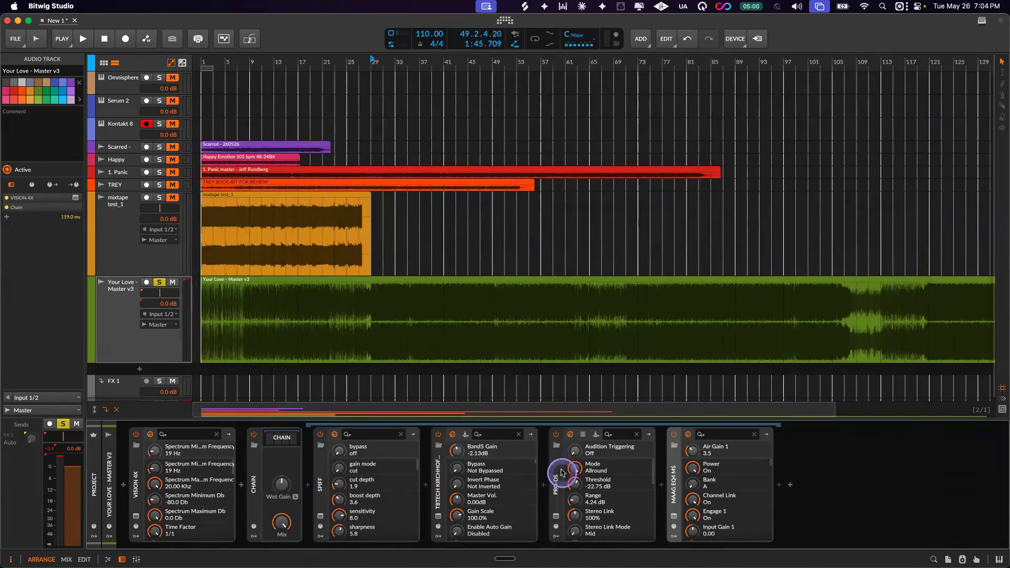
- Review the settings of Pro-DS and Maag EQ4 MS in their plug-in windows, and close both
click(556, 517)
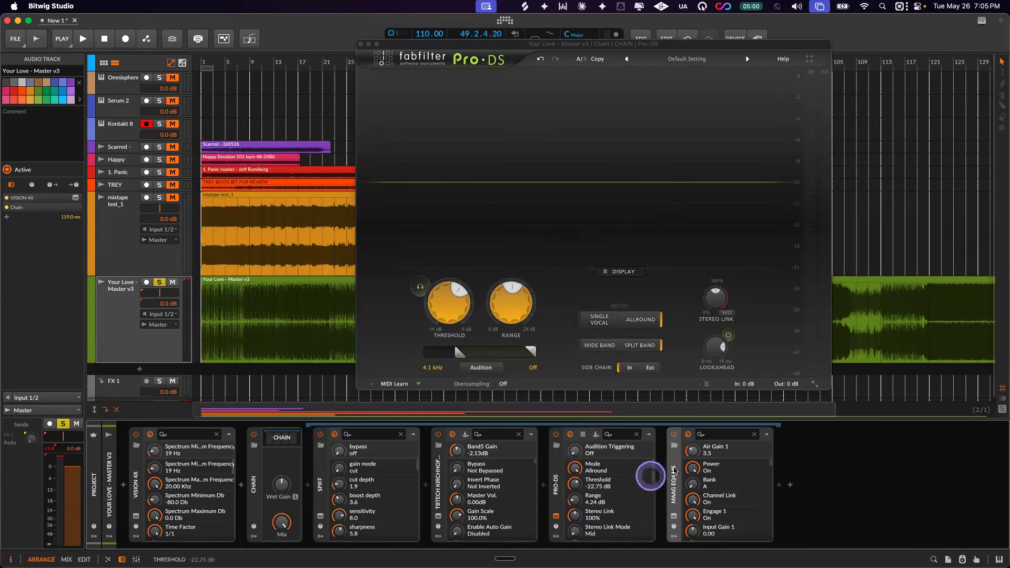
click(674, 516)
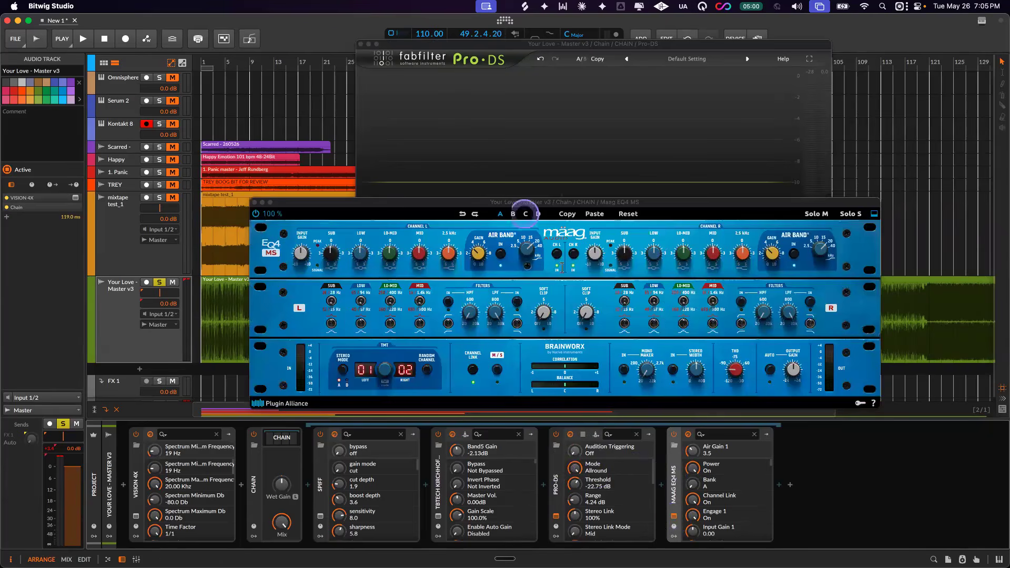
click(583, 285)
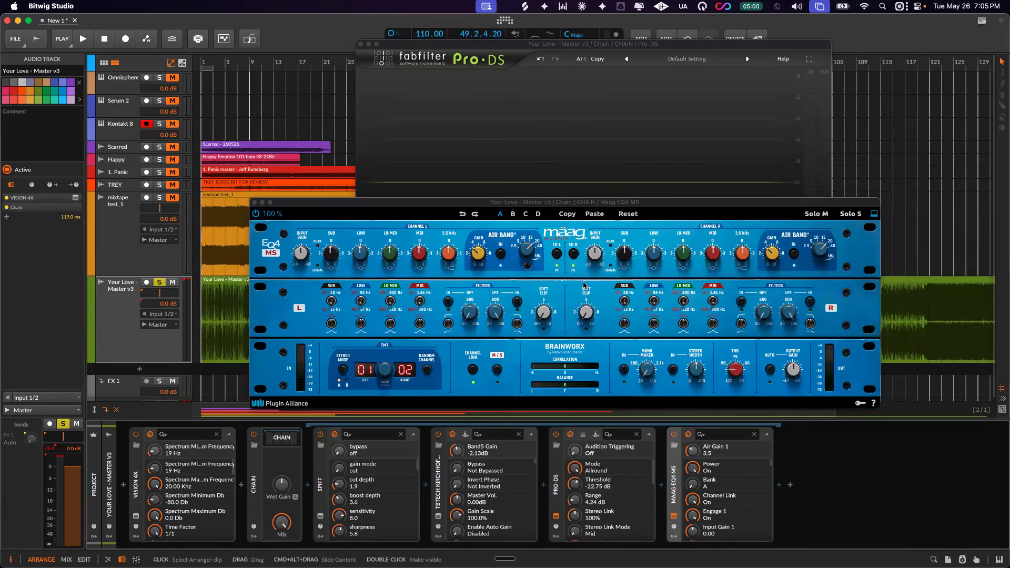
click(387, 256)
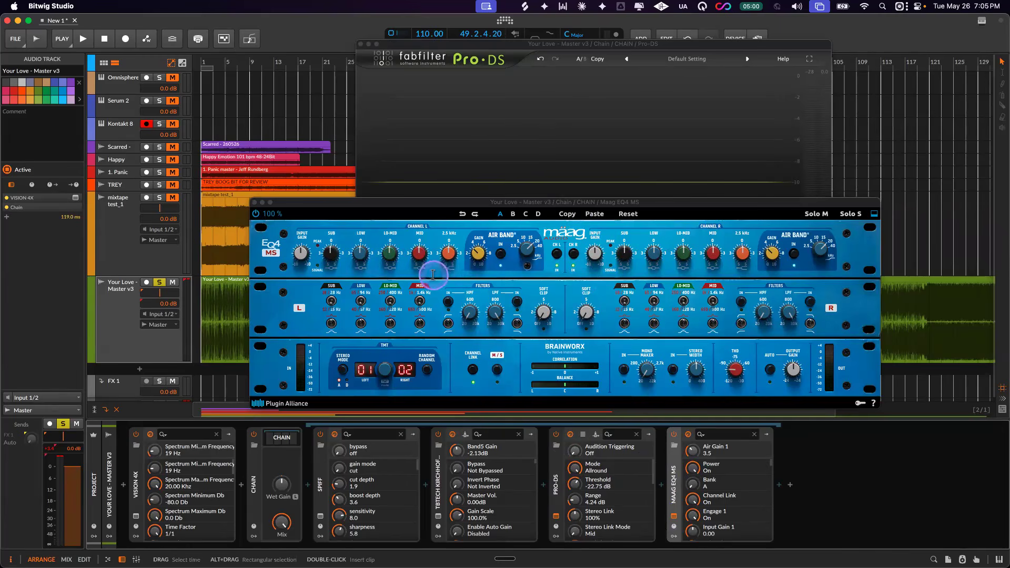
click(255, 202)
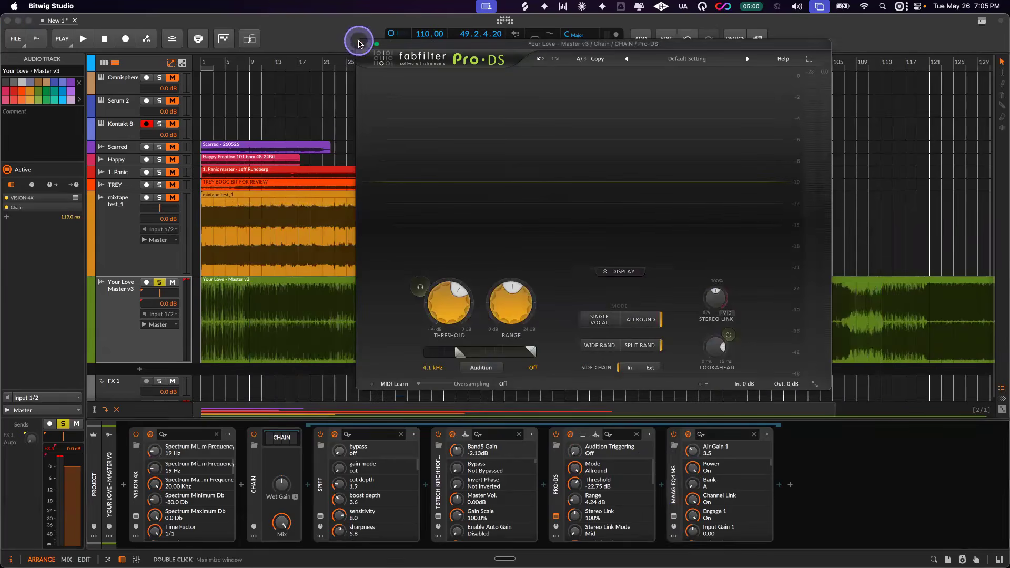
click(358, 41)
- Play Your Love - Master v3 from bar 104 through the breakdown into the following drop, and stop playback
scroll(720, 267, right, 5)
scroll(720, 266, down, 5)
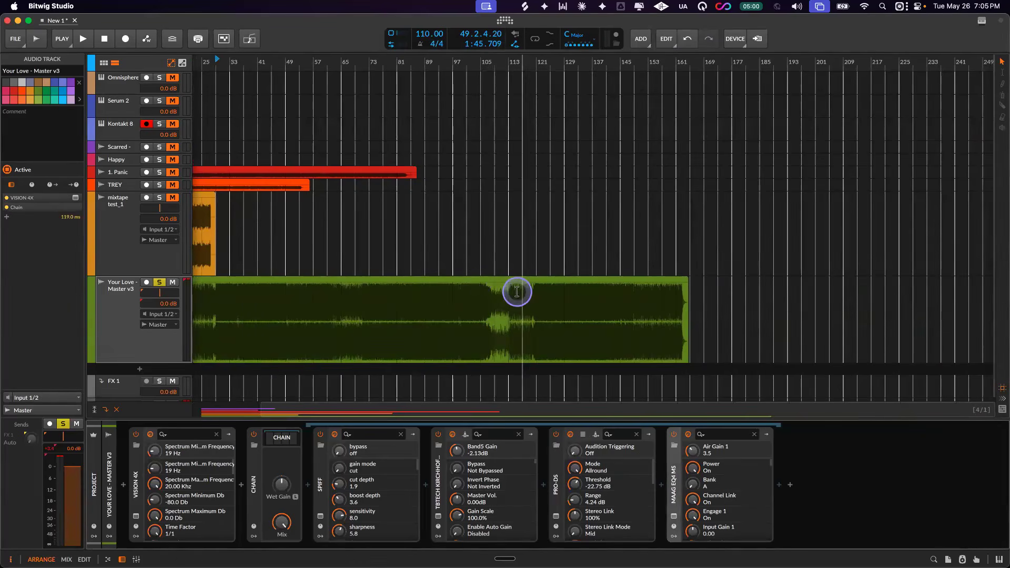
scroll(516, 289, up, 3)
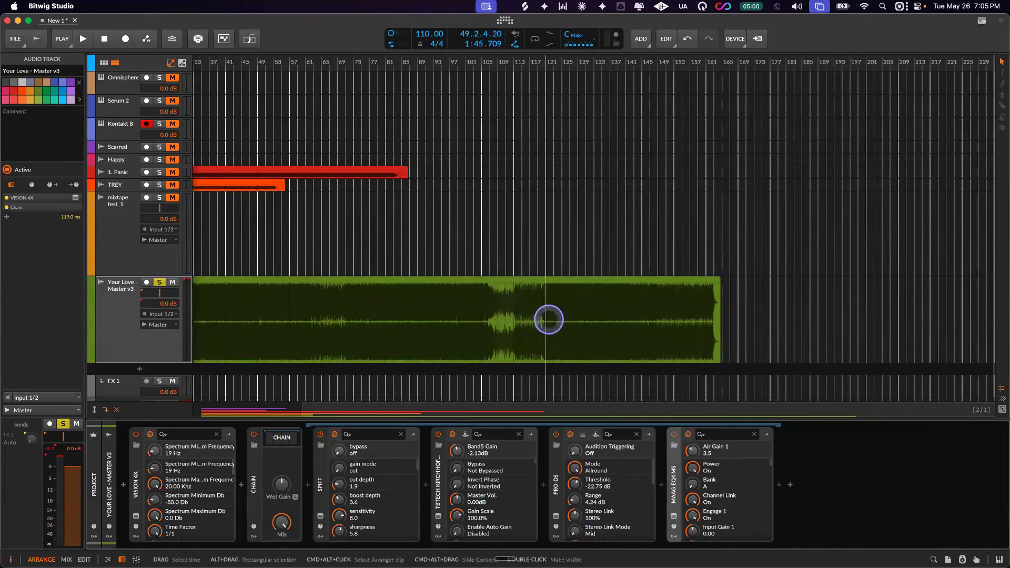
scroll(545, 318, up, 5)
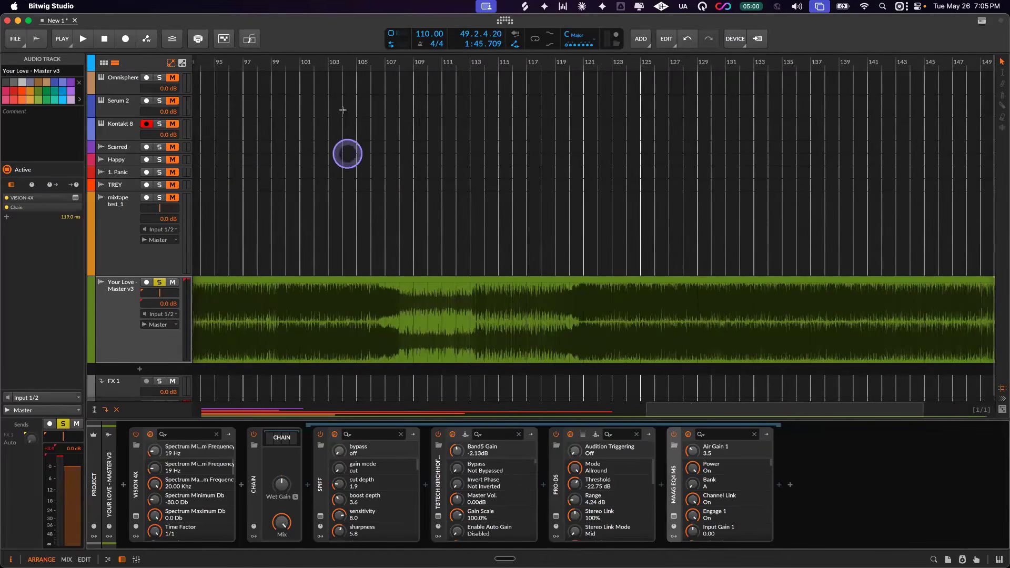
click(344, 64)
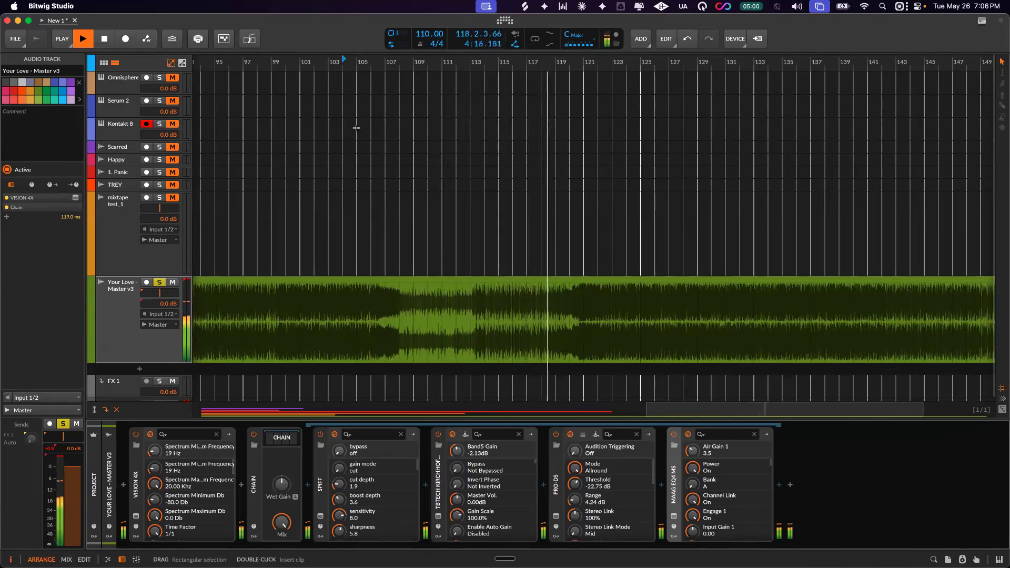
click(358, 129)
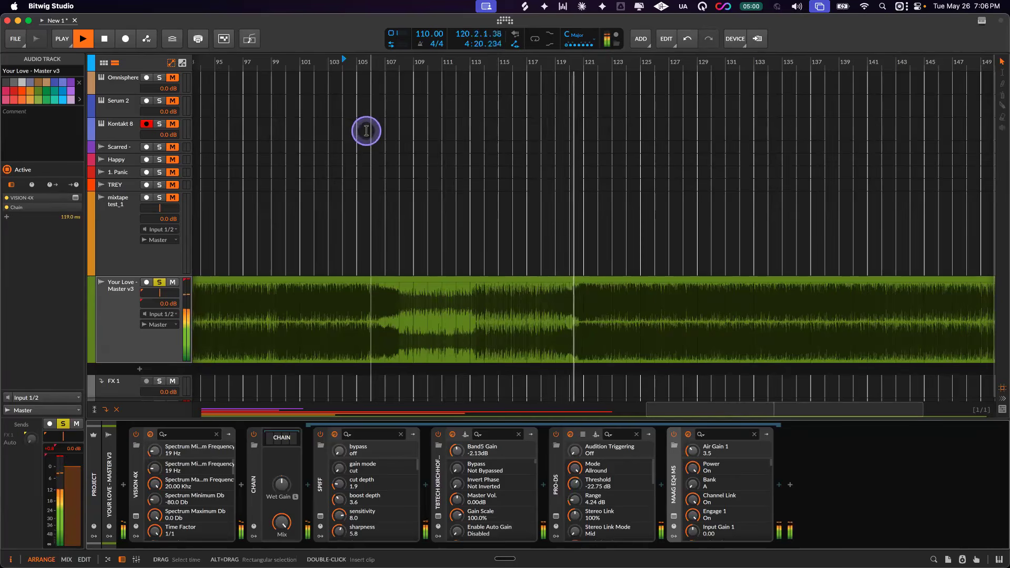
mouse_move(367, 129)
mouse_down()
mouse_move(577, 282)
mouse_move(498, 331)
mouse_move(397, 309)
mouse_move(543, 300)
mouse_move(429, 275)
mouse_move(594, 291)
mouse_move(597, 194)
mouse_move(553, 246)
mouse_move(538, 282)
mouse_move(567, 294)
mouse_move(529, 299)
mouse_move(579, 295)
mouse_move(525, 298)
mouse_move(586, 295)
mouse_move(570, 318)
mouse_move(576, 227)
mouse_move(582, 284)
mouse_move(613, 289)
mouse_move(625, 329)
mouse_up()
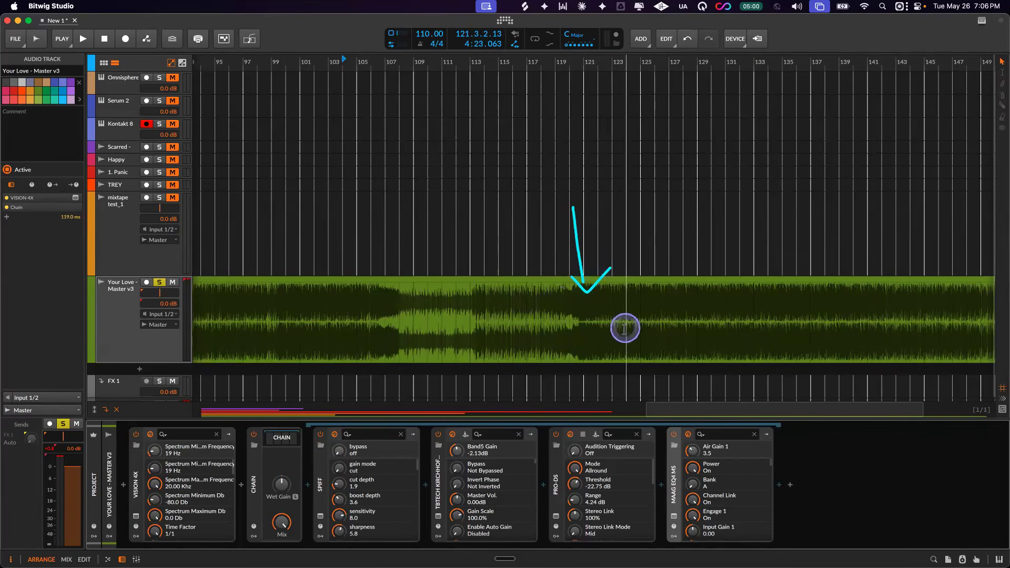
- Set the play position to bar 113, insert Shade and place it between VISION 4X and the Chain
click(469, 303)
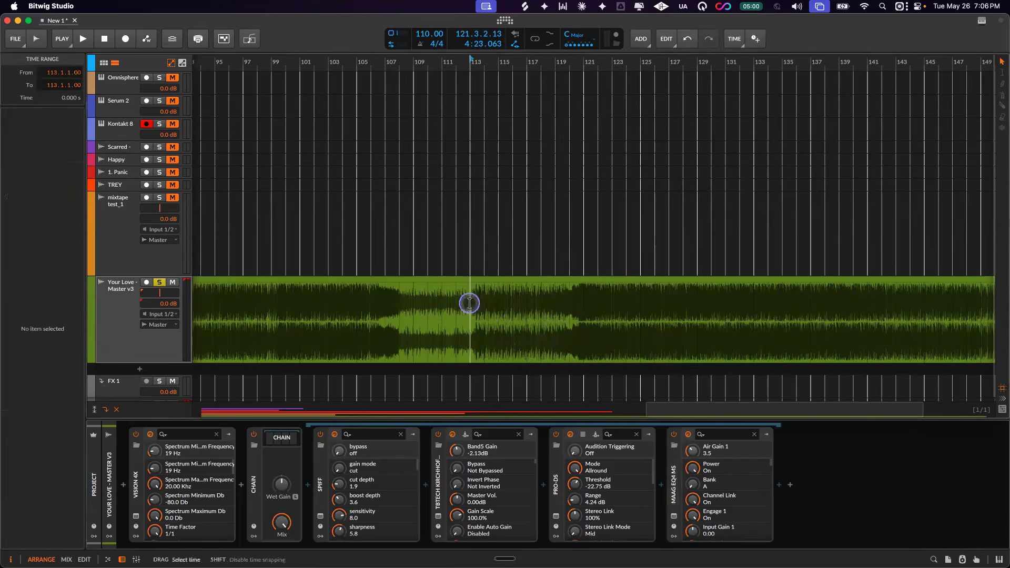
click(780, 484)
text(shade)
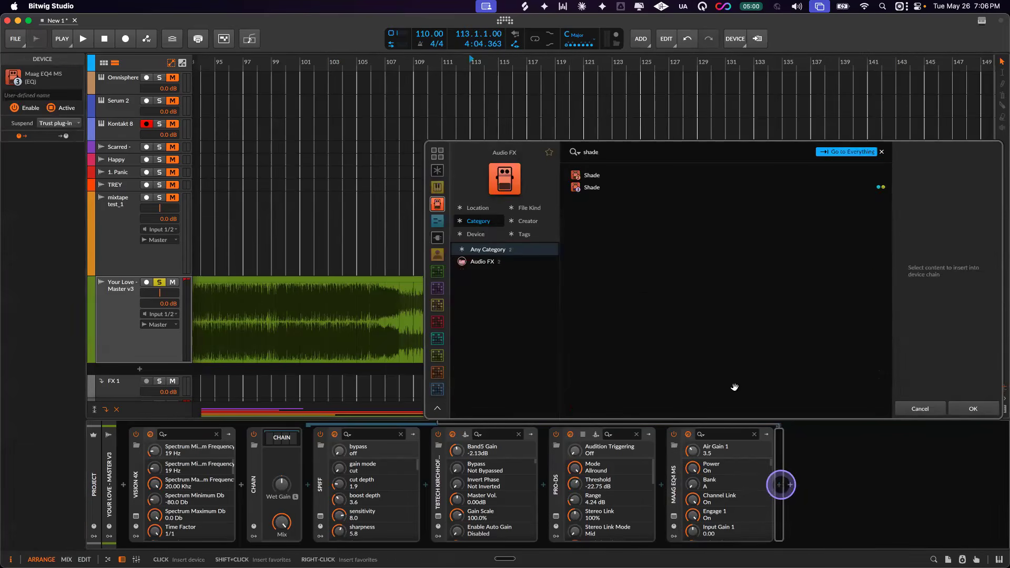
double_click(592, 188)
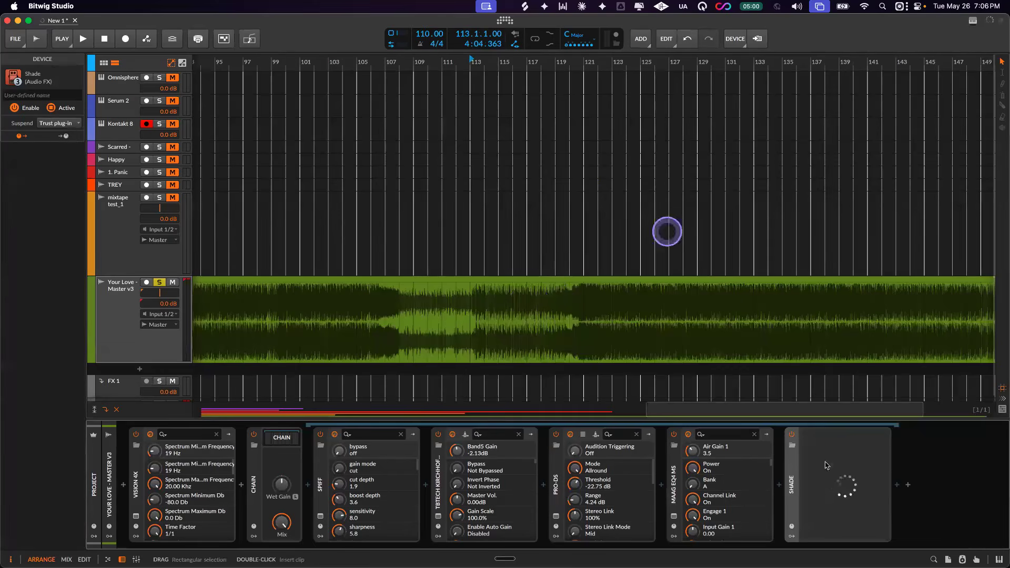
drag(795, 496, 249, 494)
- Load the BandPass preset with the Collapse macro in Shade, set Collapse to 85.6 % while auditioning, and close its window
click(253, 516)
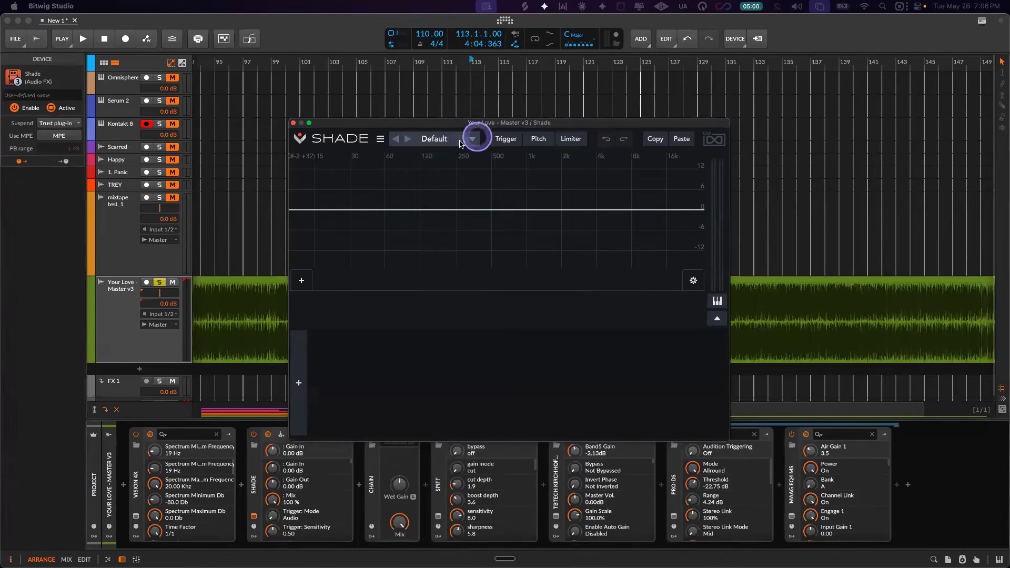
click(472, 138)
click(425, 300)
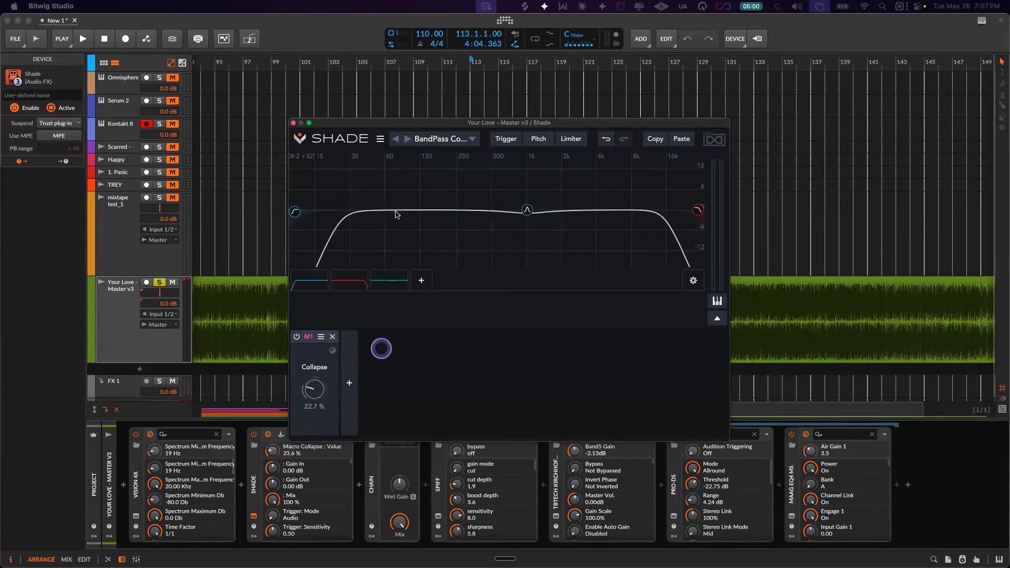
drag(388, 403, 406, 234)
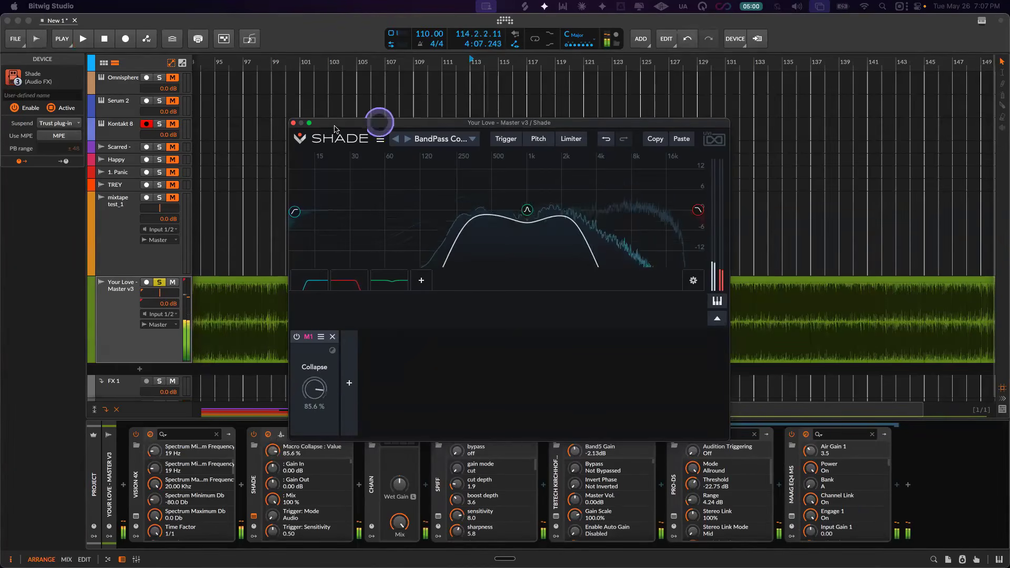
key(space)
click(293, 123)
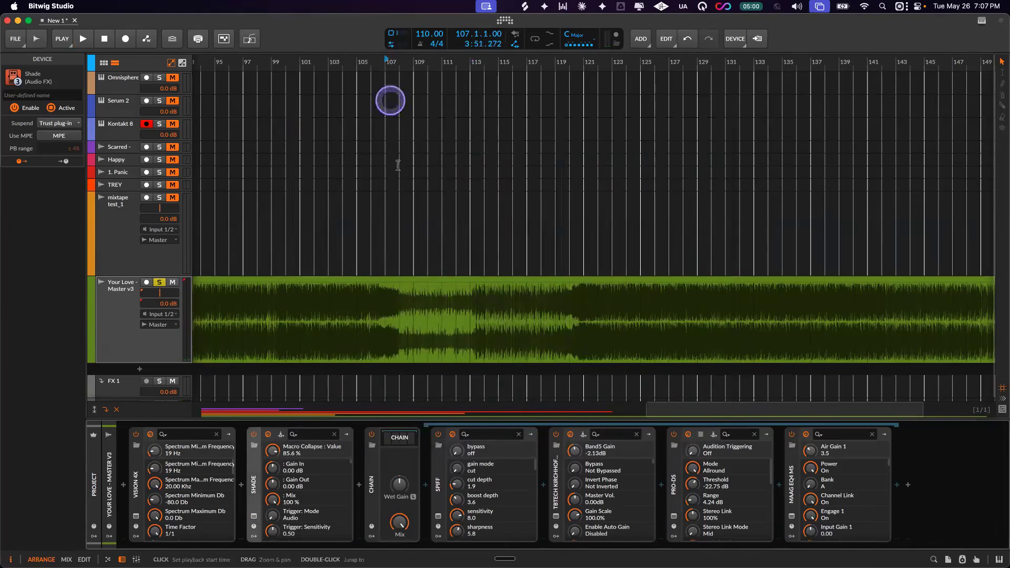
- Show the Shade Macro Collapse automation lane and create a ramp from 0 % at bar 106 to 85.6 % at bar 108
click(90, 359)
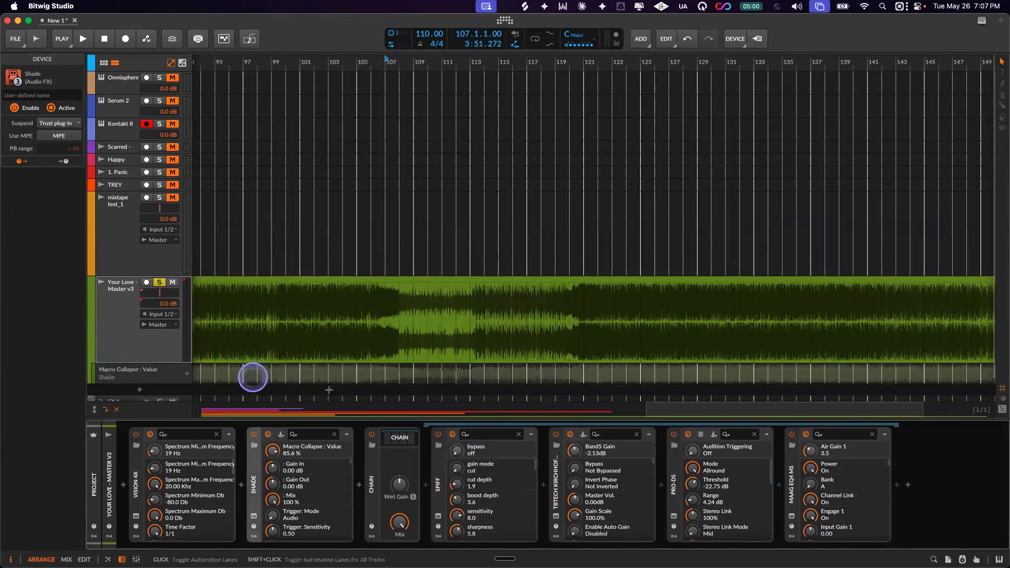
scroll(347, 363, down, 2)
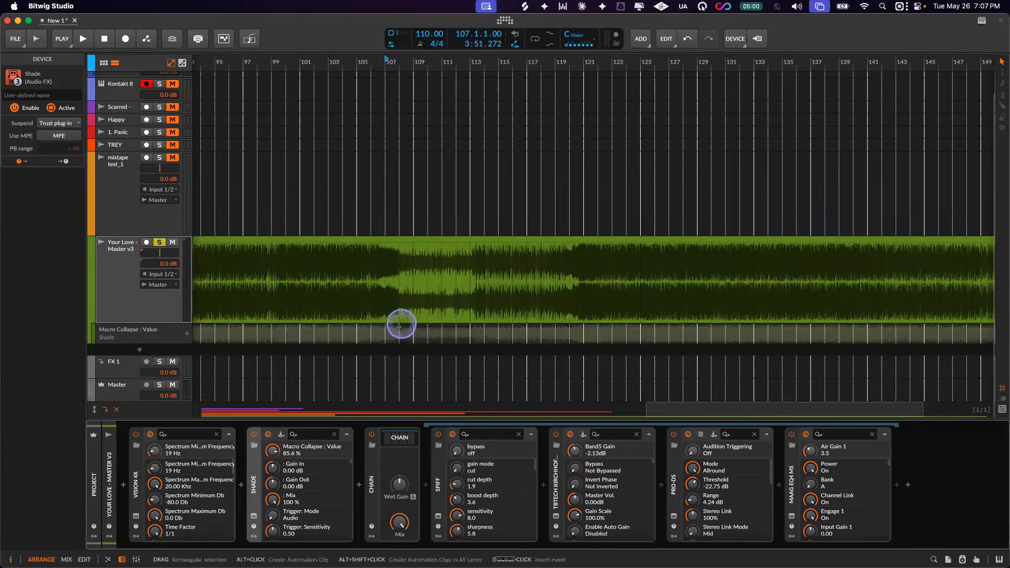
double_click(404, 327)
drag(381, 329, 367, 340)
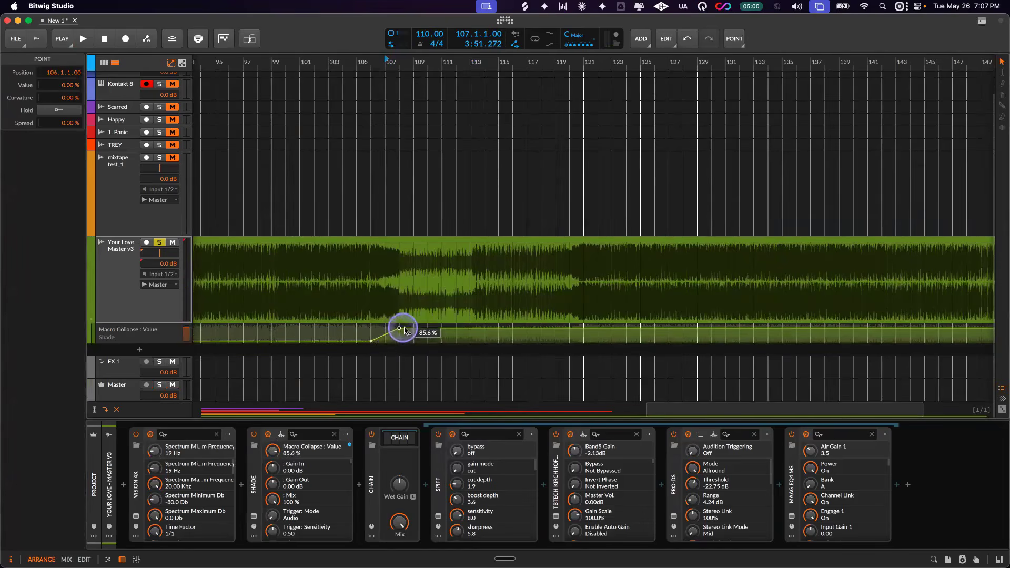
- Play Your Love - Master v3 from bar 120 to find where the drop starts, and stop playback
scroll(575, 329, up, 5)
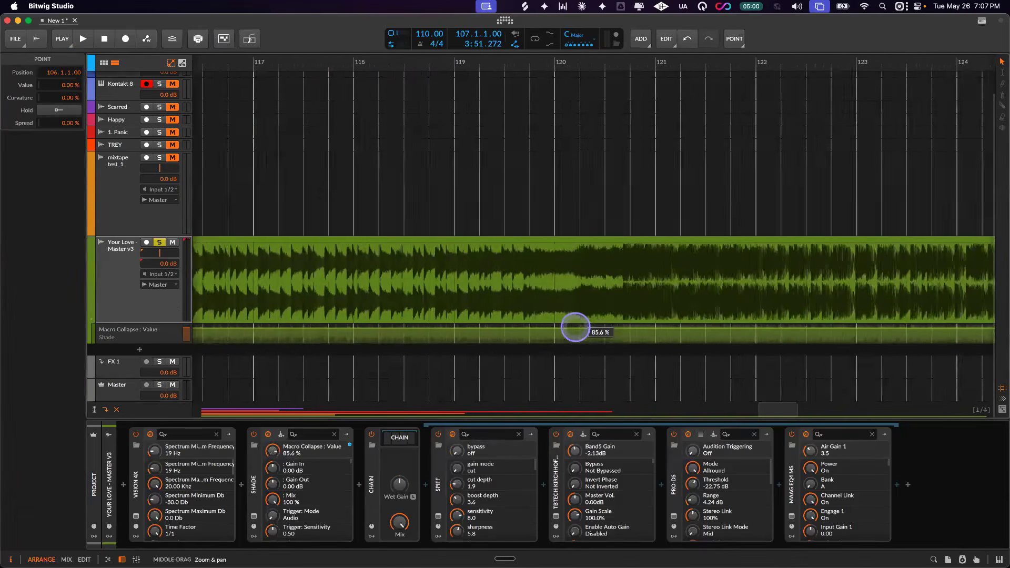
scroll(575, 327, up, 2)
double_click(543, 63)
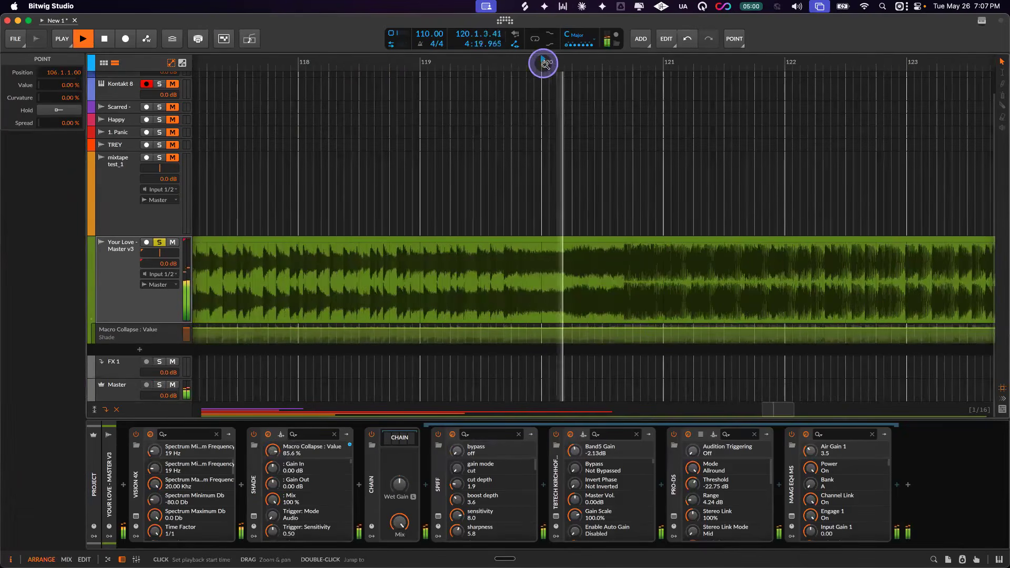
scroll(666, 315, up, 5)
scroll(665, 314, up, 3)
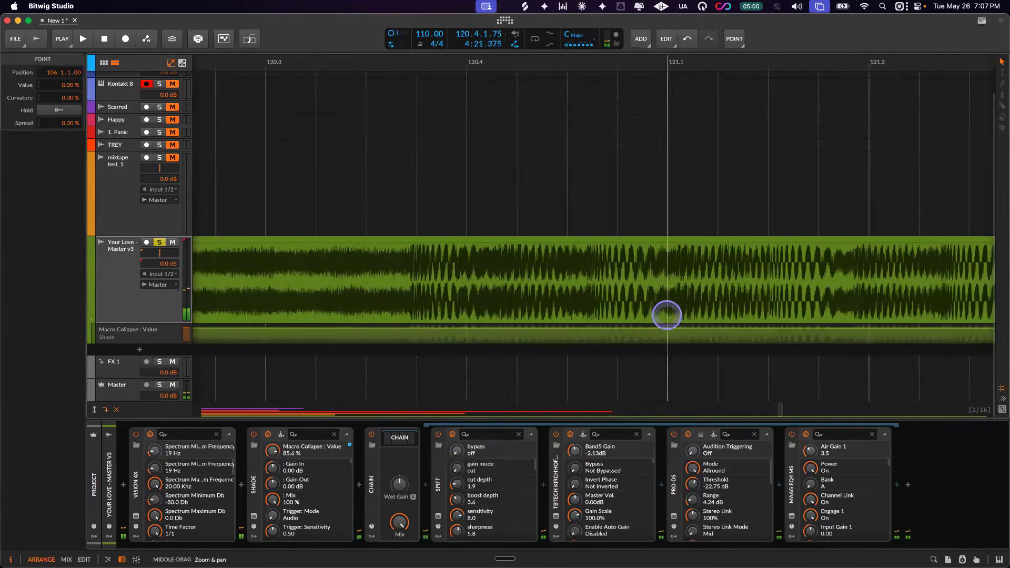
- Add Macro Collapse automation points just before the drop at 120.3.3.86, lowering the first of them to 0 %
scroll(423, 330, up, 1)
scroll(423, 330, up, 2)
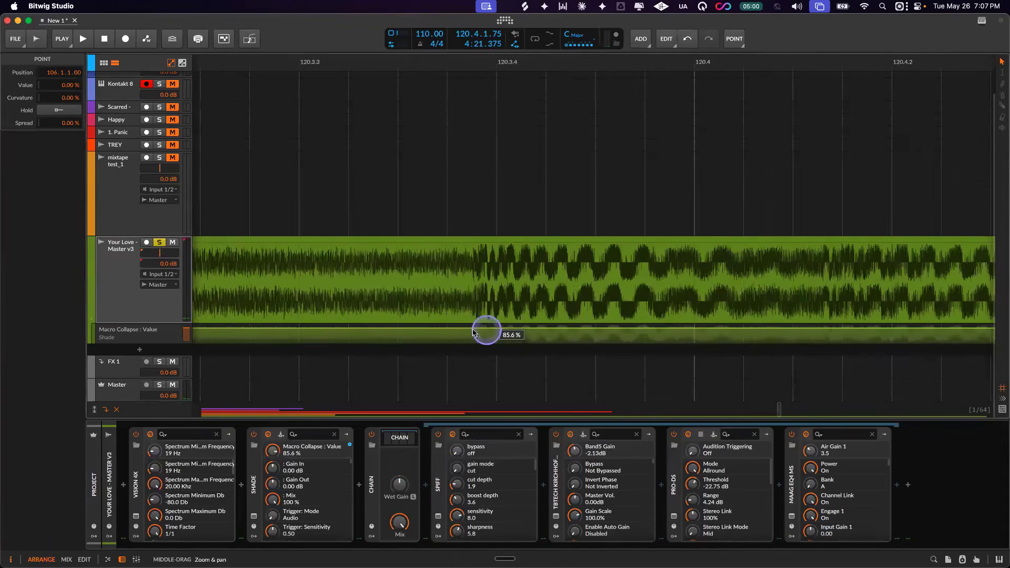
click(464, 328)
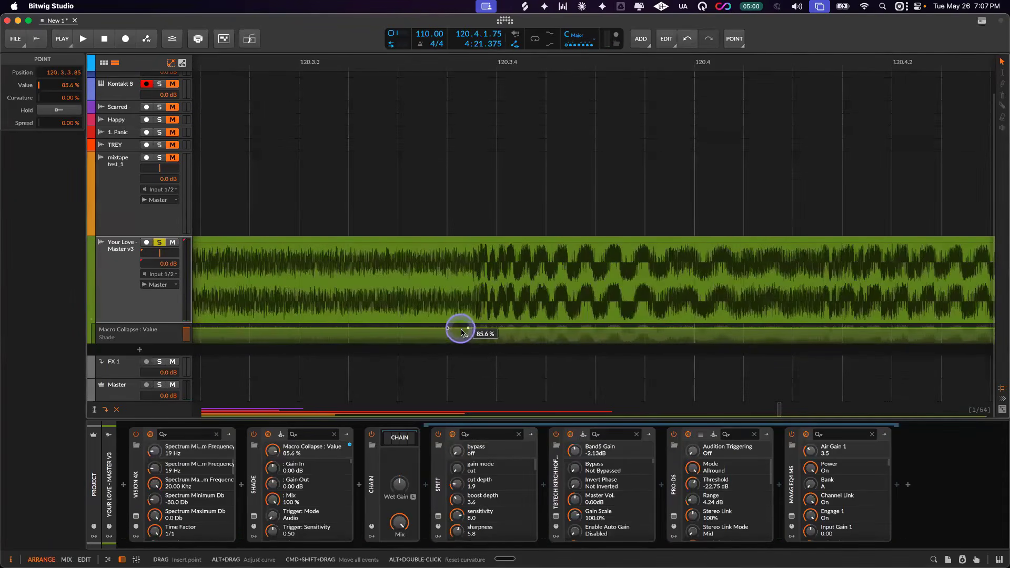
drag(447, 329, 447, 341)
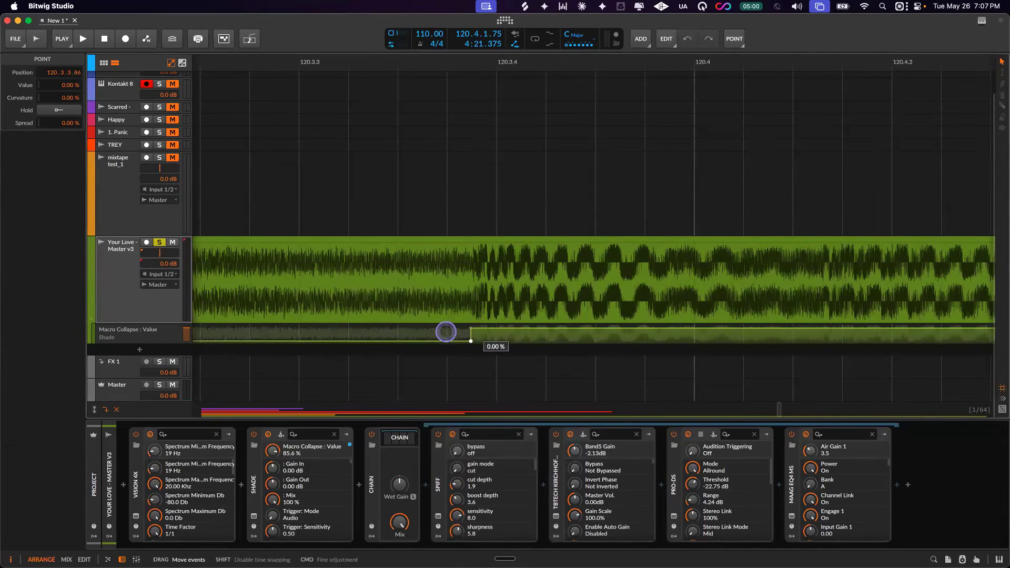
- Bend the Collapse automation between bar 108 and the drop upward so it holds high and falls near the end
scroll(445, 331, down, 10)
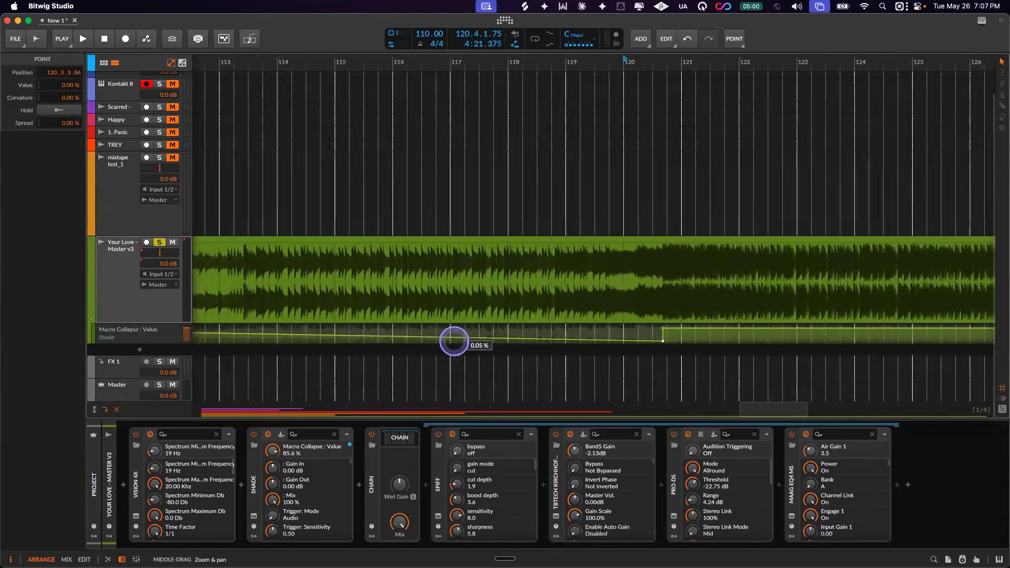
scroll(454, 340, down, 3)
drag(605, 339, 605, 321)
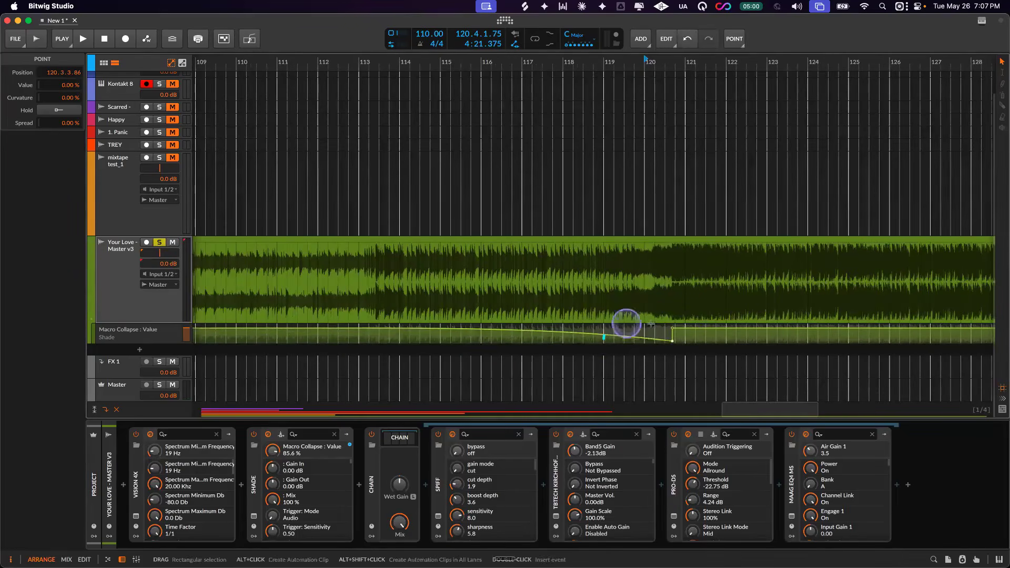
click(674, 353)
scroll(673, 344, up, 5)
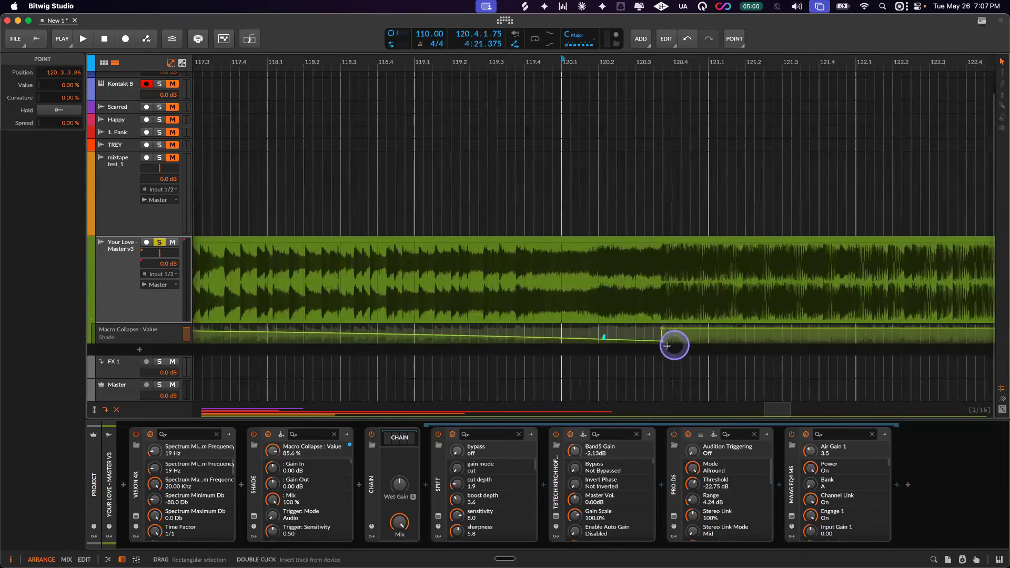
- Play from bar 99 into the breakdown with the Shade window open and moved clear of the later automation, and stop playback
scroll(663, 342, down, 10)
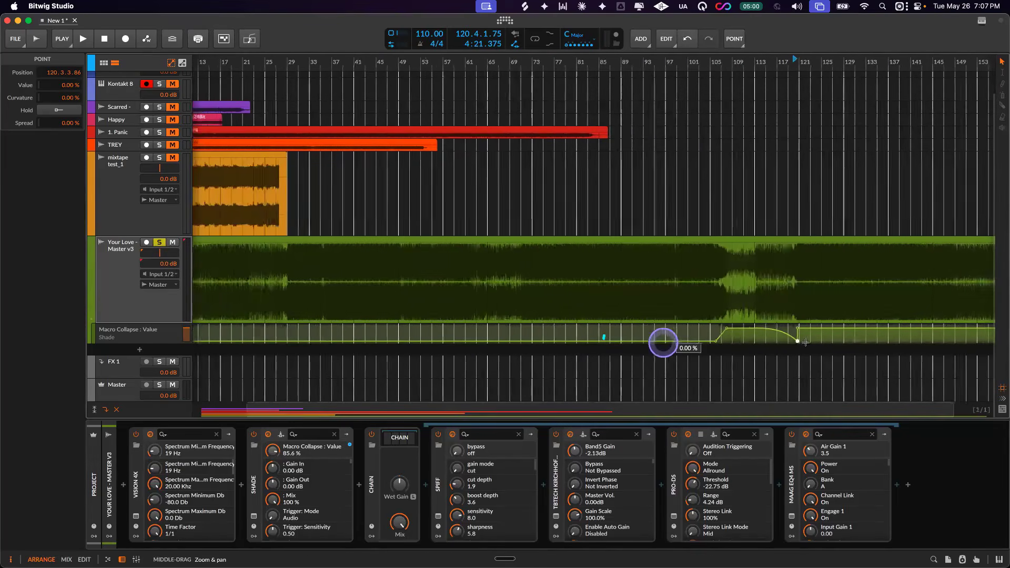
key(space)
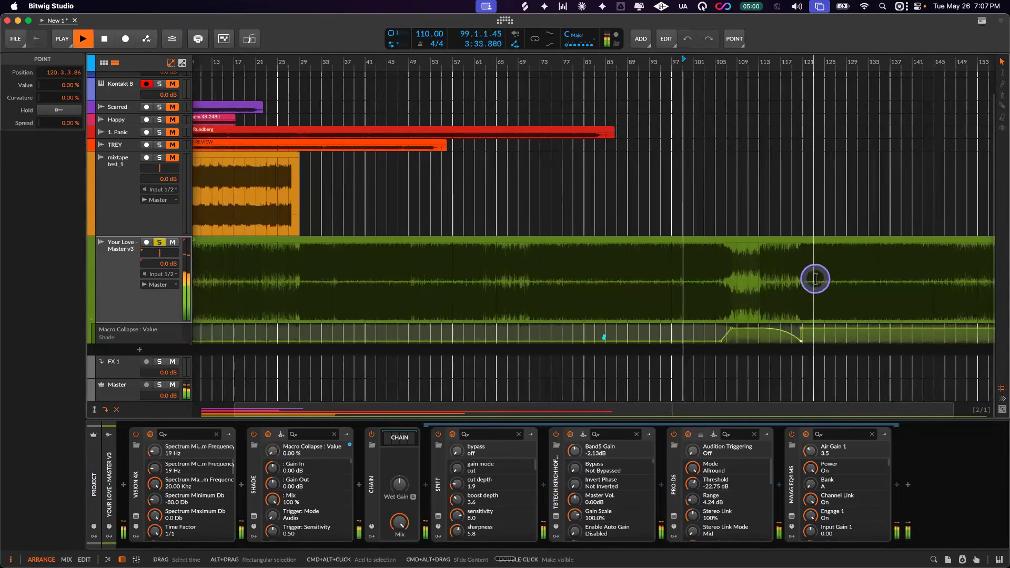
scroll(814, 280, up, 3)
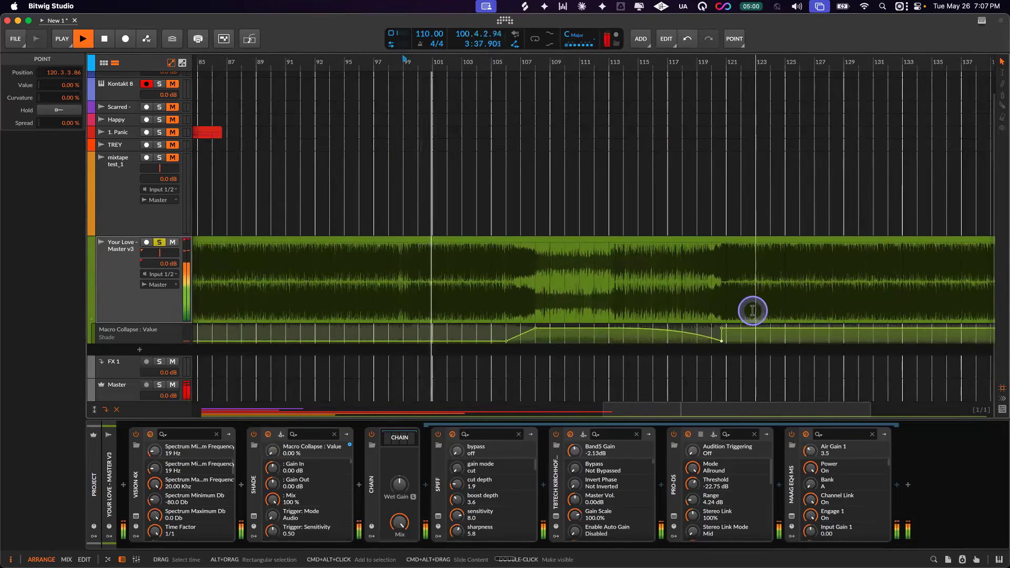
click(253, 516)
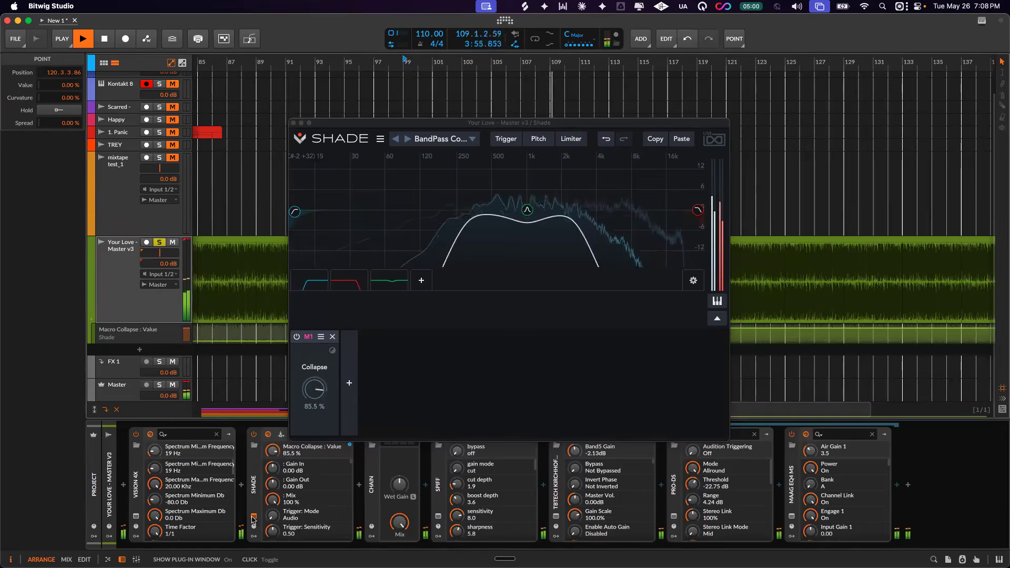
click(267, 511)
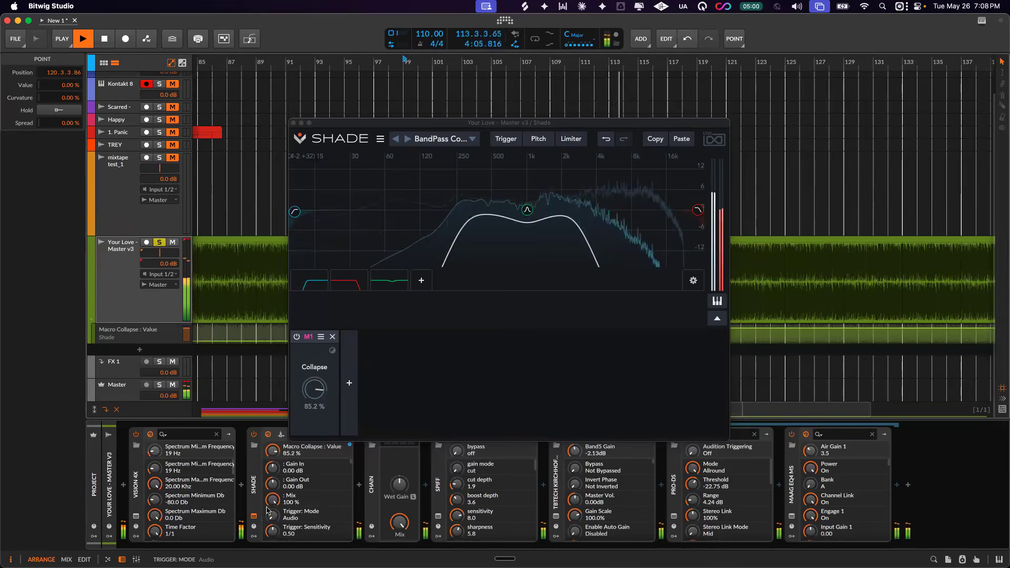
drag(528, 120, 357, 57)
click(655, 256)
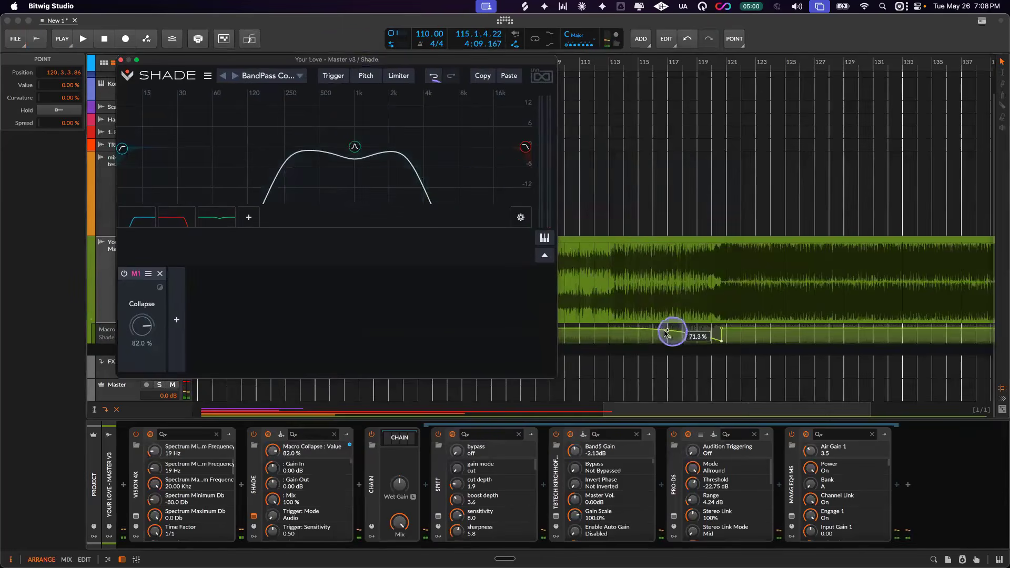
- Add Collapse automation points where the beat returns near 113.2.3.75, dropping the value from there to 39.6 %
scroll(662, 329, left, 4)
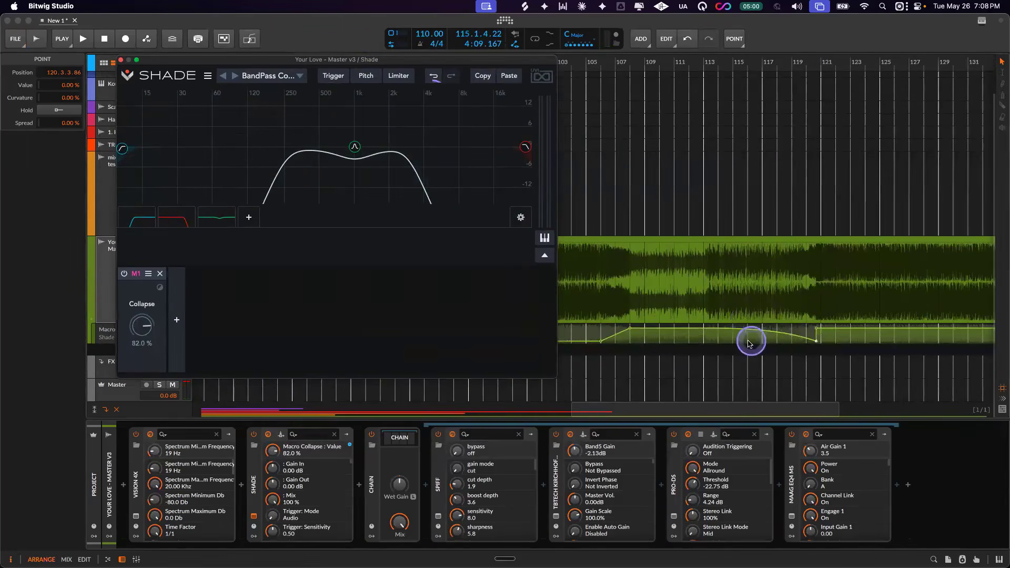
scroll(747, 331, up, 3)
scroll(705, 332, up, 3)
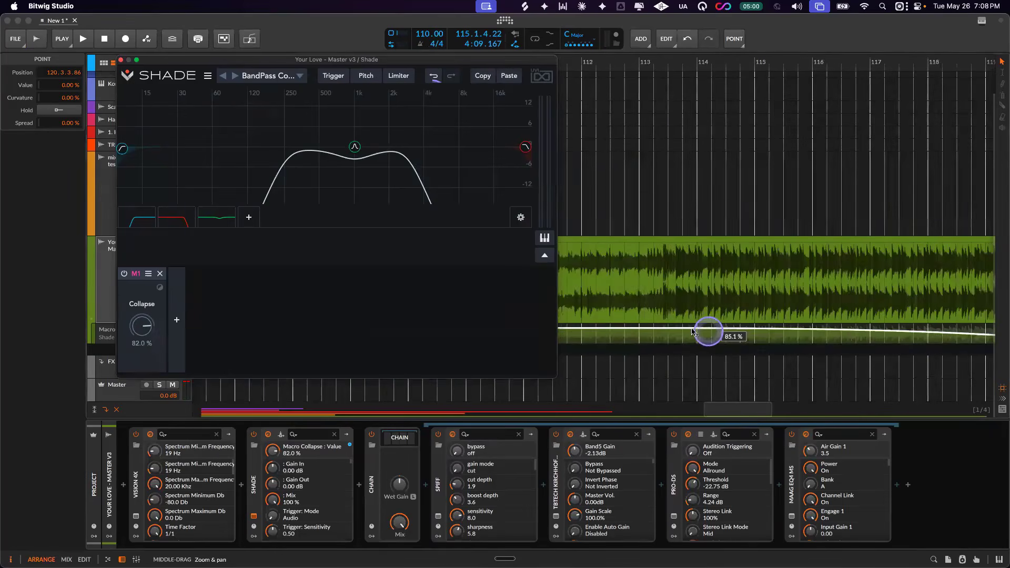
scroll(658, 330, up, 3)
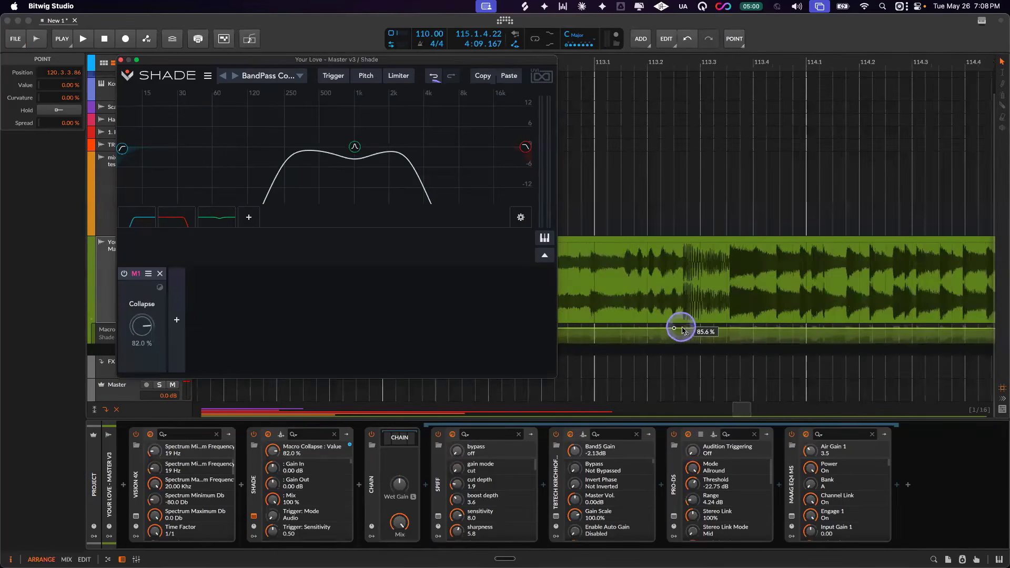
scroll(657, 332, up, 5)
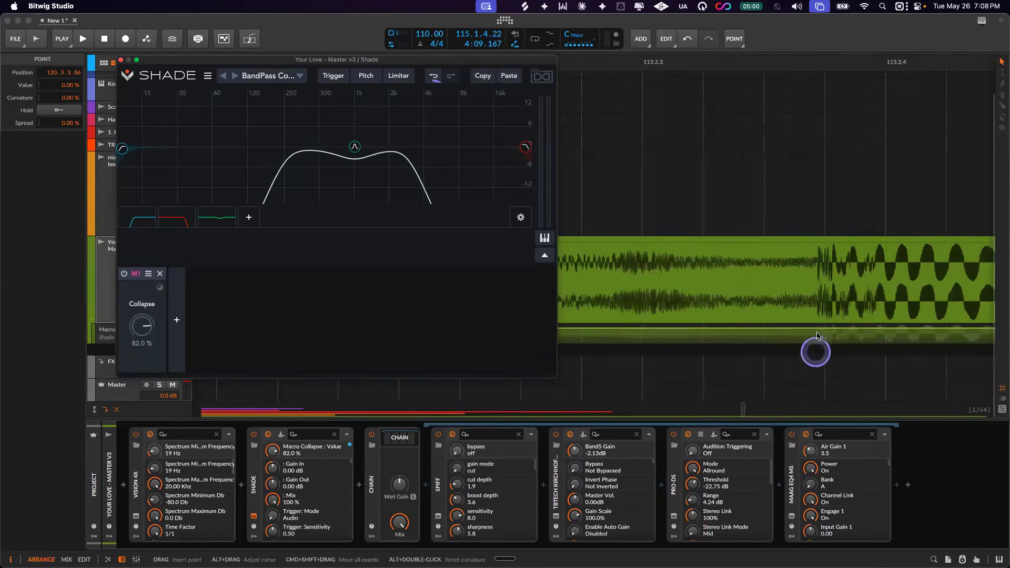
scroll(829, 332, up, 5)
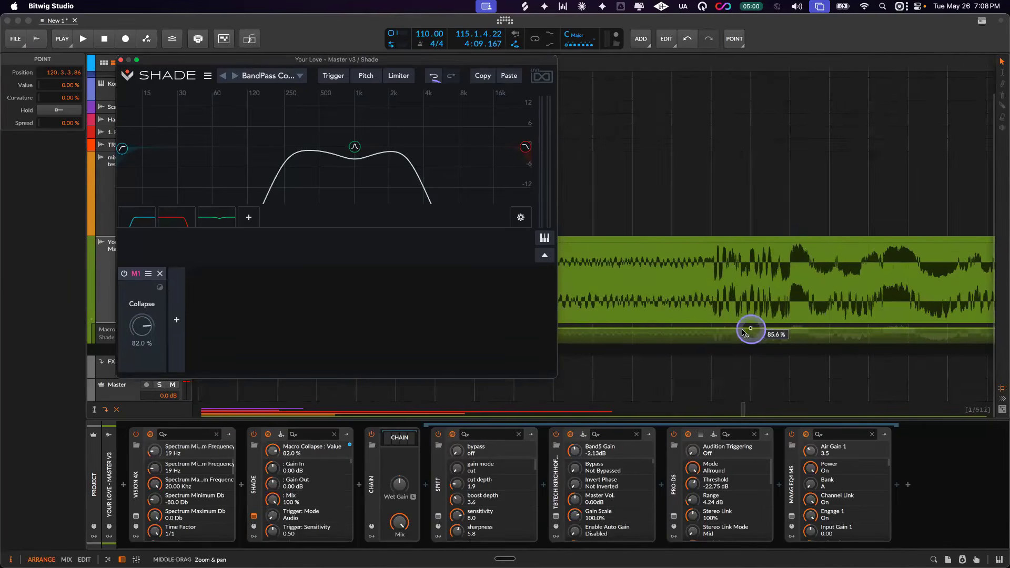
click(711, 329)
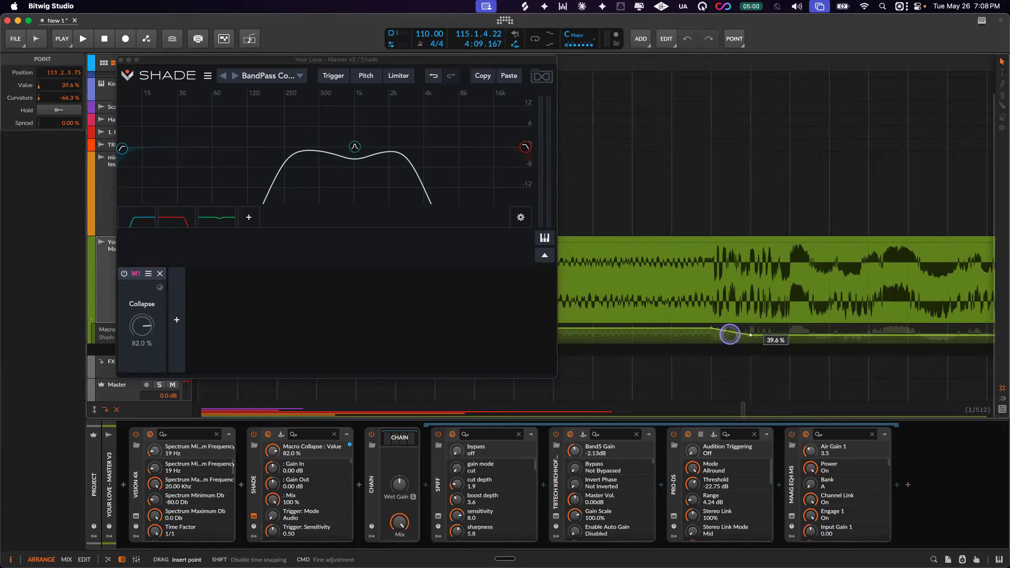
- Play from bar 111 to audition the Collapse drop at bar 113
scroll(756, 338, down, 8)
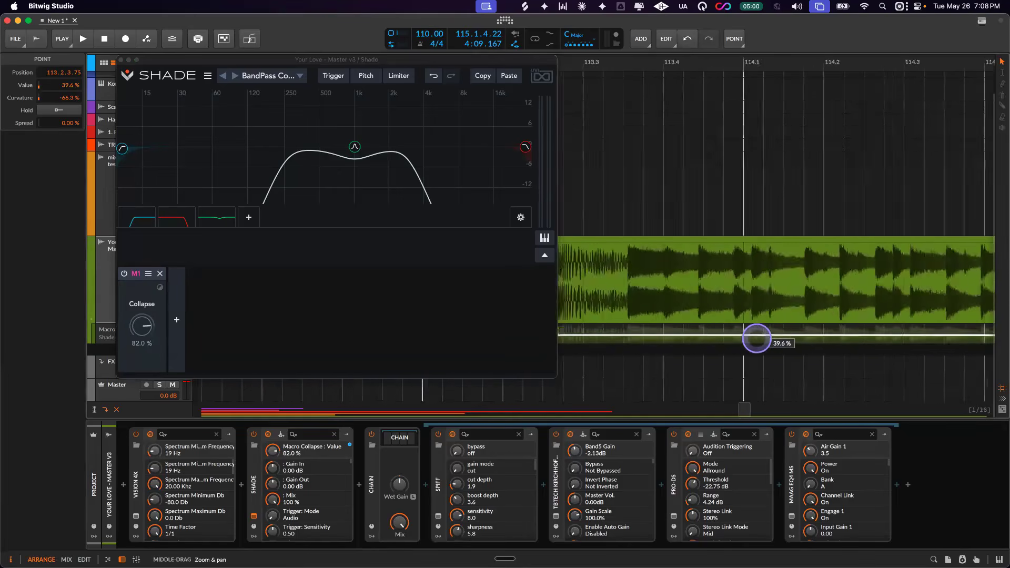
scroll(756, 338, down, 8)
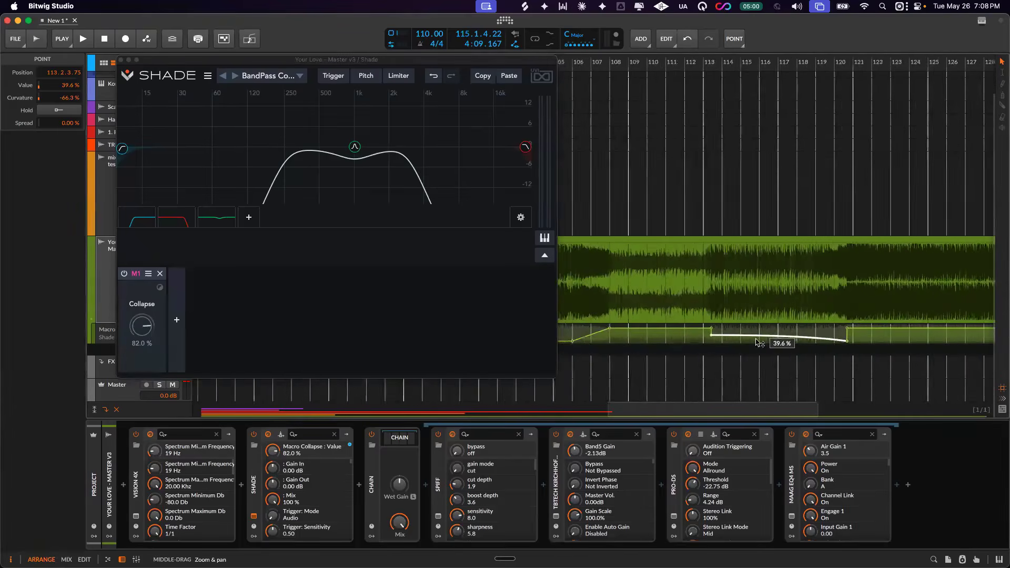
click(715, 61)
key(space)
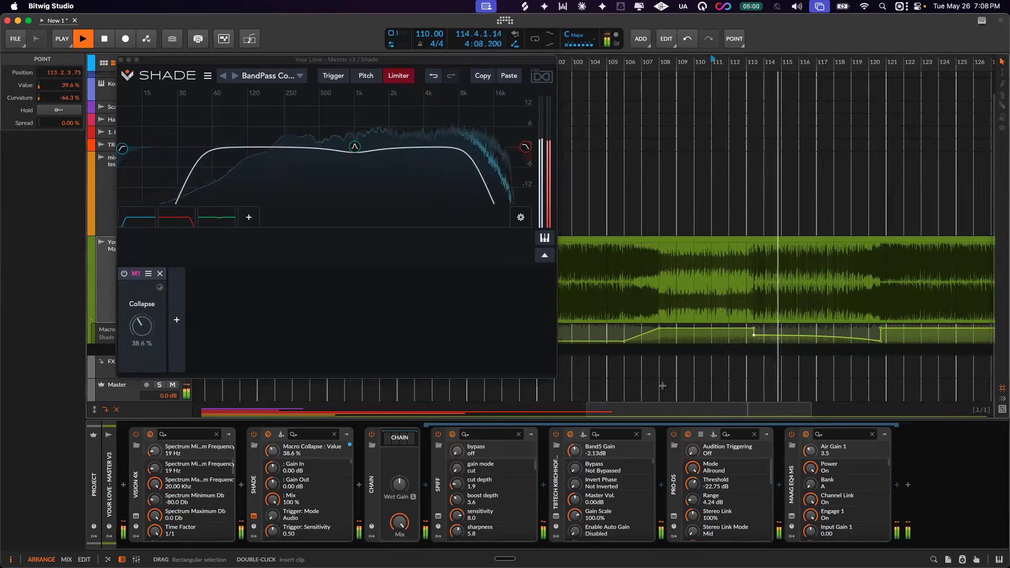
- Add a Collapse automation rise from bar 120 to 100 % at 120.3.1.00 before the drop, and stop playback
scroll(894, 354, up, 5)
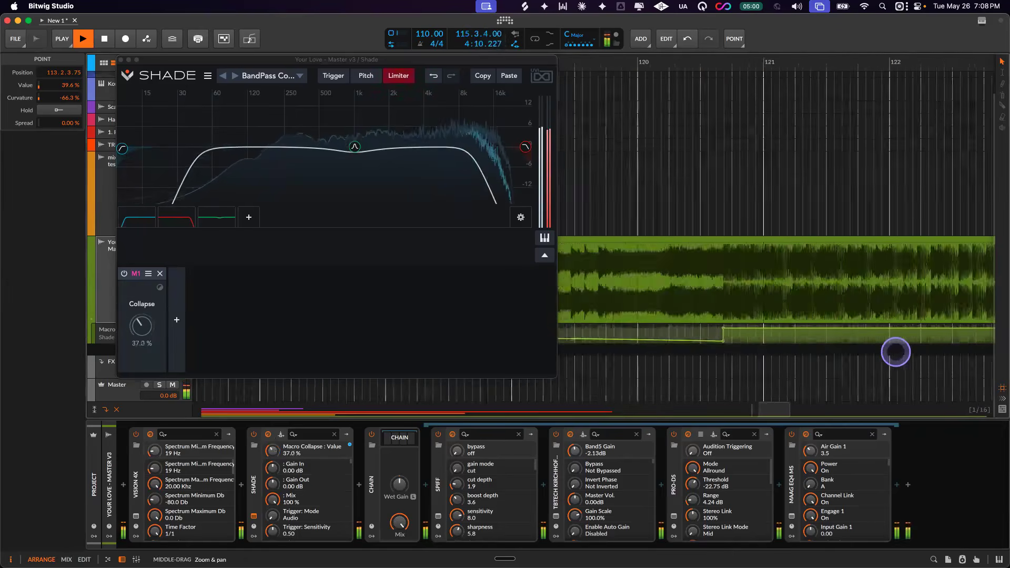
scroll(896, 352, down, 2)
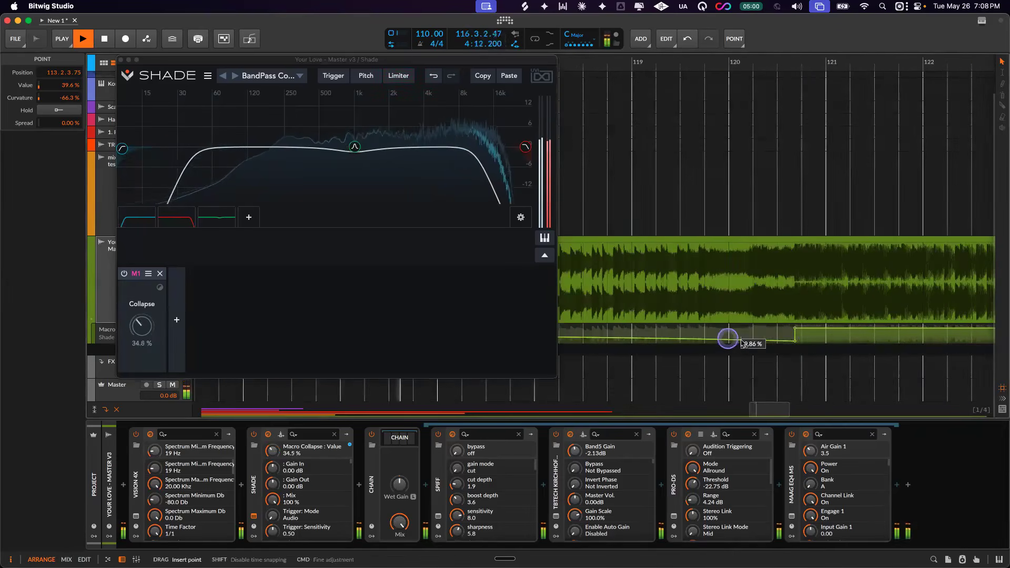
drag(739, 343, 738, 336)
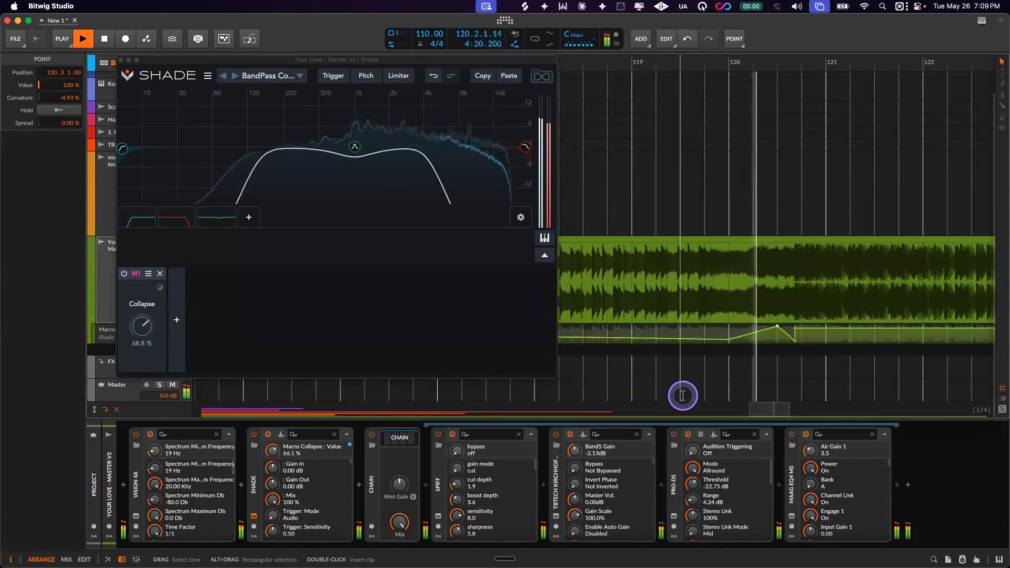
key(space)
click(715, 365)
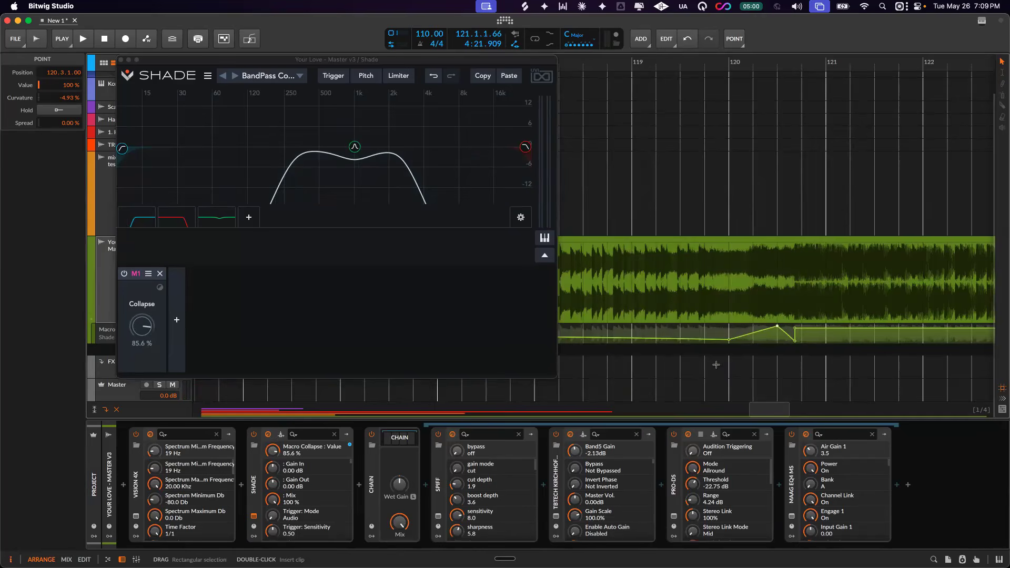
- Remove the 85.6 % Collapse automation point at the drop so the lane continues at 0 % for the remaining song
drag(748, 370, 758, 338)
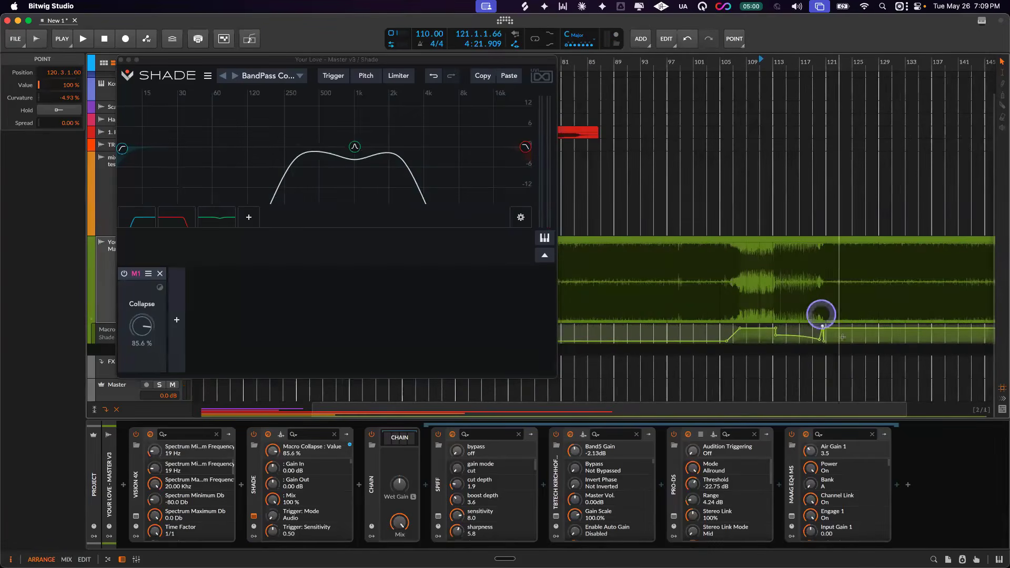
click(853, 363)
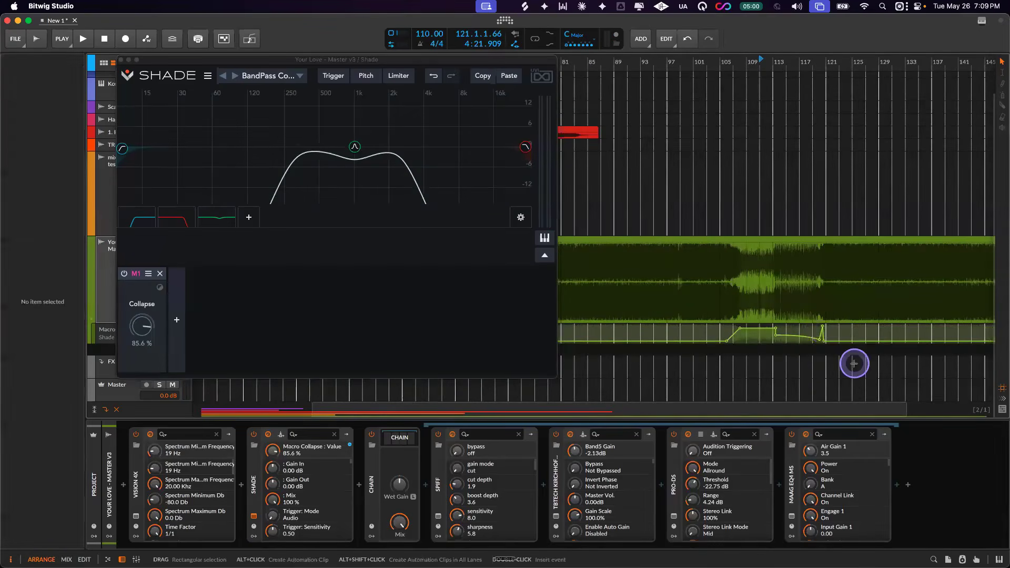
drag(854, 363, 709, 347)
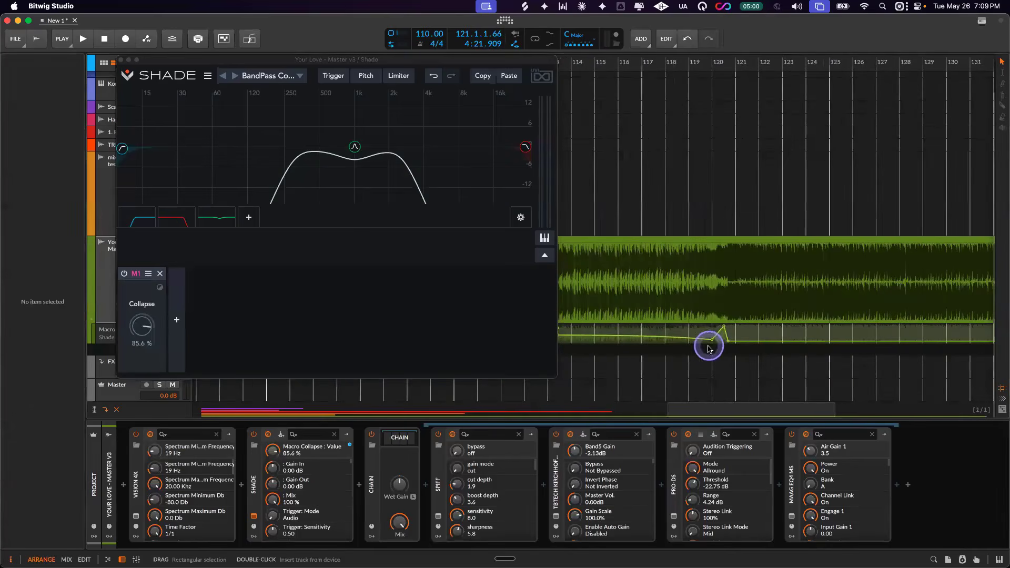
- Close the Shade window and review the Collapse automation across the full Your Love - Master v3 clip
click(566, 77)
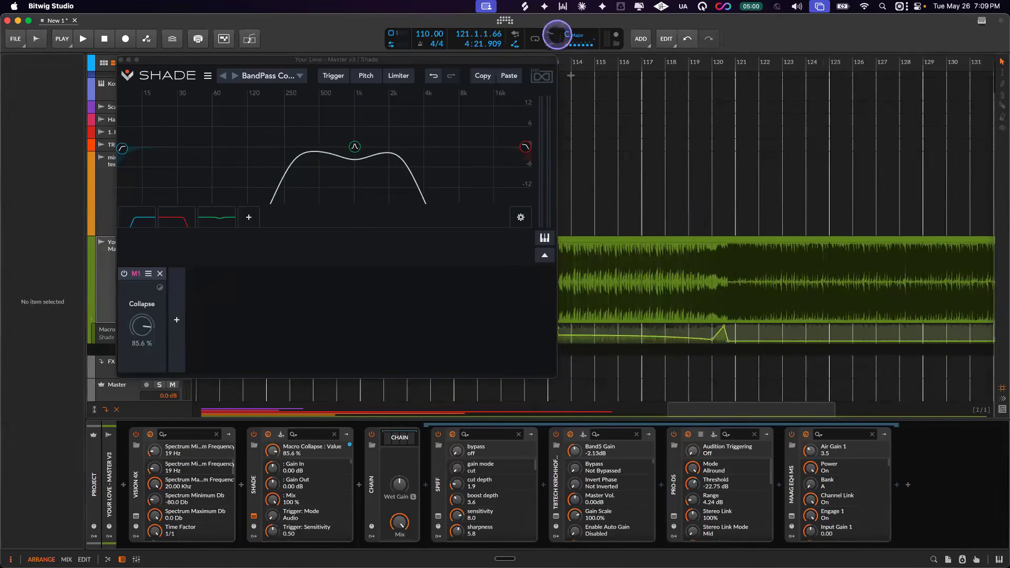
scroll(831, 158, down, 5)
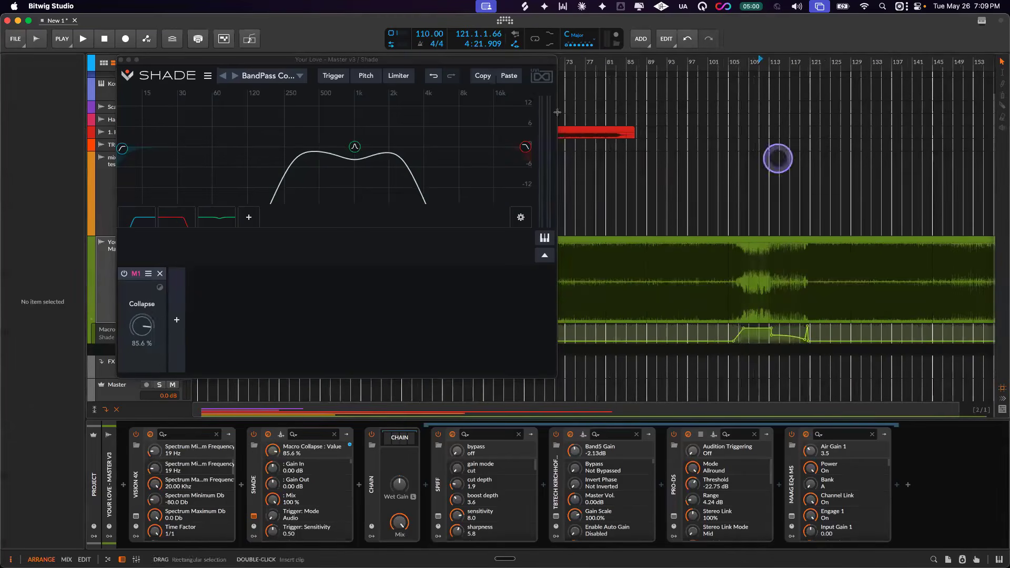
click(120, 61)
scroll(462, 206, down, 4)
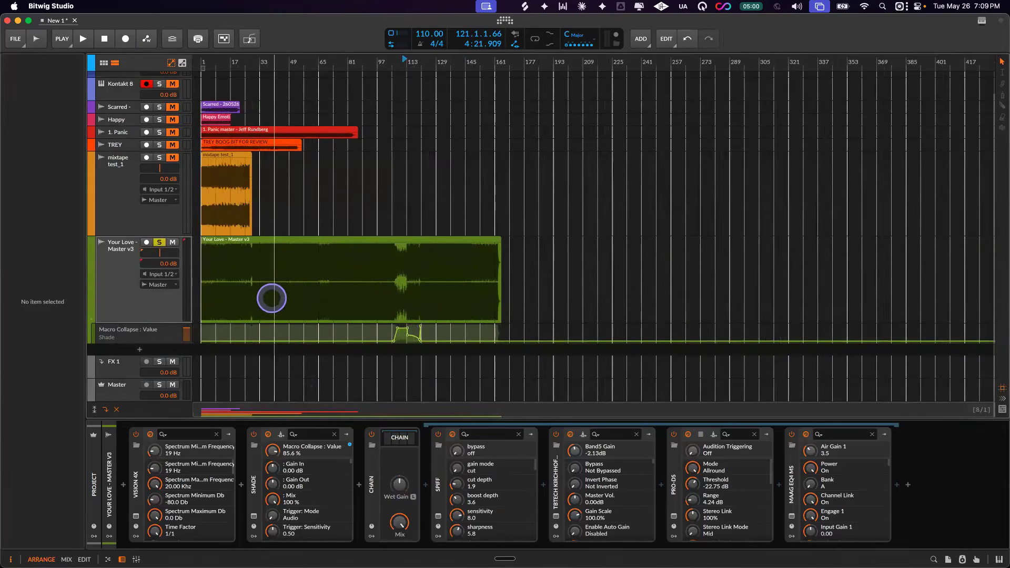
scroll(271, 298, up, 3)
scroll(270, 298, up, 2)
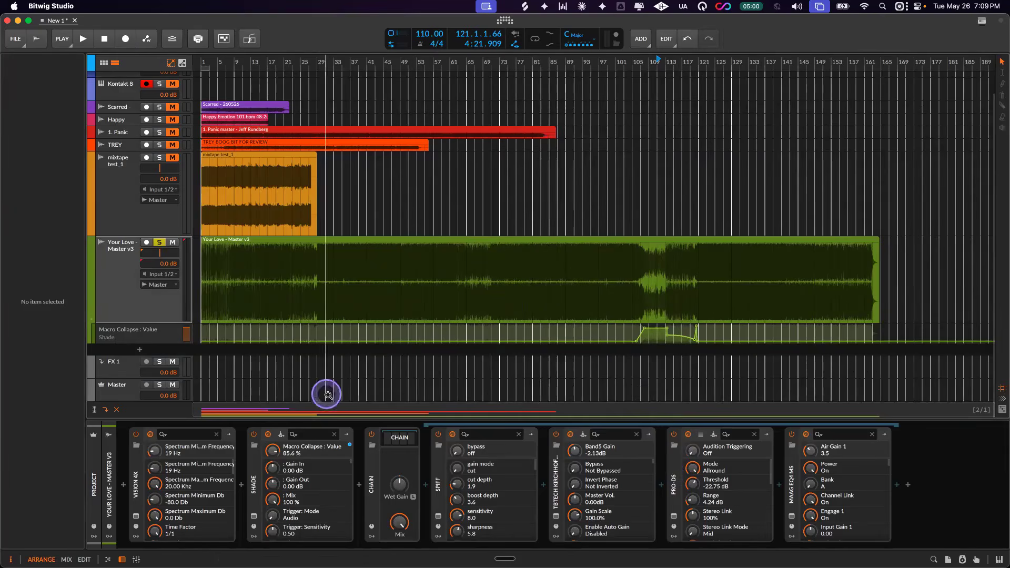
scroll(364, 365, up, 3)
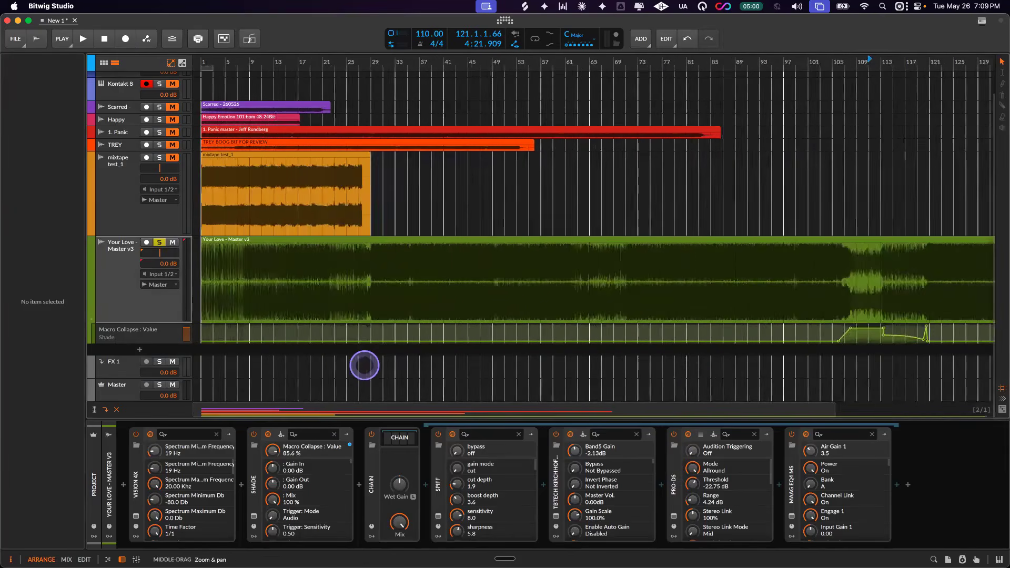